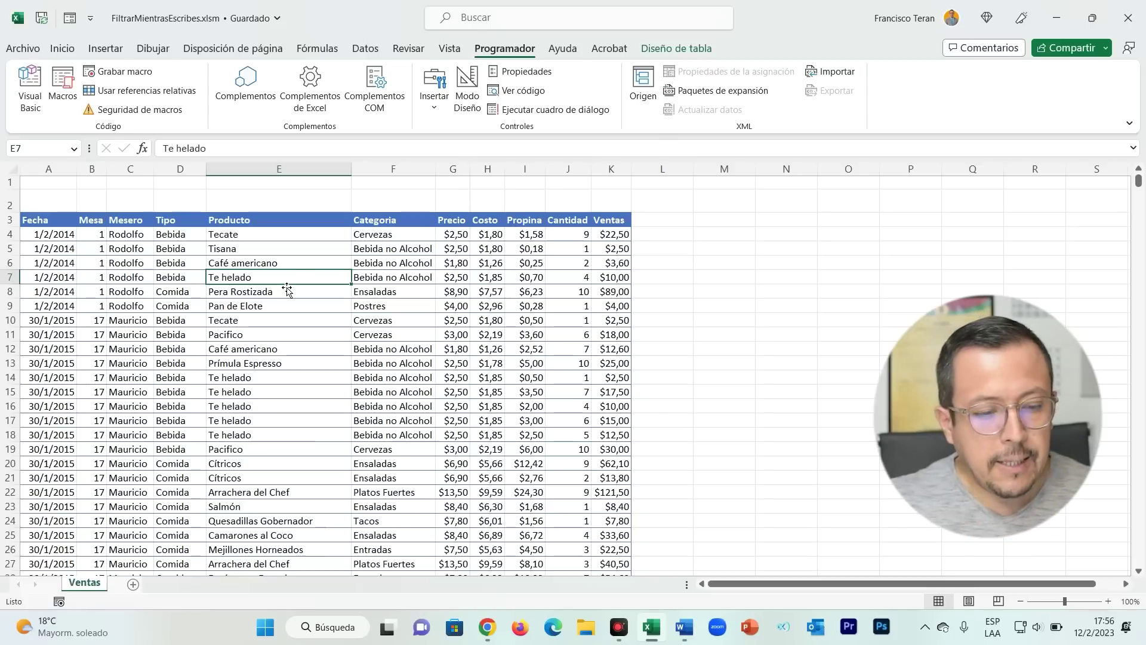
Step: Browse the Producto column of the Ventas table from top to bottom and back
left_click(283, 249)
left_click(282, 249)
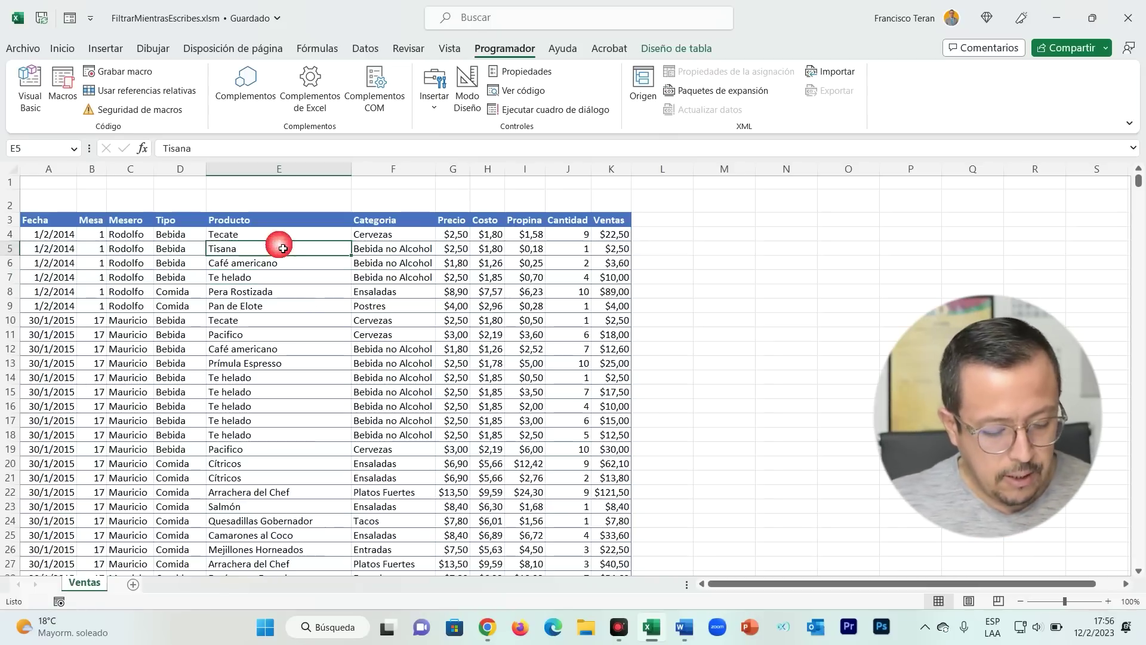
key("ctrl+Down")
key("ctrl+Up")
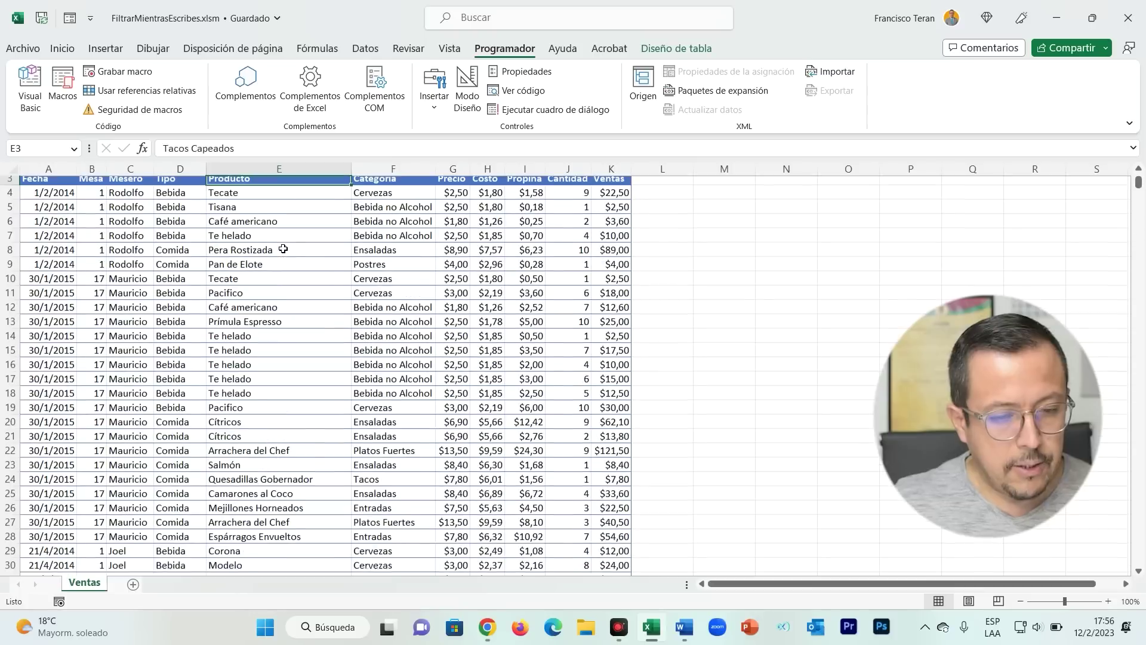
scroll(252, 273, "up", 1)
left_click(255, 266)
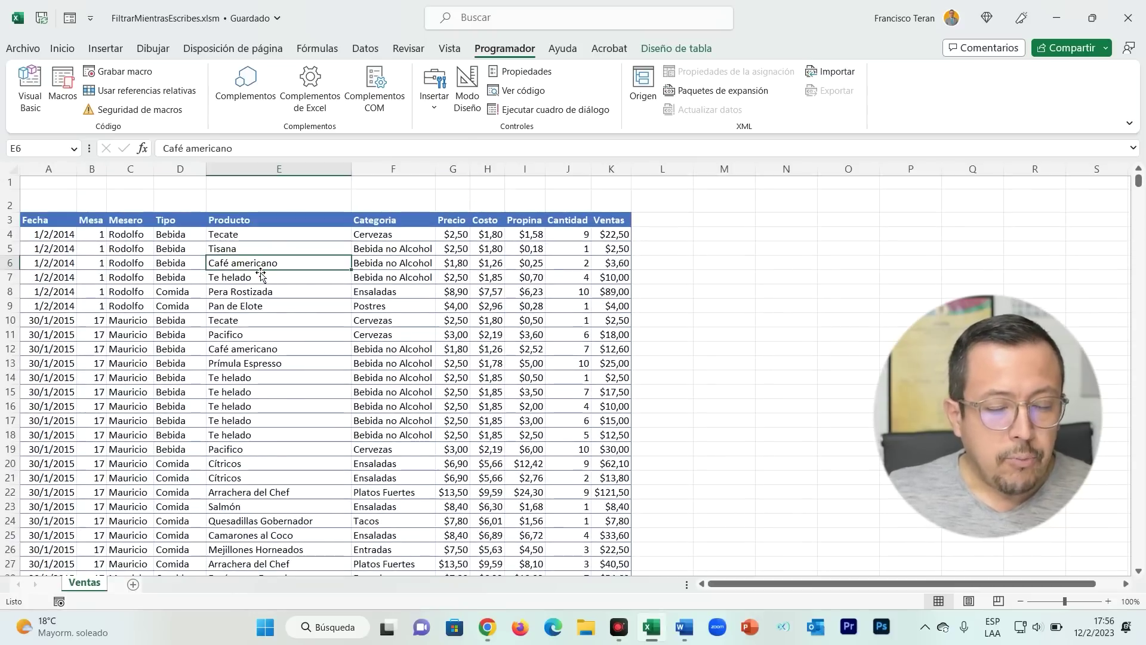
Step: Select the empty row 2 cells above the table, ending on E2
left_click(242, 206)
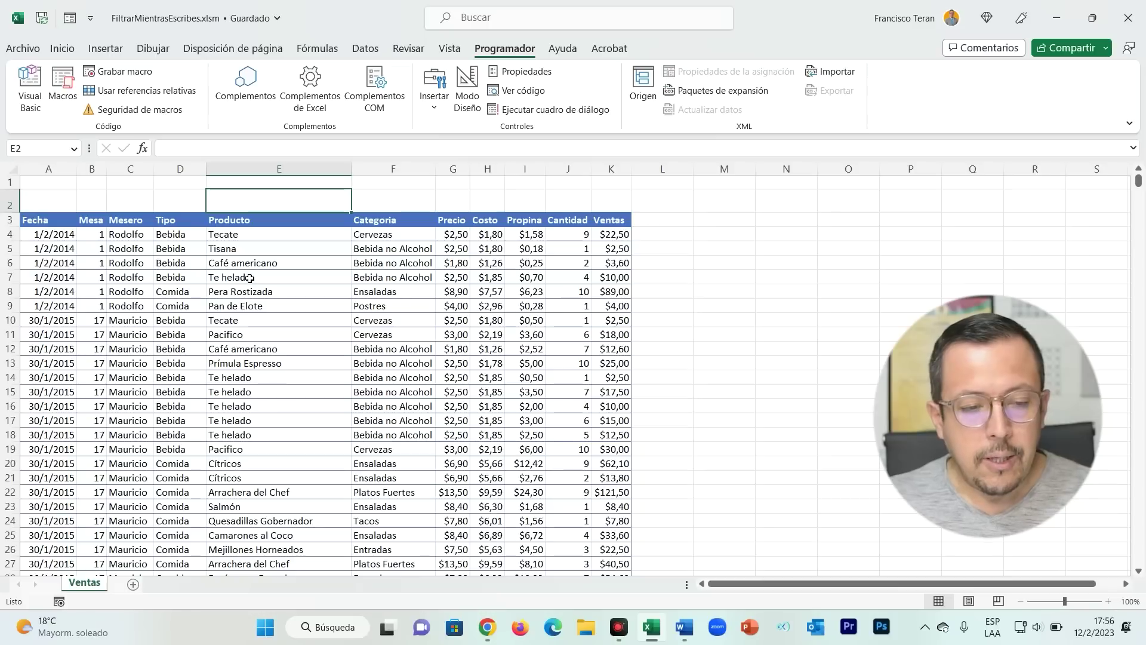
left_click(274, 248)
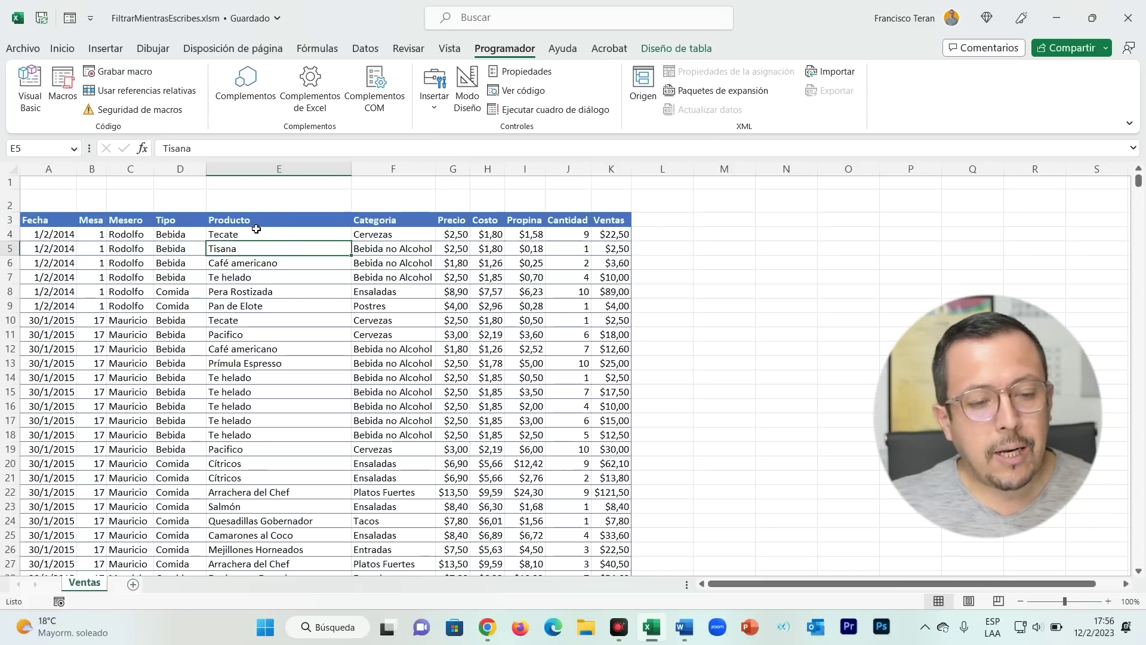
left_click(269, 201)
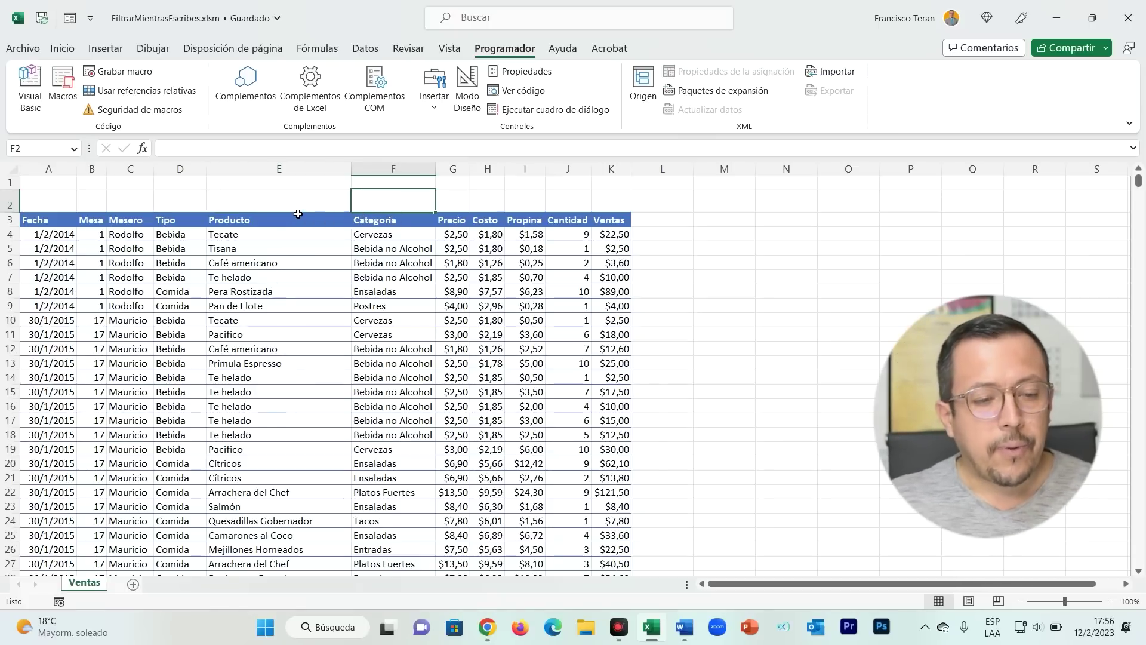
left_click(298, 211)
left_click_drag(62, 202, 567, 201)
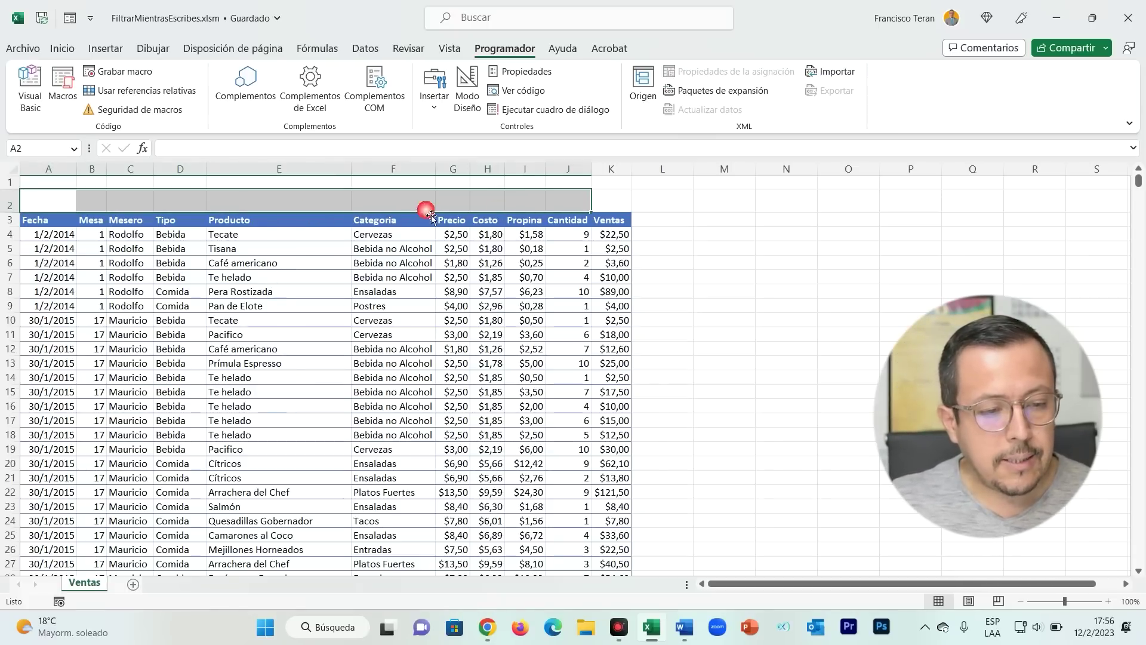
left_click(255, 206)
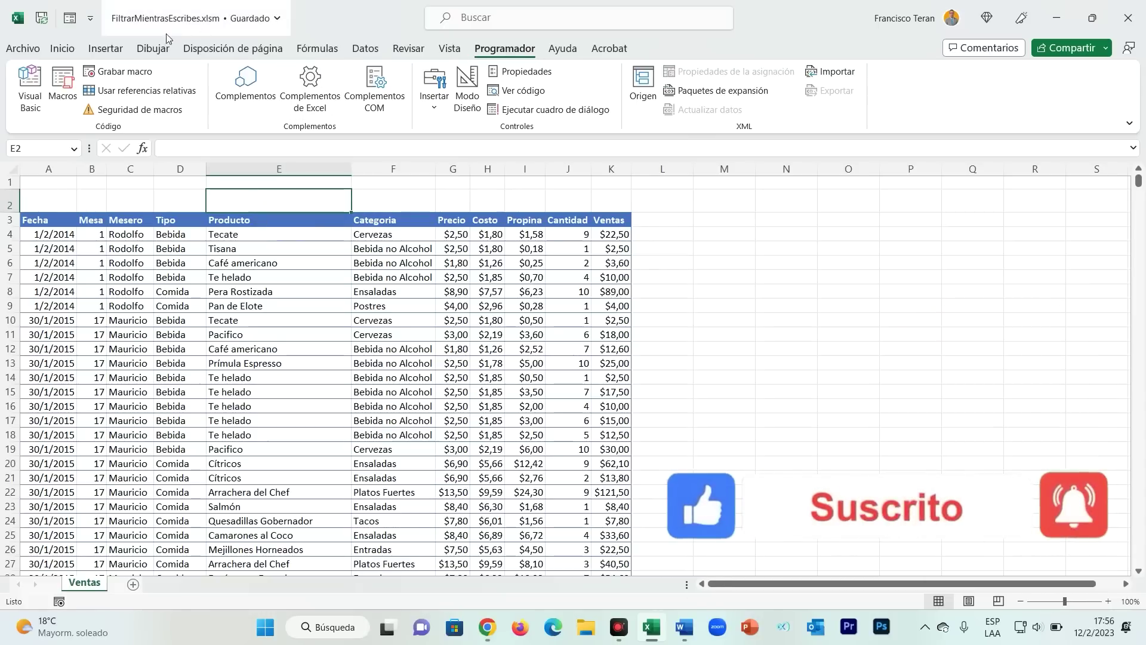
Step: Start saving a copy of the workbook, then cancel and return to the sheet
left_click(23, 48)
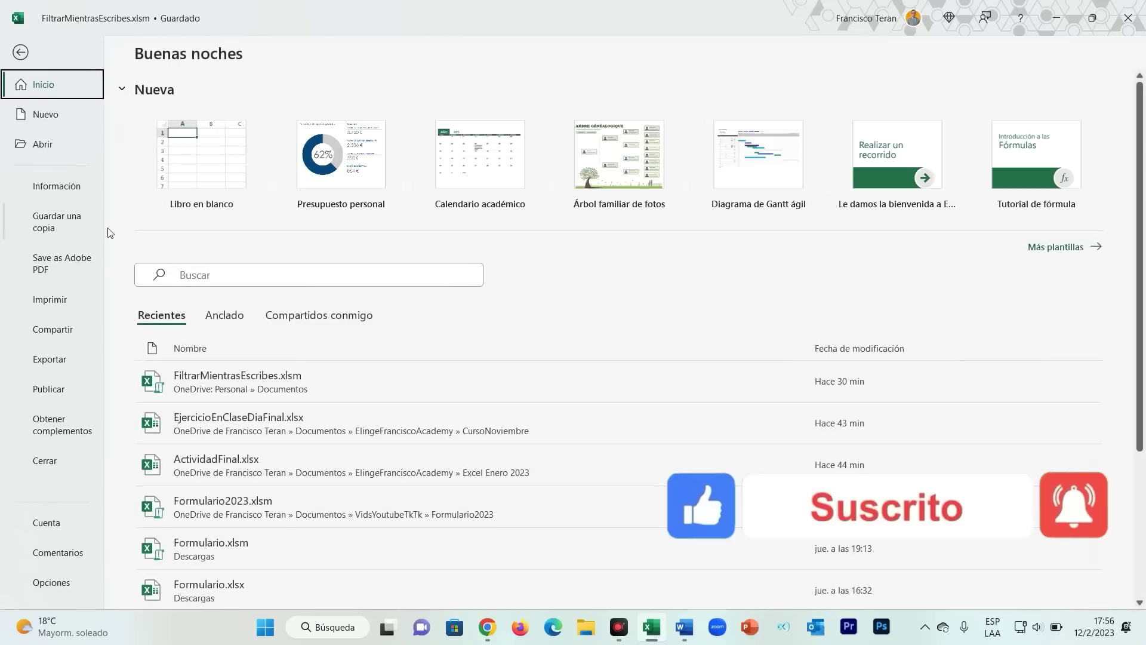
left_click(47, 234)
left_click(217, 377)
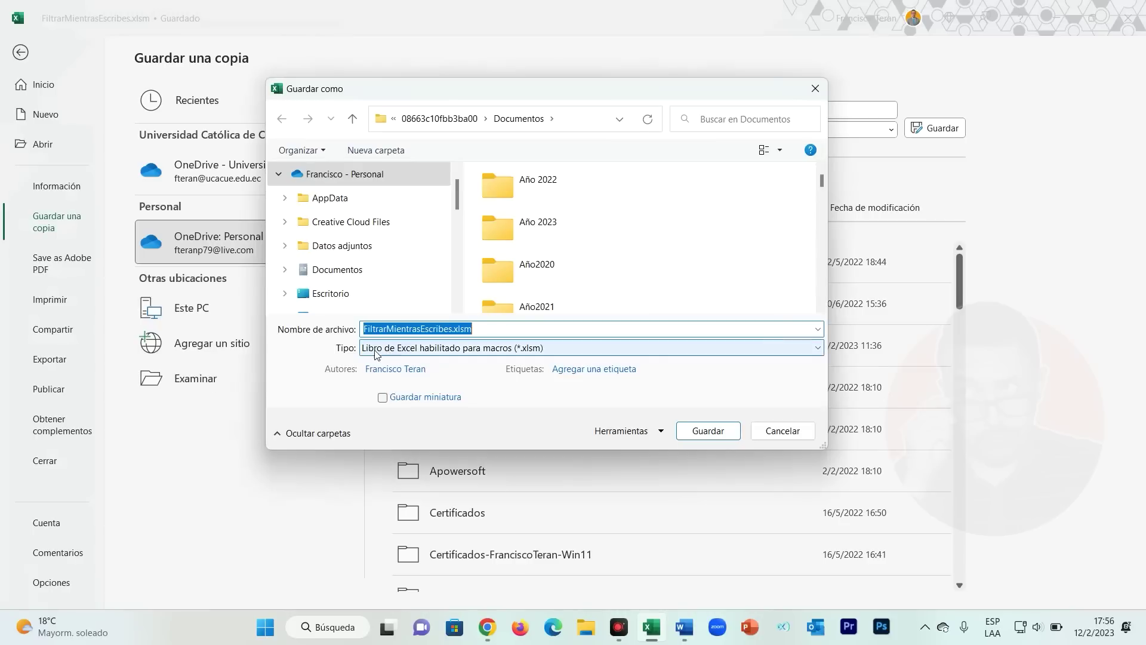
left_click(782, 430)
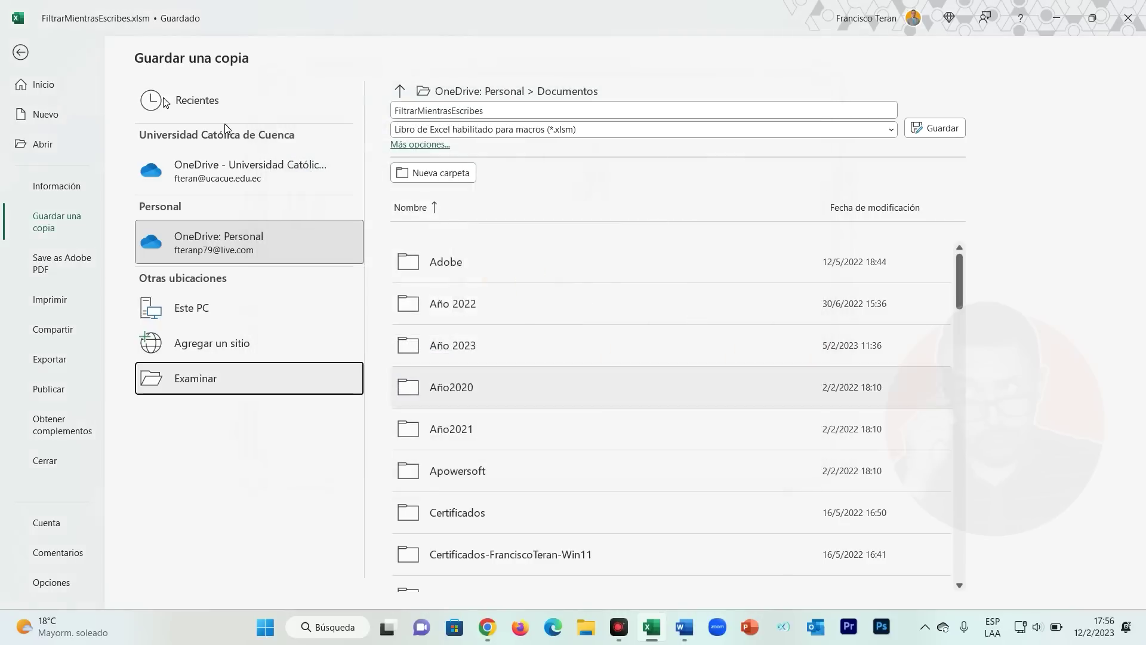
left_click(21, 52)
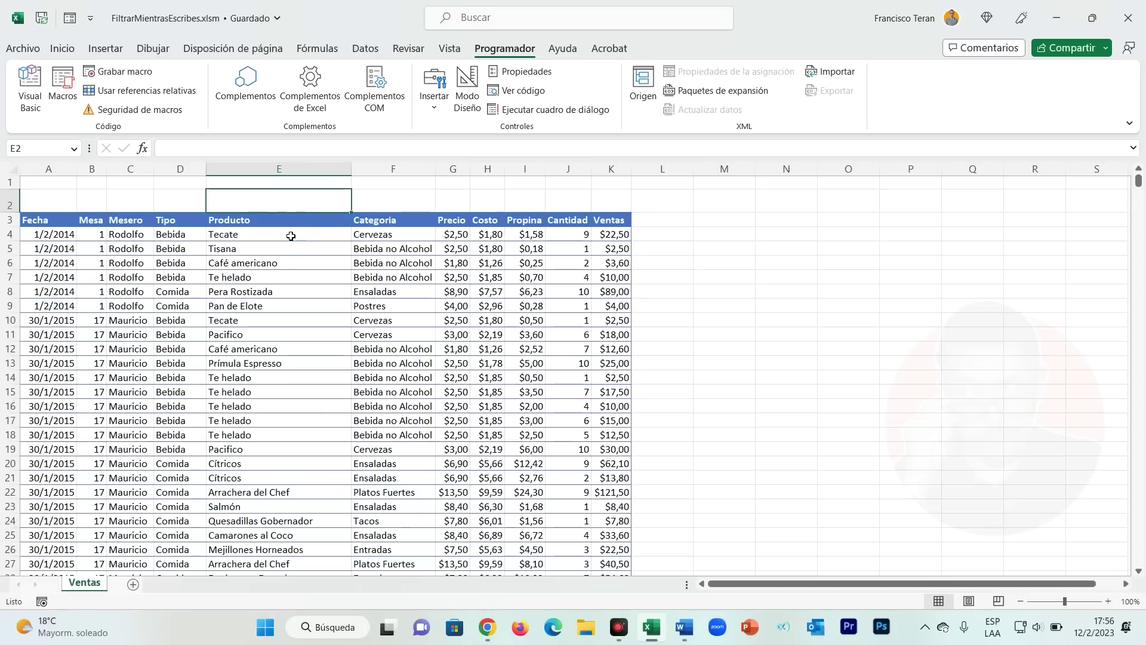
Step: Open the Visual Basic editor and insert a new module into the workbook's project
left_click(37, 88)
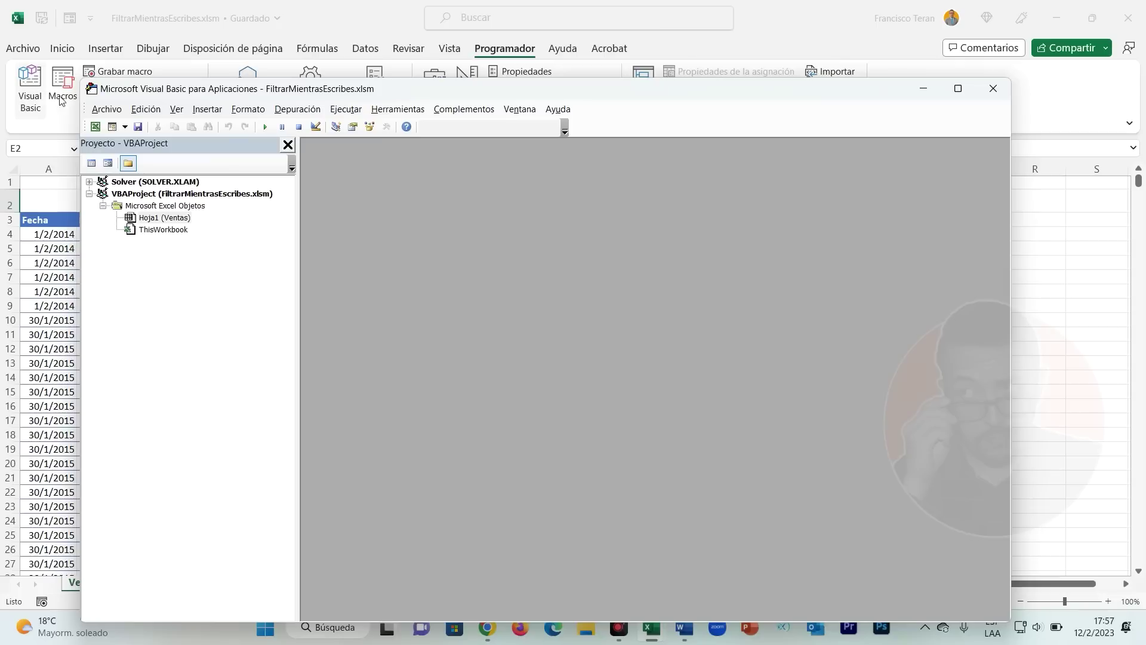
right_click(167, 270)
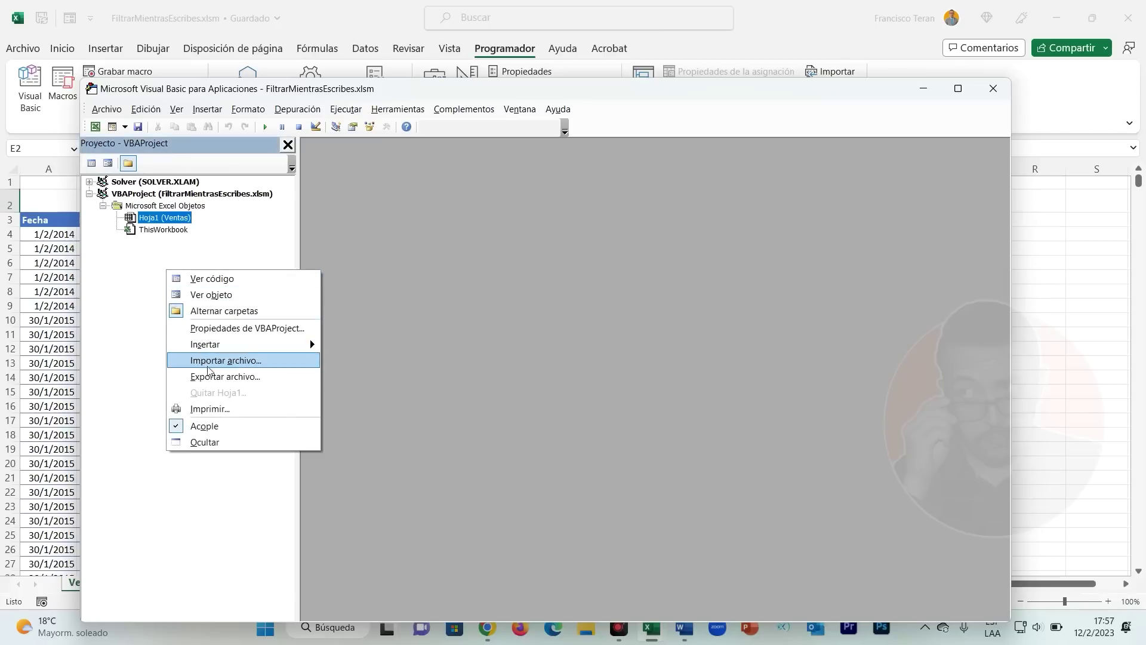
left_click(137, 285)
right_click(158, 282)
mouse_move(195, 355)
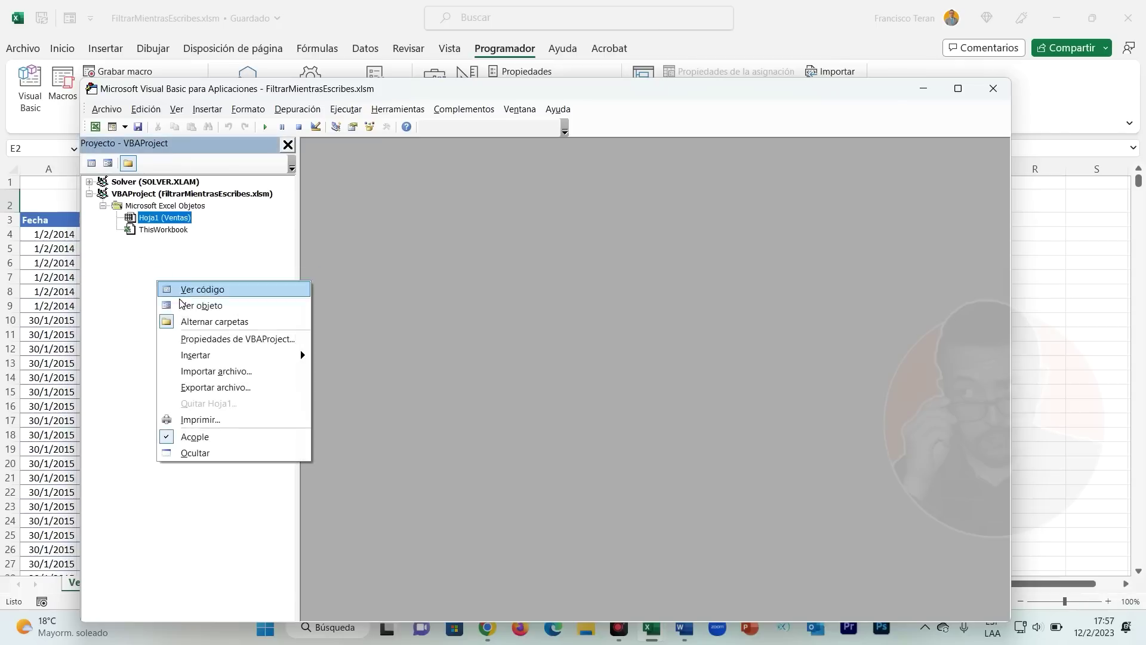
left_click(334, 372)
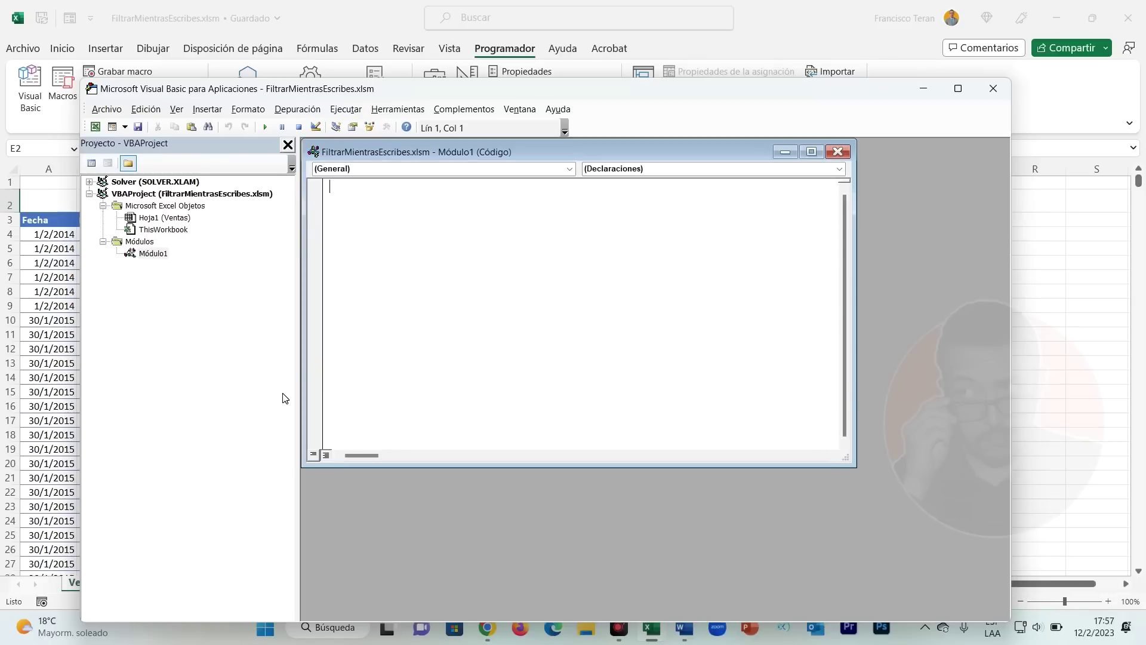
left_click_drag(406, 87, 451, 325)
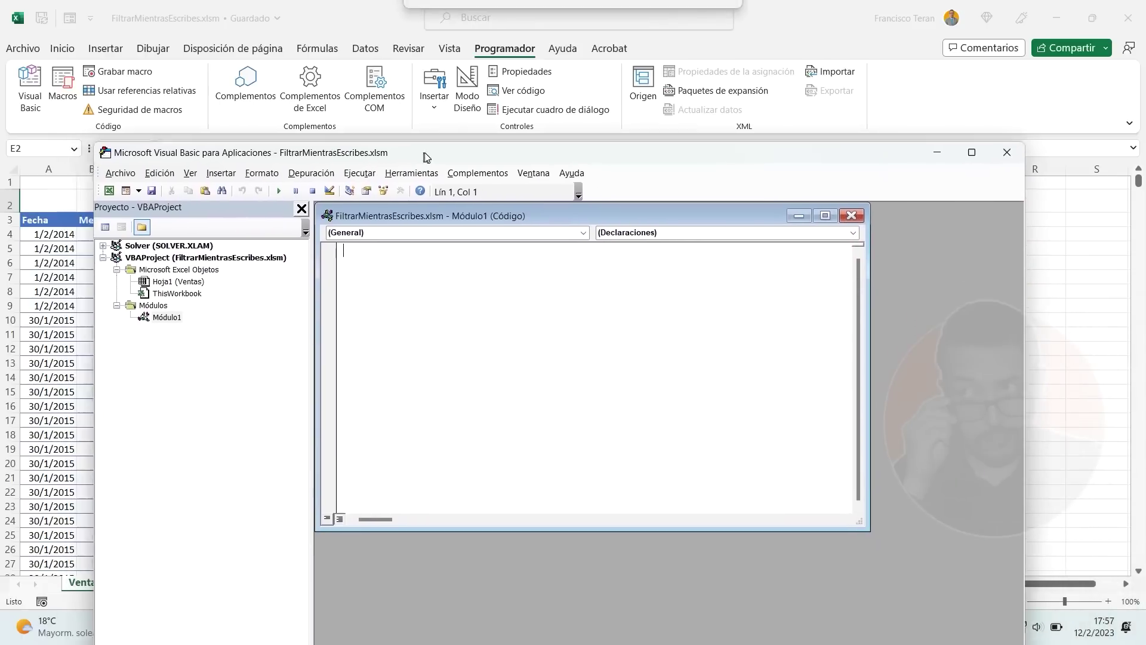
Step: Begin Sub FiltrarPorProducto, declaring HojaActiva As Worksheet and ValorFiltrado As String
left_click_drag(451, 325, 418, 106)
type("sub FiltrarPorProducto()")
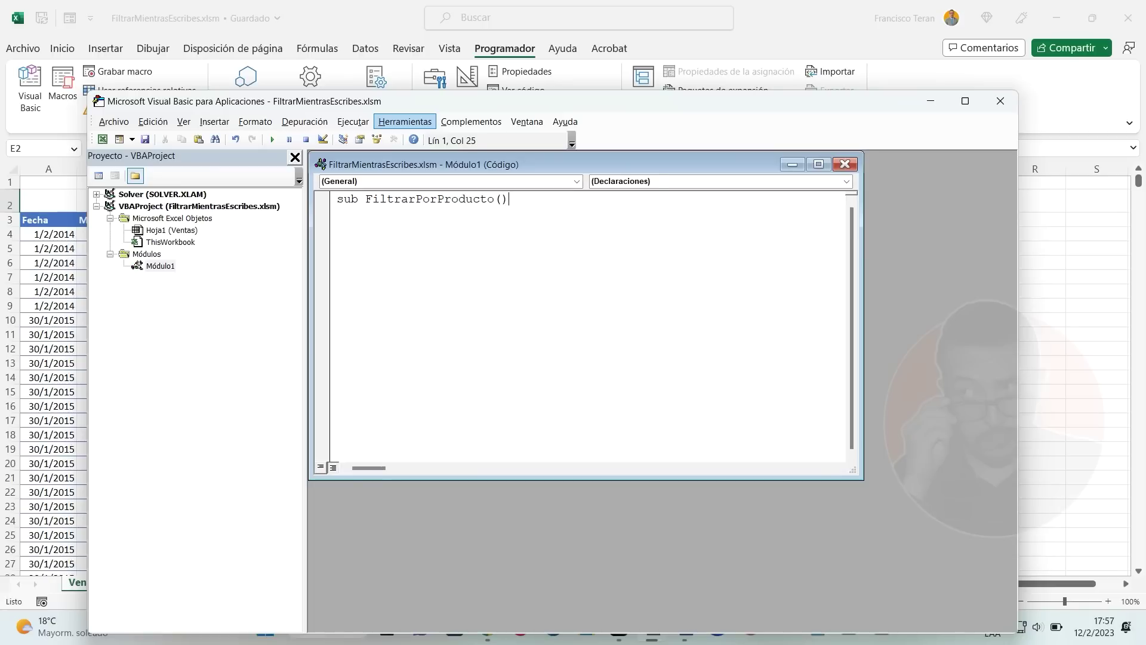
key("Return")
type("Dim HojaActiva a")
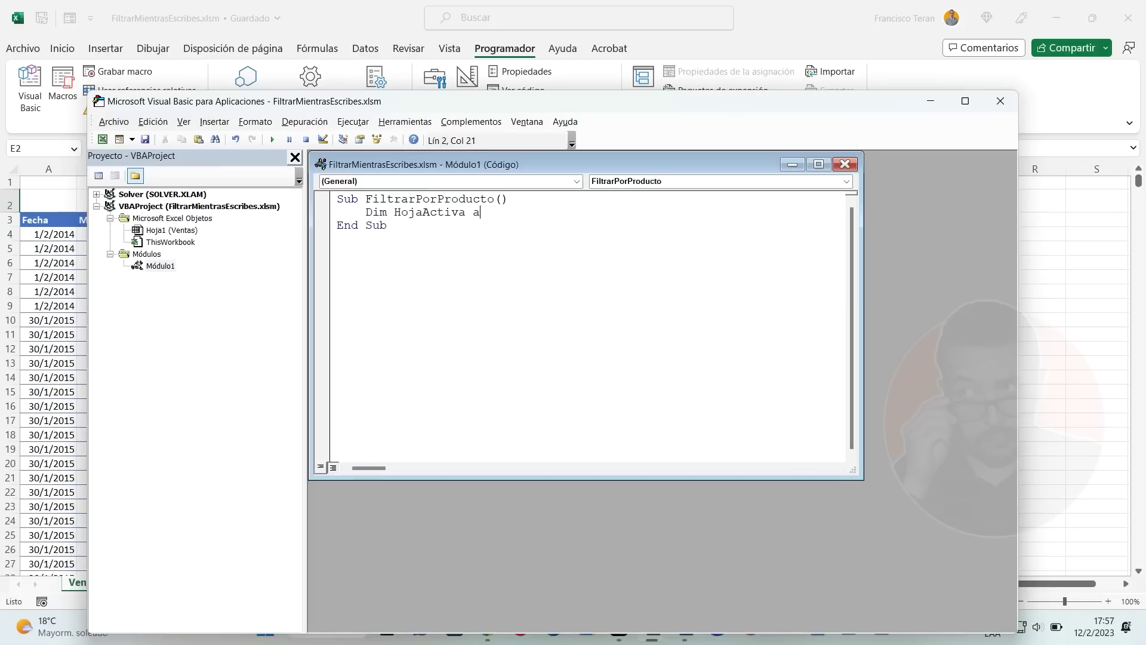
type("s wor")
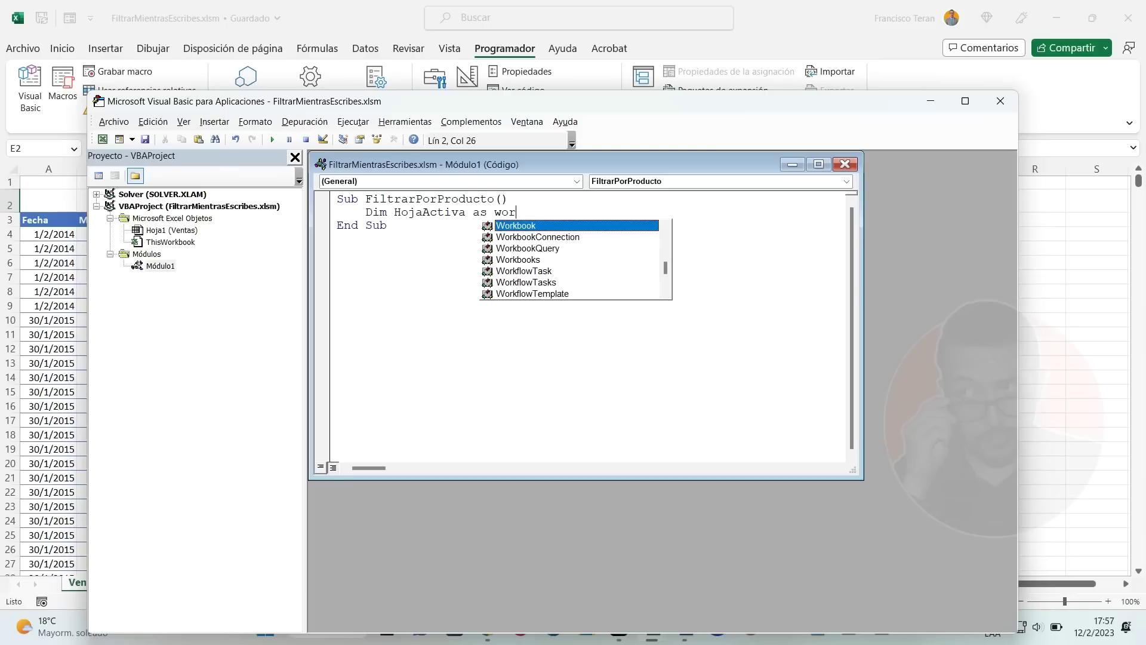
type("s")
key("BackSpace")
type("ks")
key("Tab")
key("Return")
type("Dim ValorFiltrado")
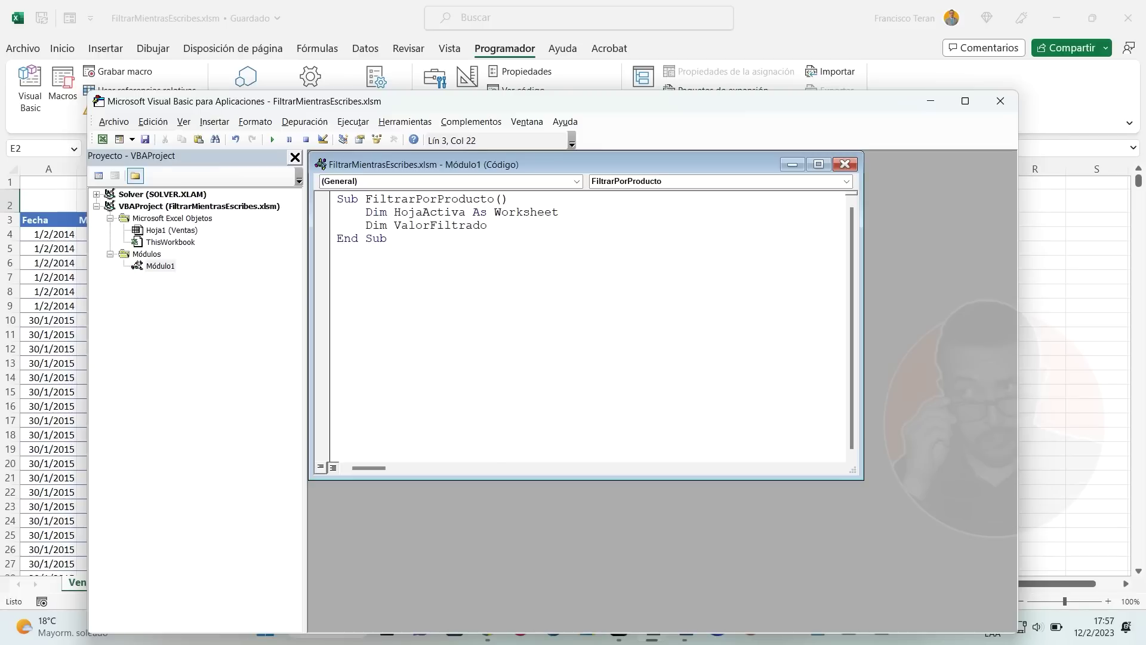
type("str")
key("Tab")
Step: Set HojaActiva = ThisWorkbook.Sheets("Venta") and start the ValorFiltrado InputBox line
key("Return")
key("Return")
type("Set HojaActiva=thisworkbook")
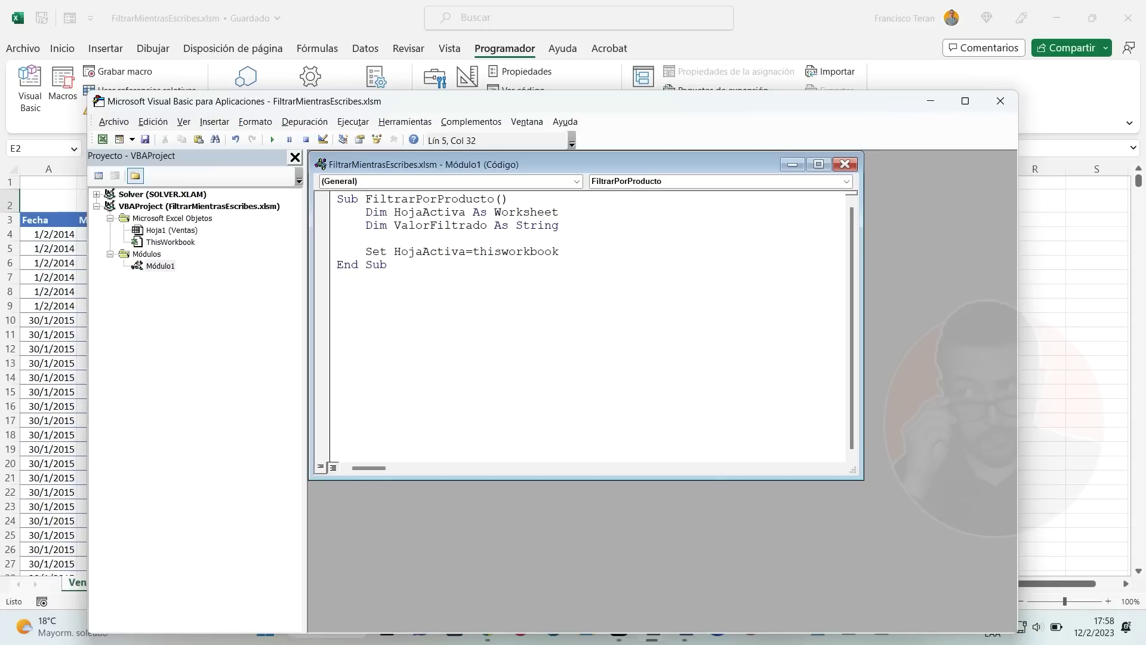
type(".she")
key("Tab")
type("(")
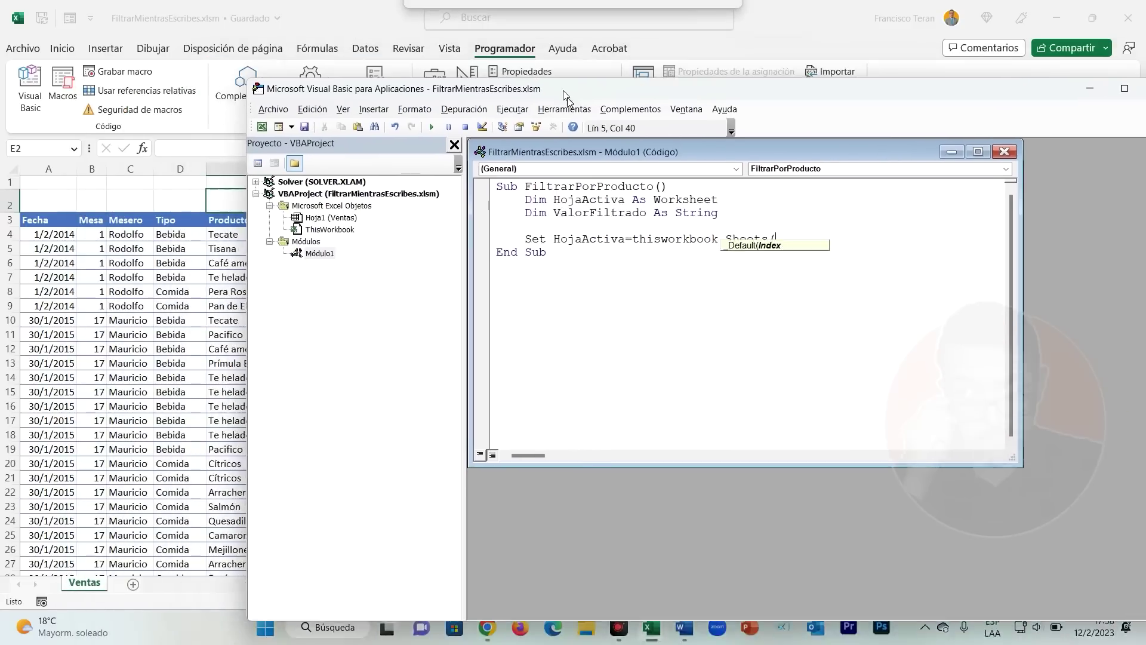
left_click_drag(404, 108, 475, 96)
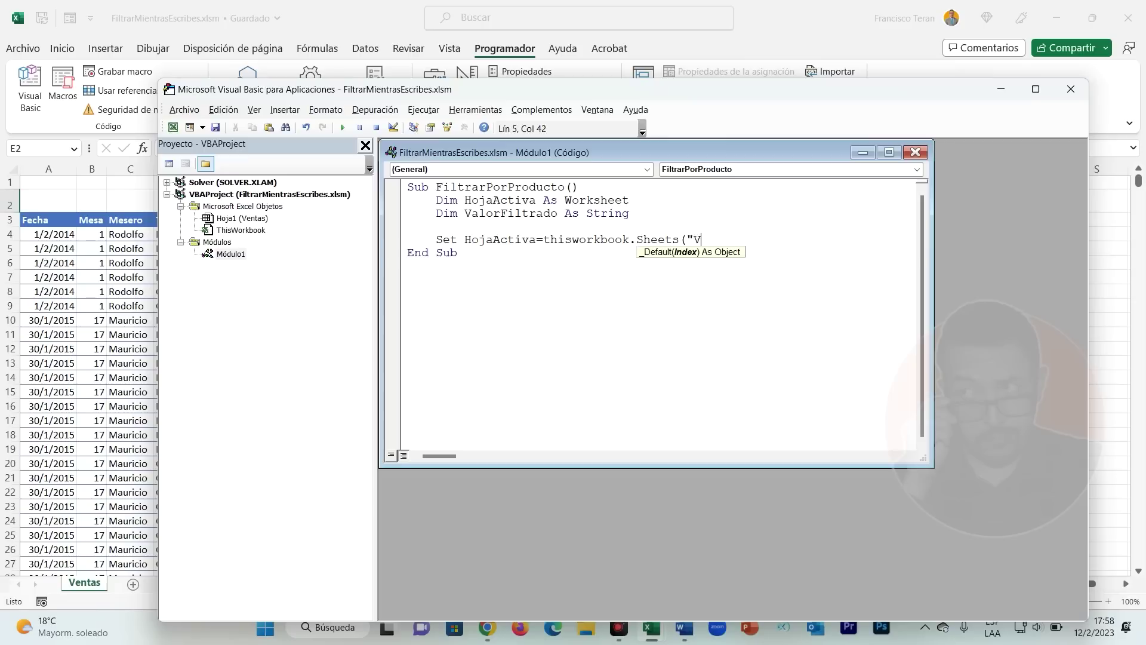
type("\"")
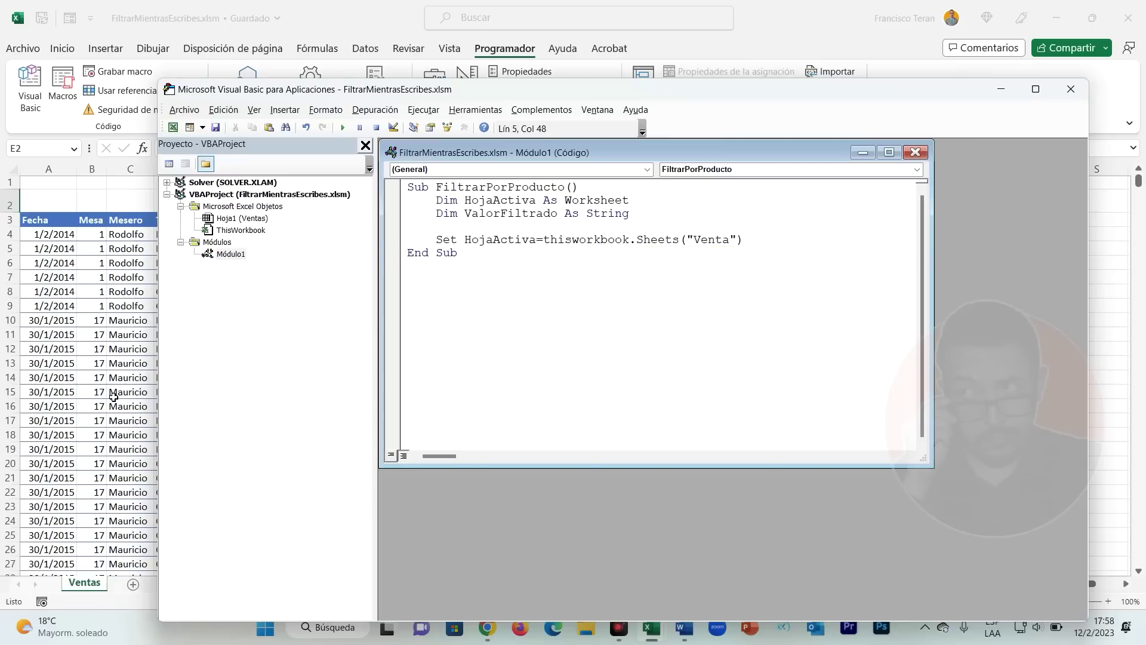
key("Return")
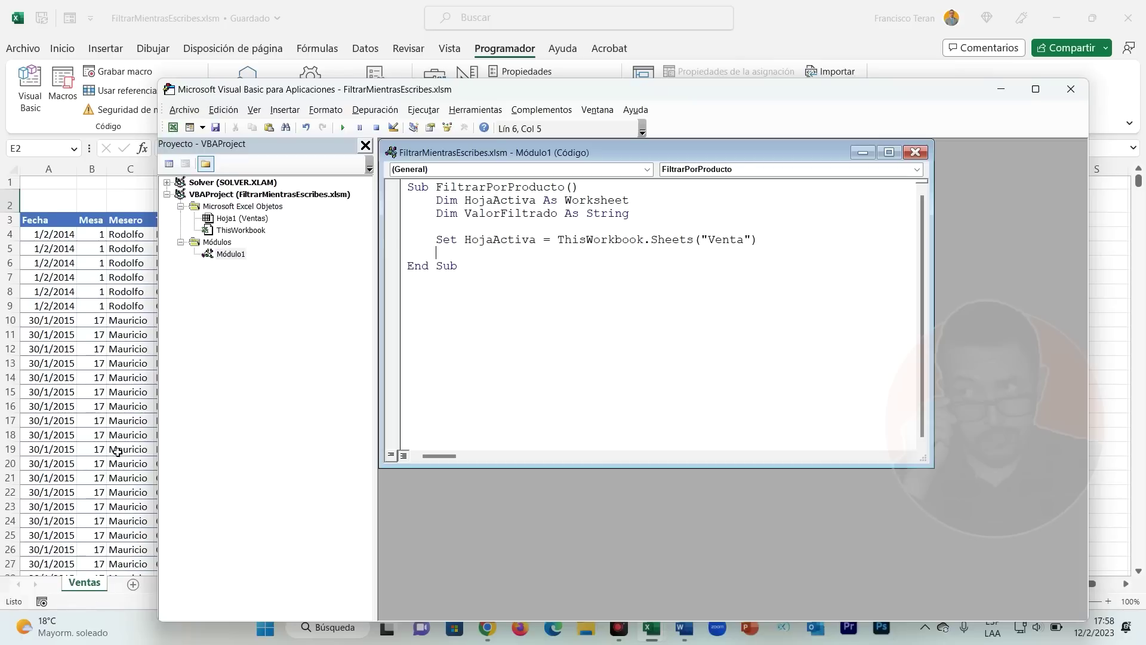
type("Valor")
type("Filtrado=")
type("In")
type("put")
type("box(")
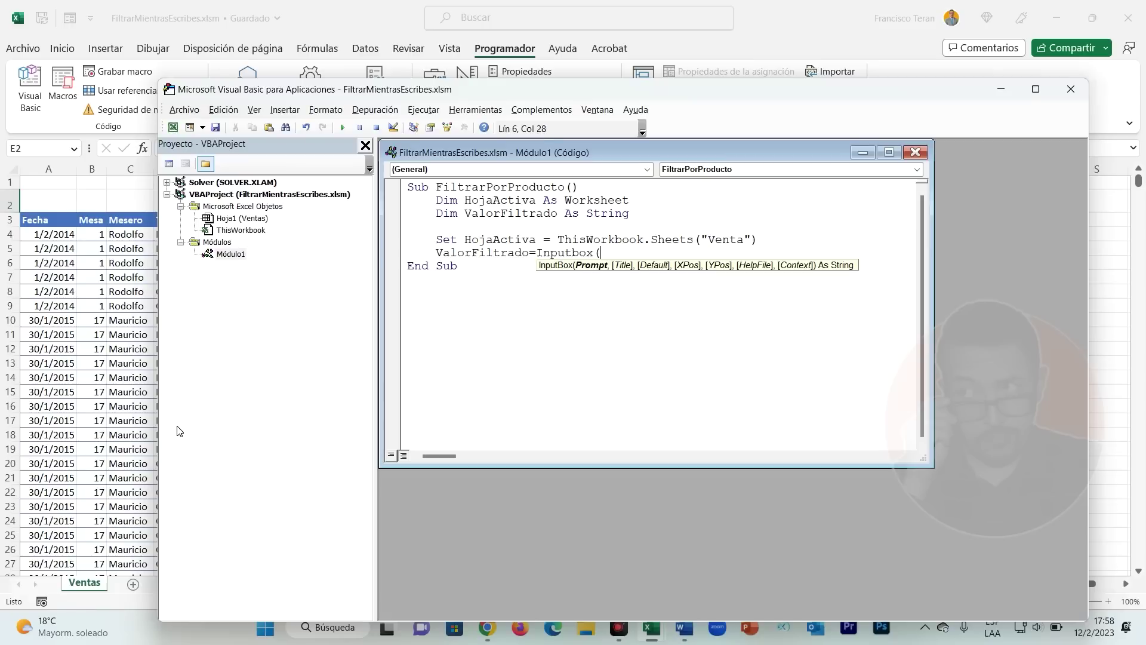
type("\"")
type("Ingrese la ca")
Step: Complete the line as ValorFiltrado = InputBox("Ingrese el producto: ")
left_click_drag(483, 94, 595, 428)
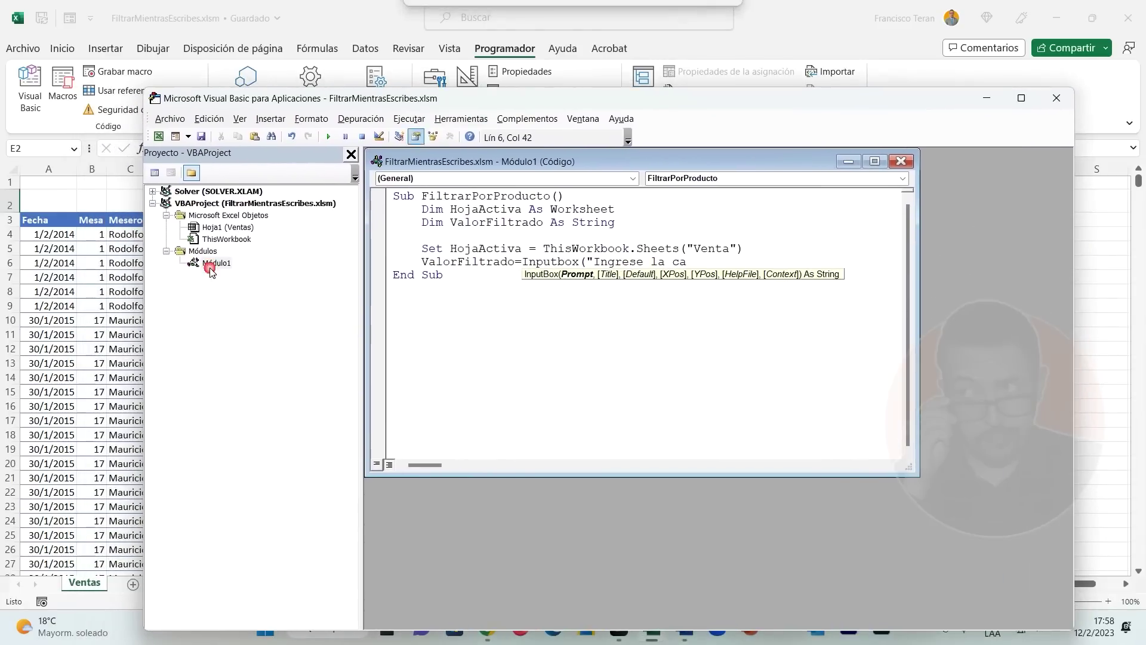
key("BackSpace")
key("BackSpace")
key("BackSpace")
type("el producto: \"")
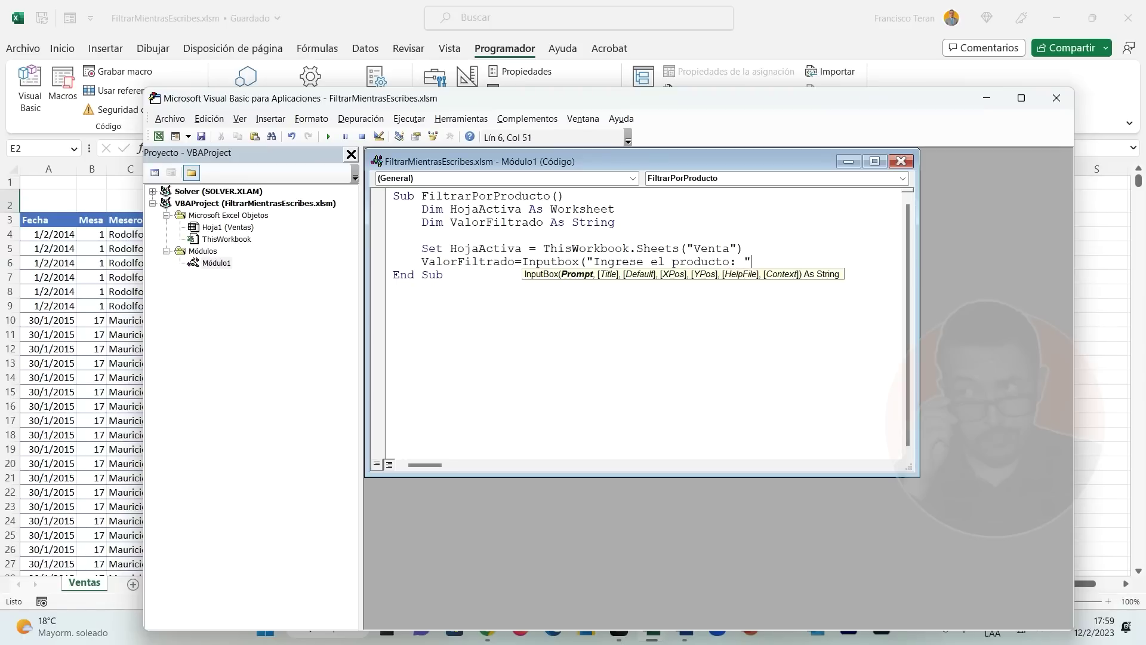
type(")")
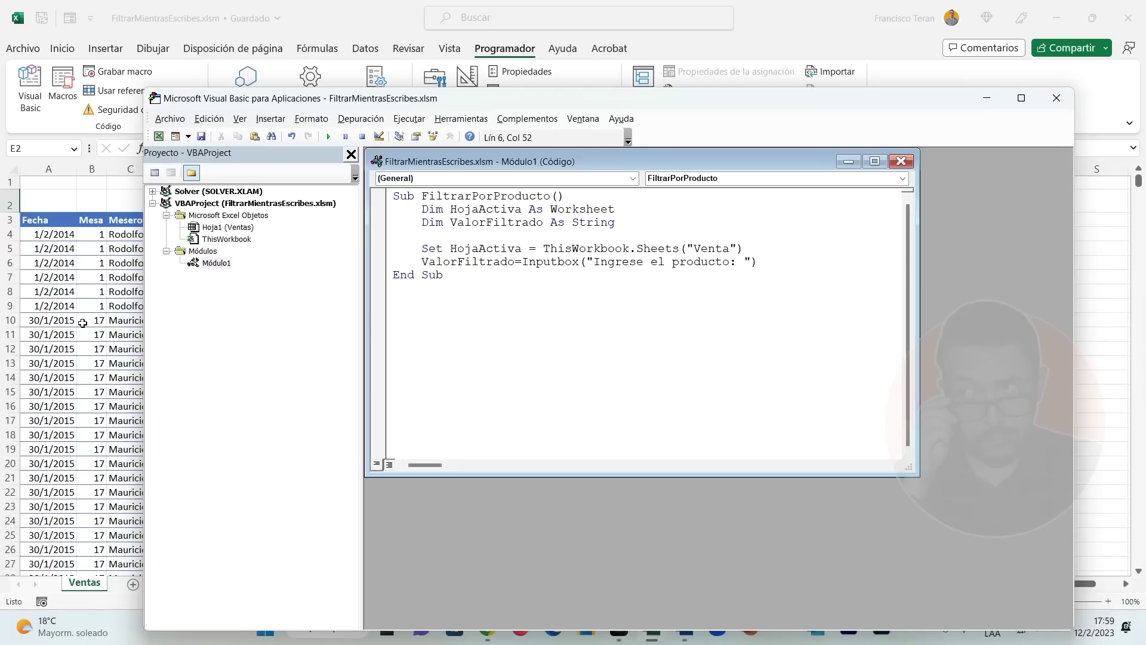
key("Return")
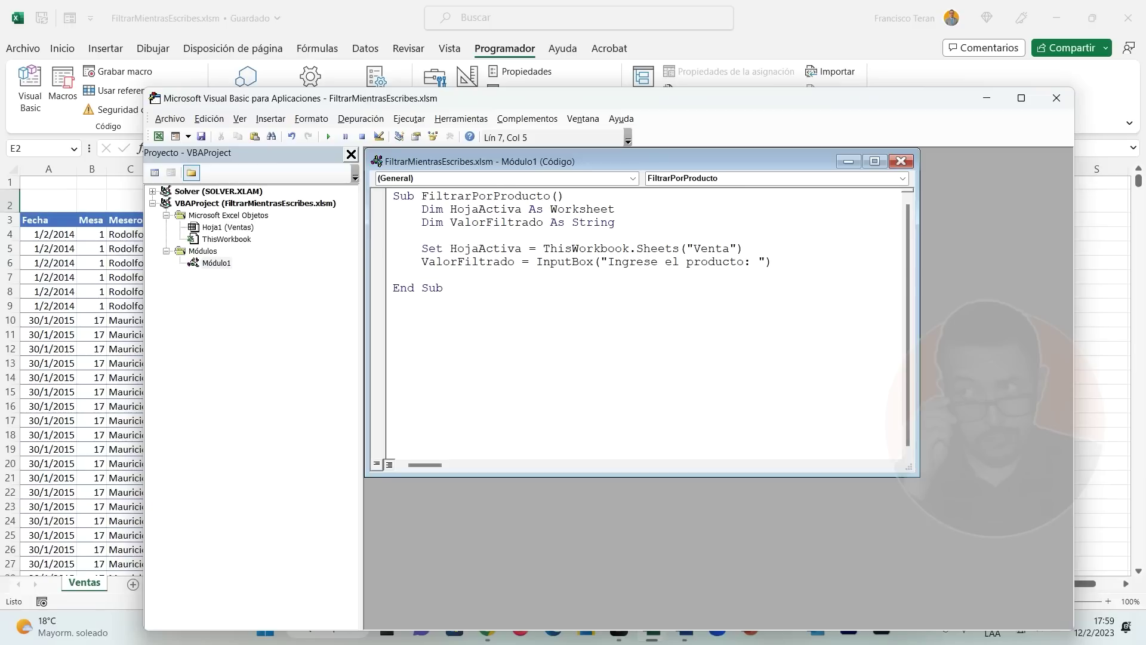
Step: Add the VentasRestaurante AutoFilter line with Field:=5 and Criteria "=" & ValorFiltrado
type("HojasActiva.")
type("list")
type("Objects(")
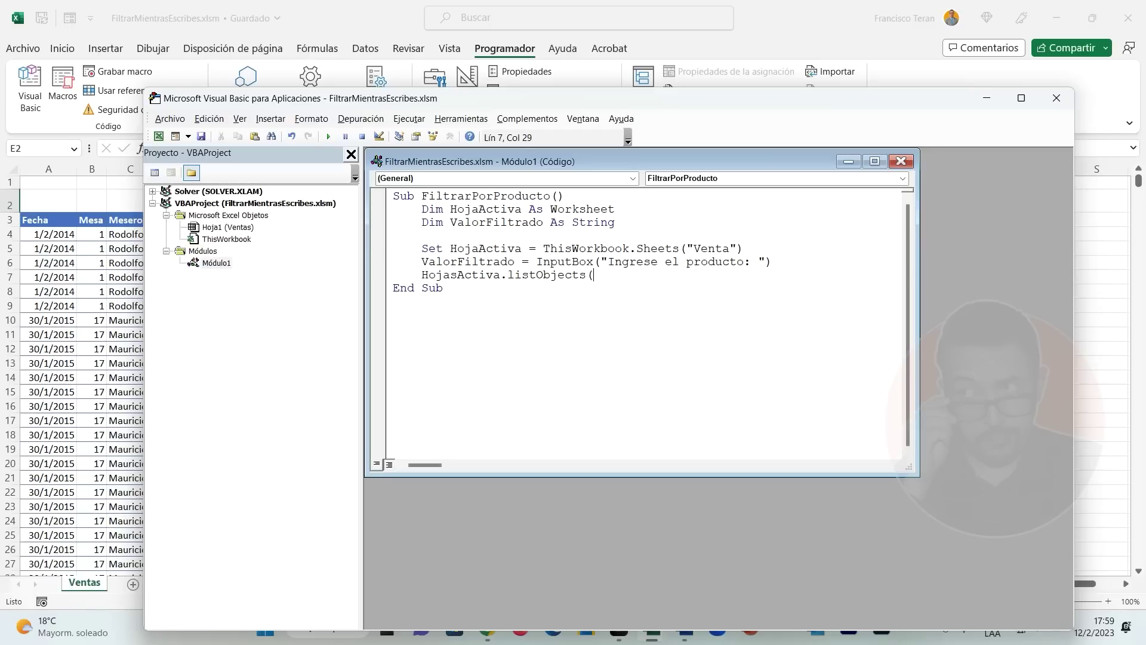
type("\"")
type("VentasRestaura")
type("nte\").")
type("trange")
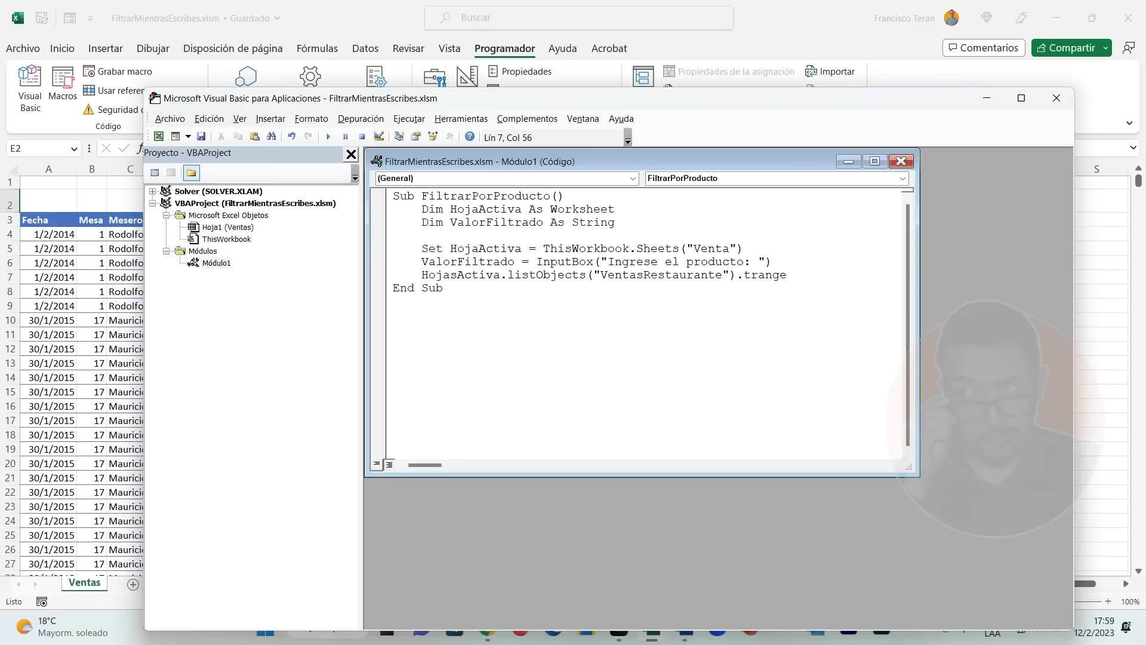
type(".autofilter")
mouse_move(918, 476)
left_mouse_down()
mouse_move(954, 491)
mouse_move(1063, 587)
left_mouse_up()
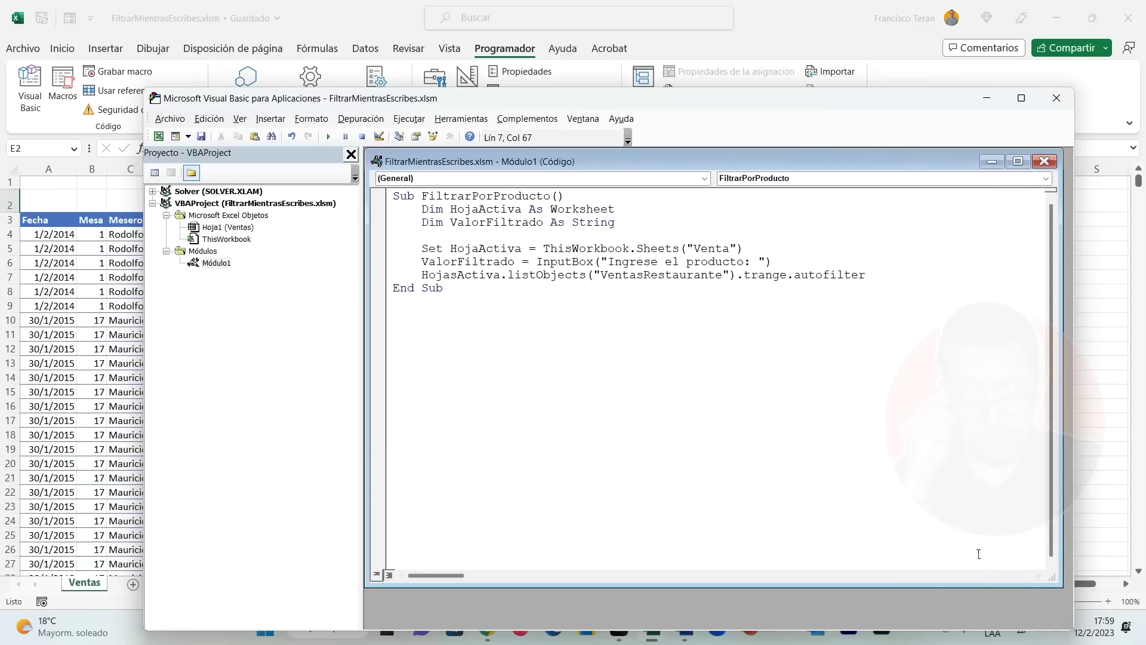
type(" fi")
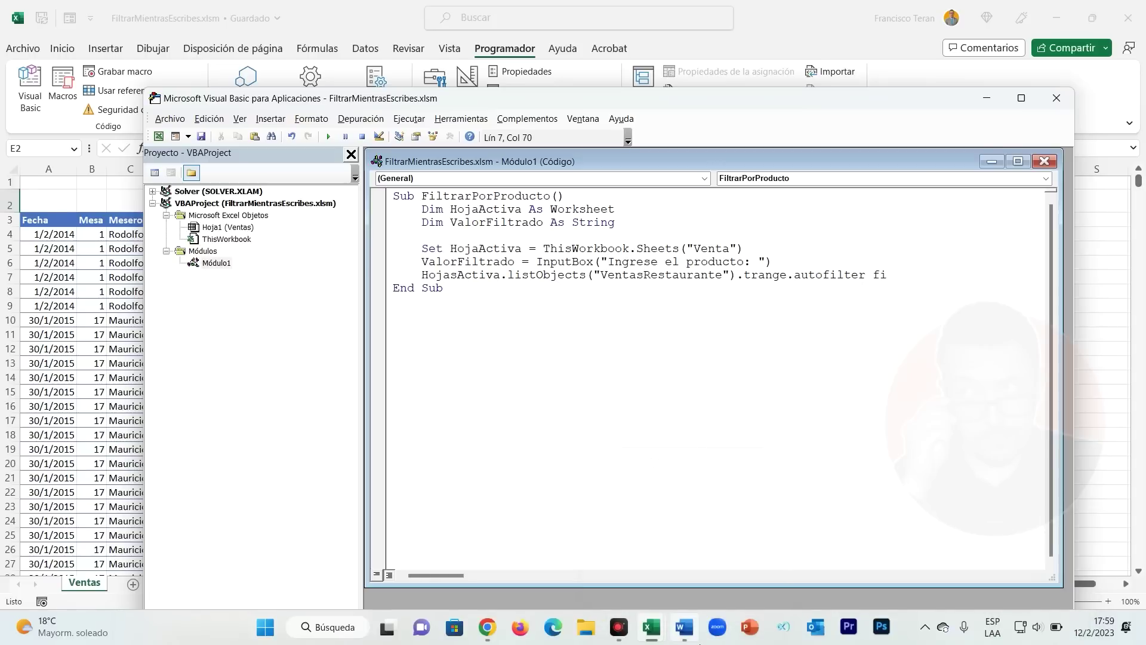
type("eld:")
type("=")
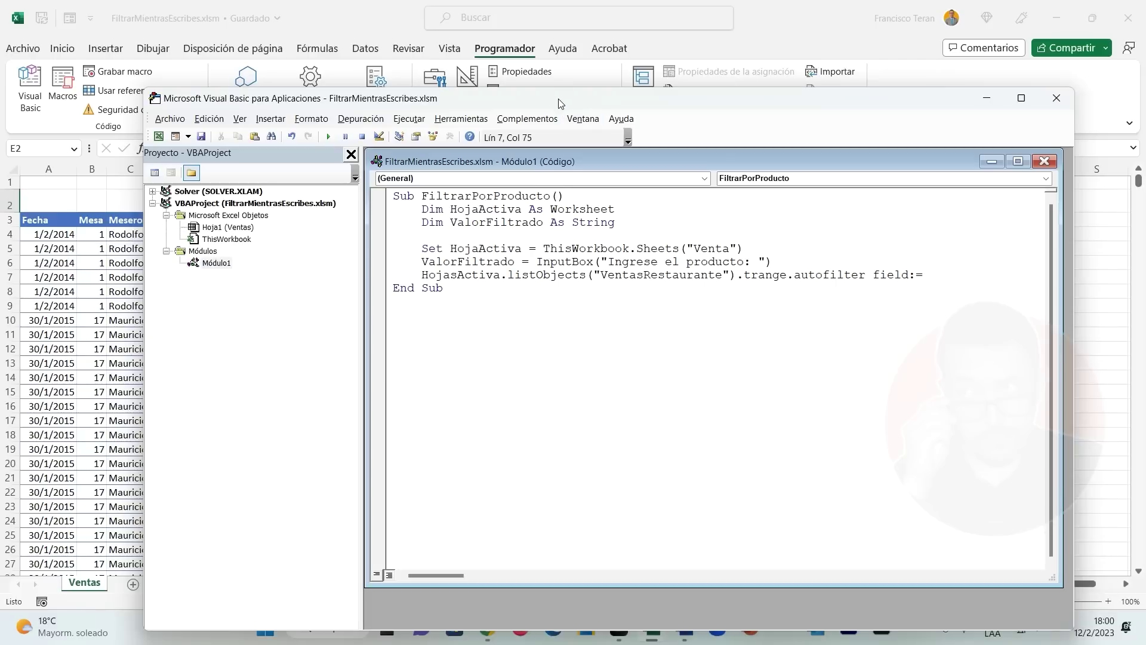
left_click_drag(560, 100, 528, 308)
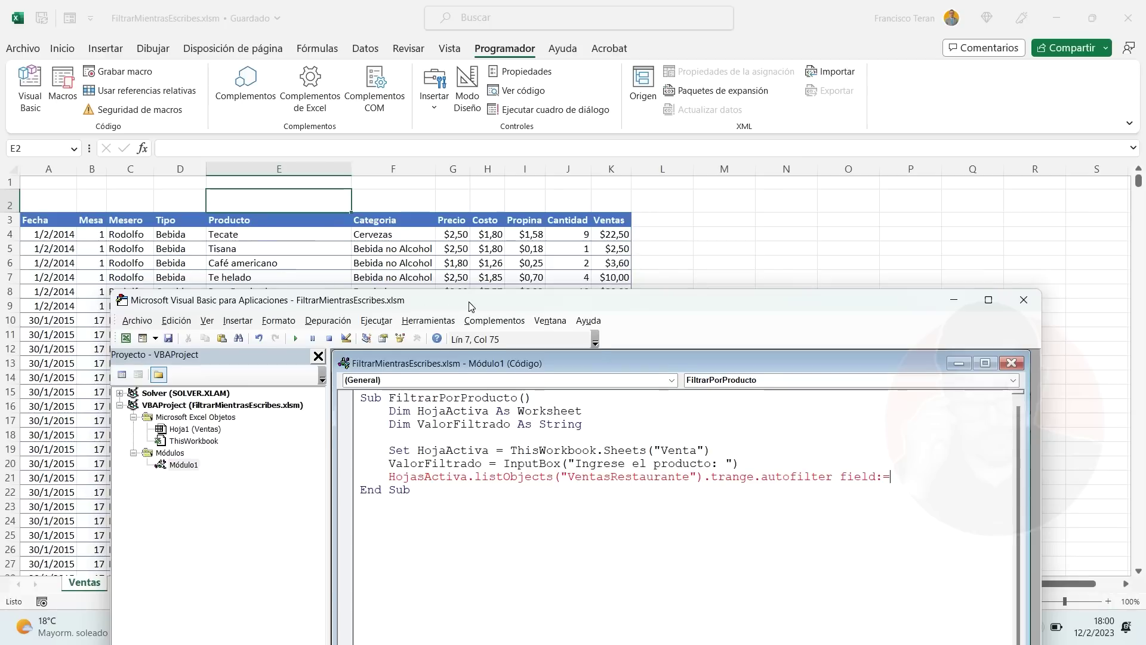
left_click_drag(468, 303, 491, 146)
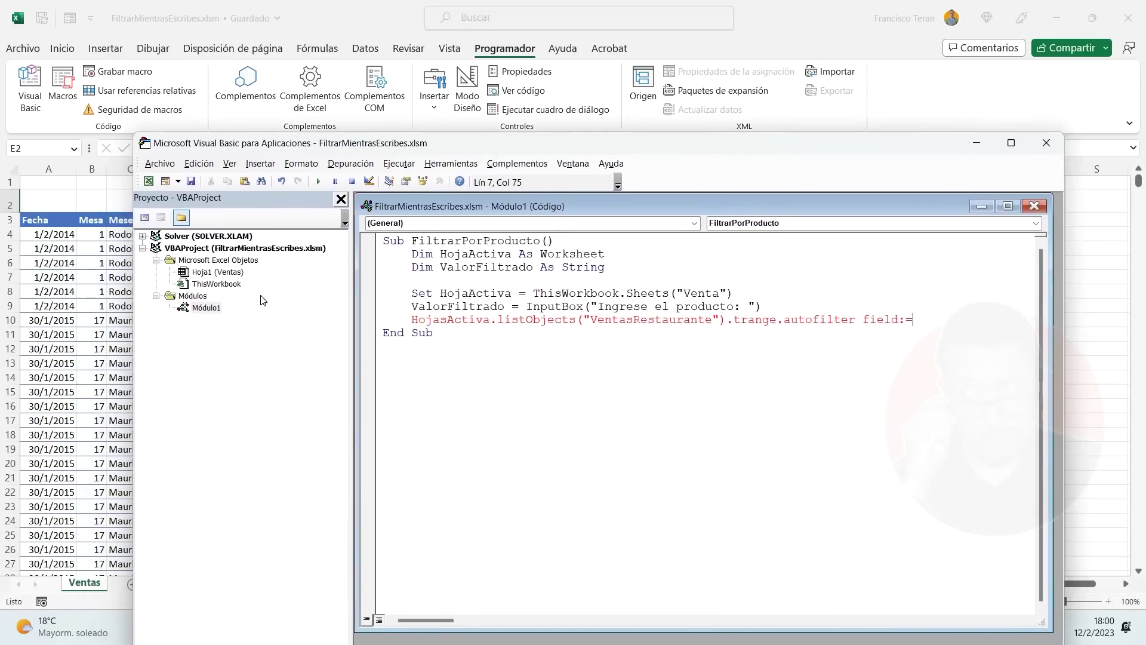
type("5,")
type(" _")
key("Return")
type("Criteria1")
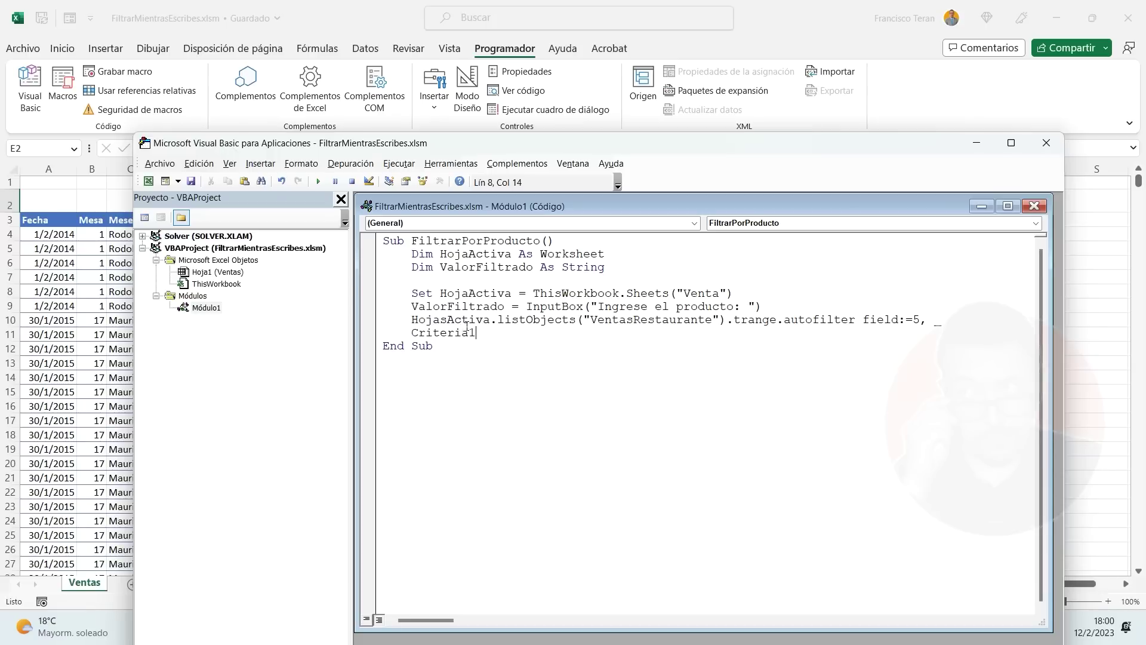
type("Criterial:")
type("=\"=\" ")
type("& ValorFiltrado")
key("Return")
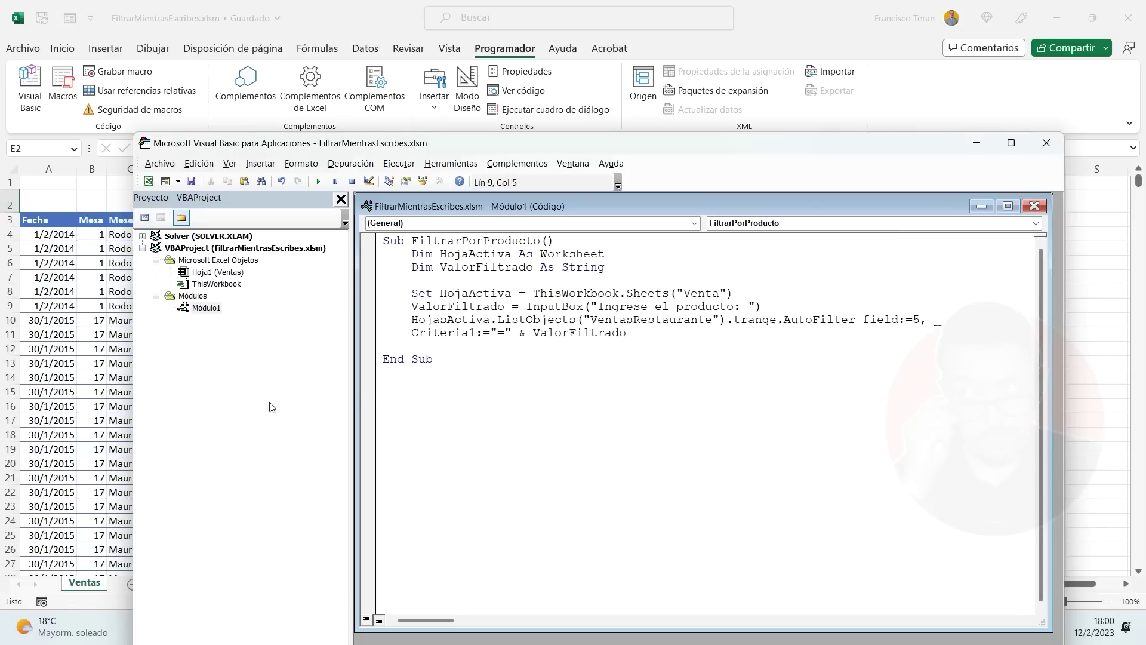
Step: Remove the blank line before End Sub, review the code, and close the editor
left_click(389, 346)
key("BackSpace")
left_click(490, 280)
left_click_drag(743, 294, 412, 294)
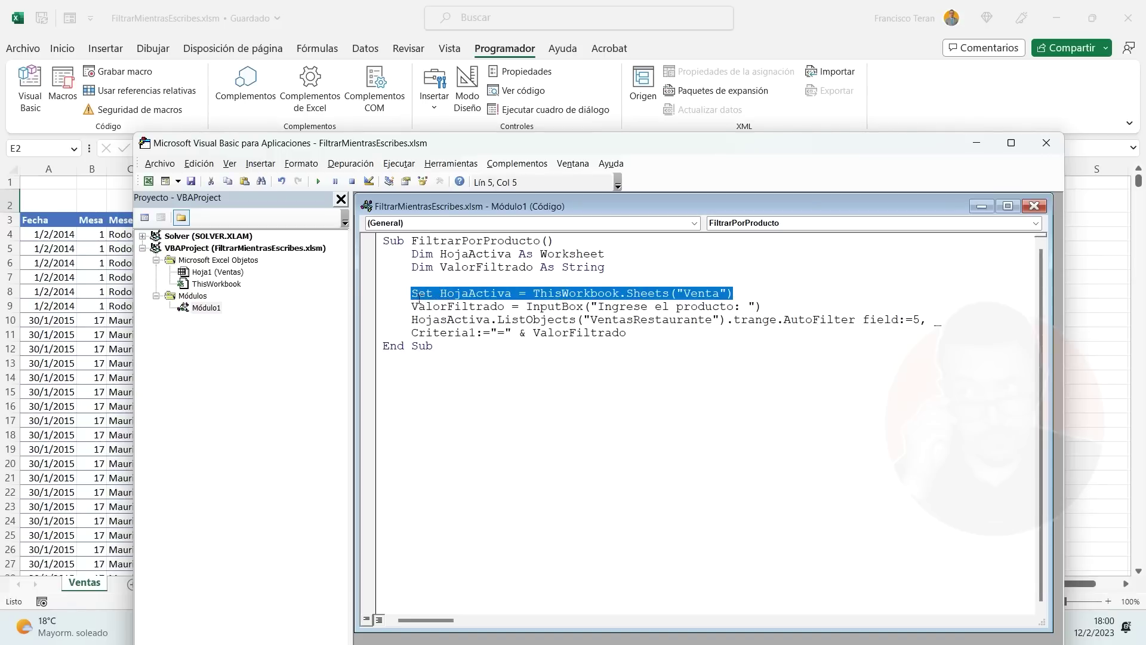
left_click_drag(762, 307, 418, 307)
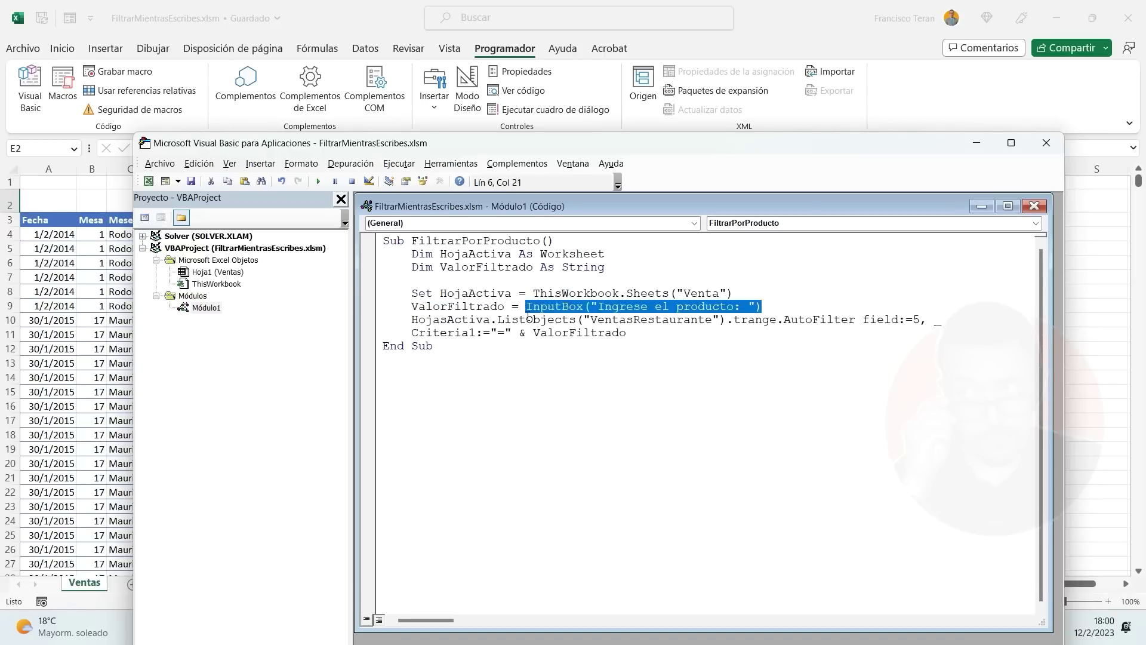
left_click_drag(652, 335, 411, 319)
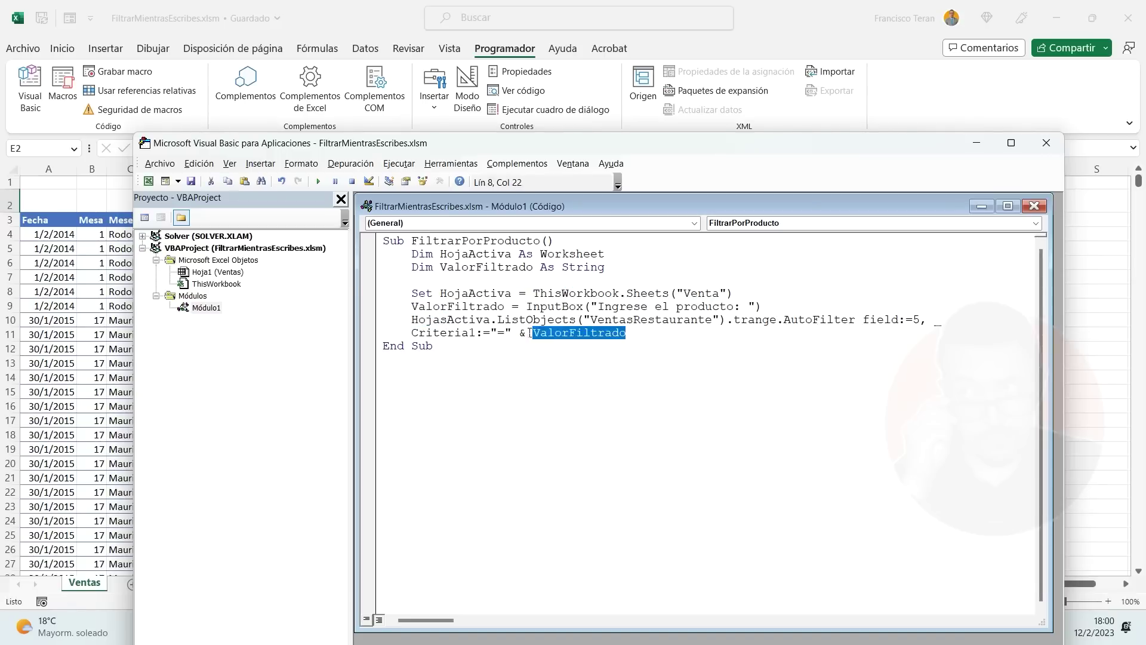
left_click(657, 334)
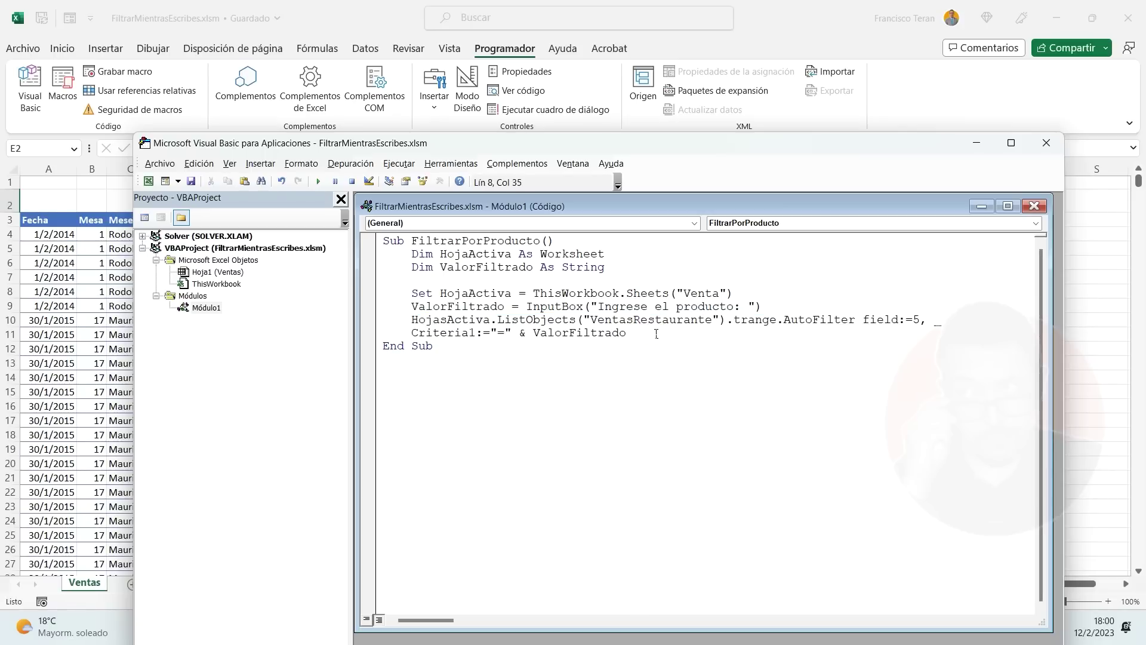
left_click(1047, 142)
left_click(375, 251)
left_click(284, 250)
Step: Confirm under Diseño de tabla that the table is named VentasRestaurante
left_click(264, 234)
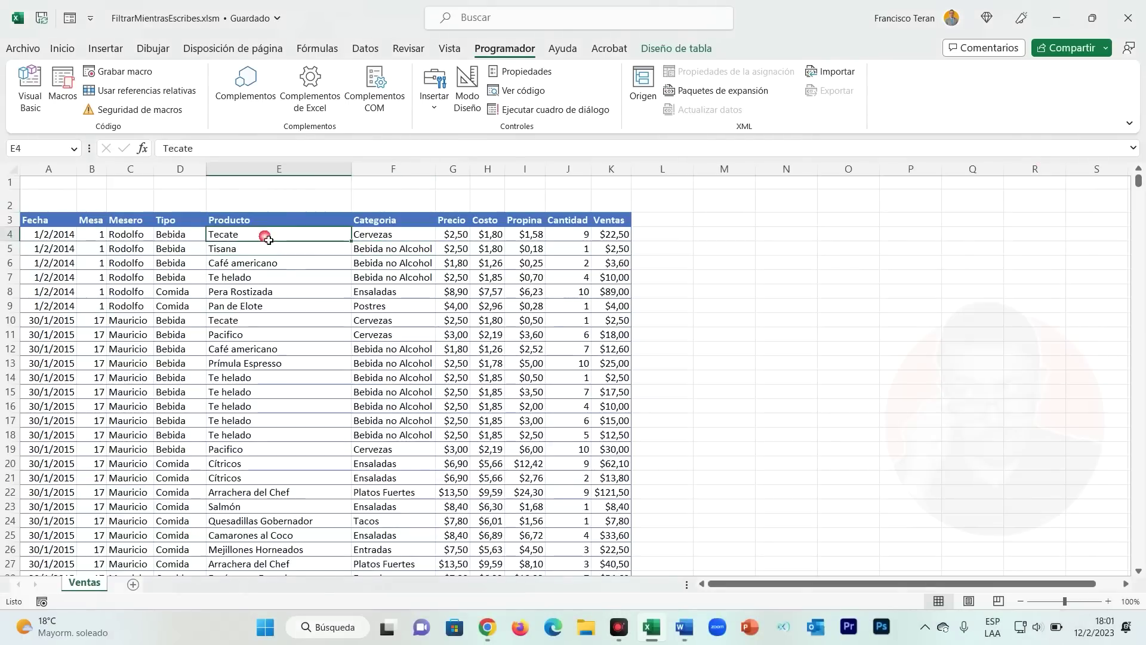
left_click(182, 276)
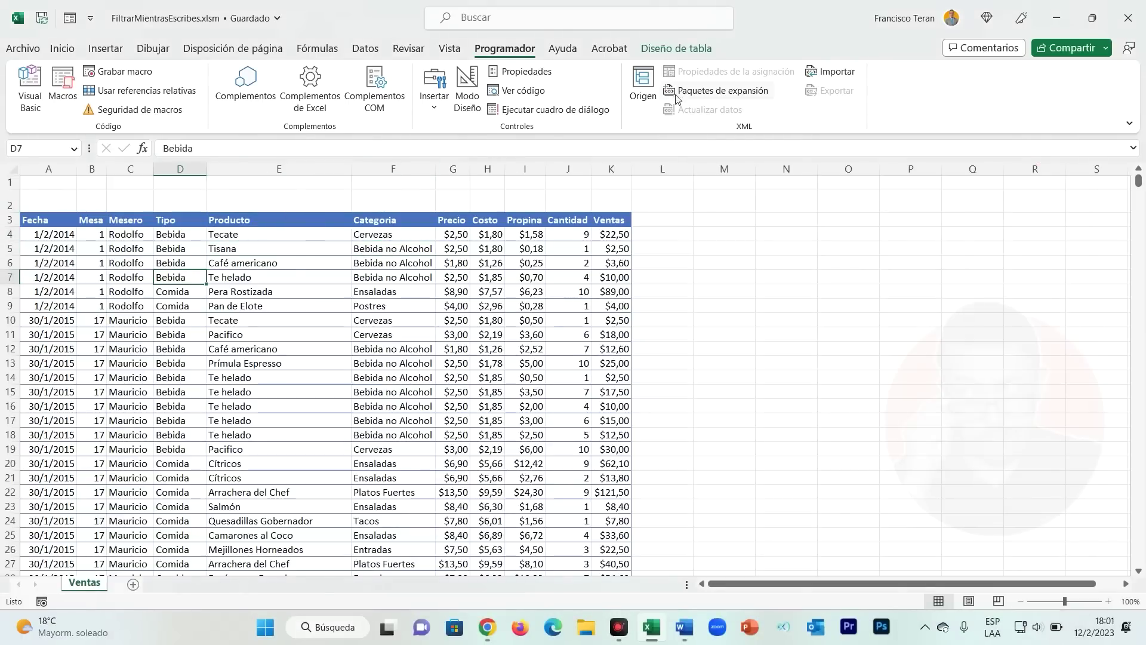
left_click(677, 48)
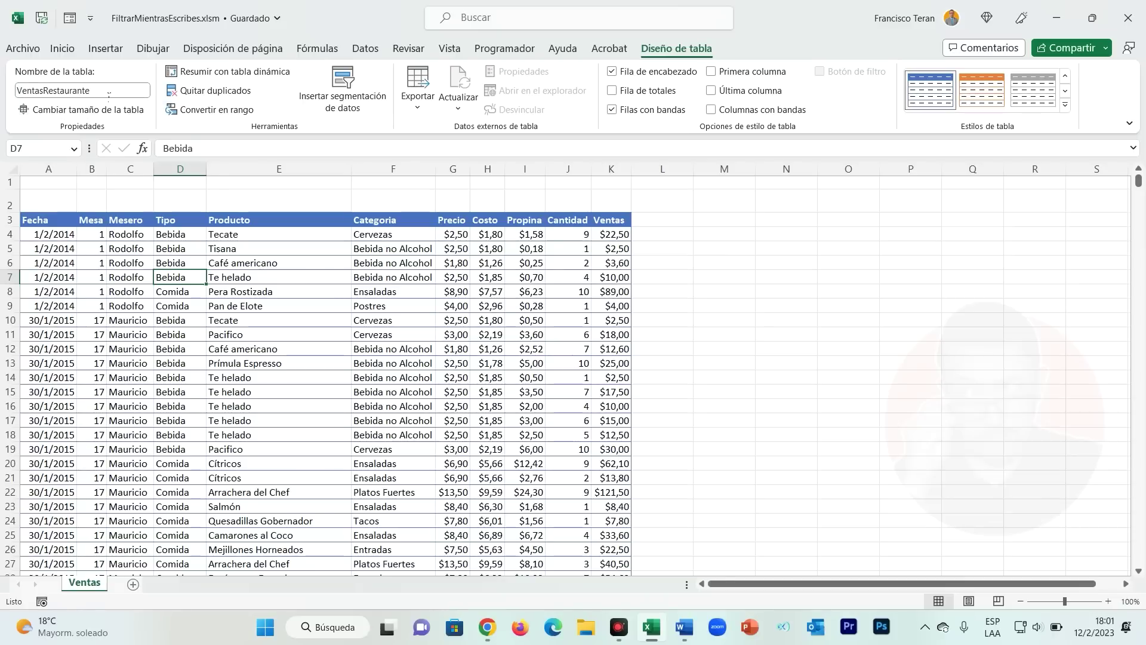
left_click(237, 253)
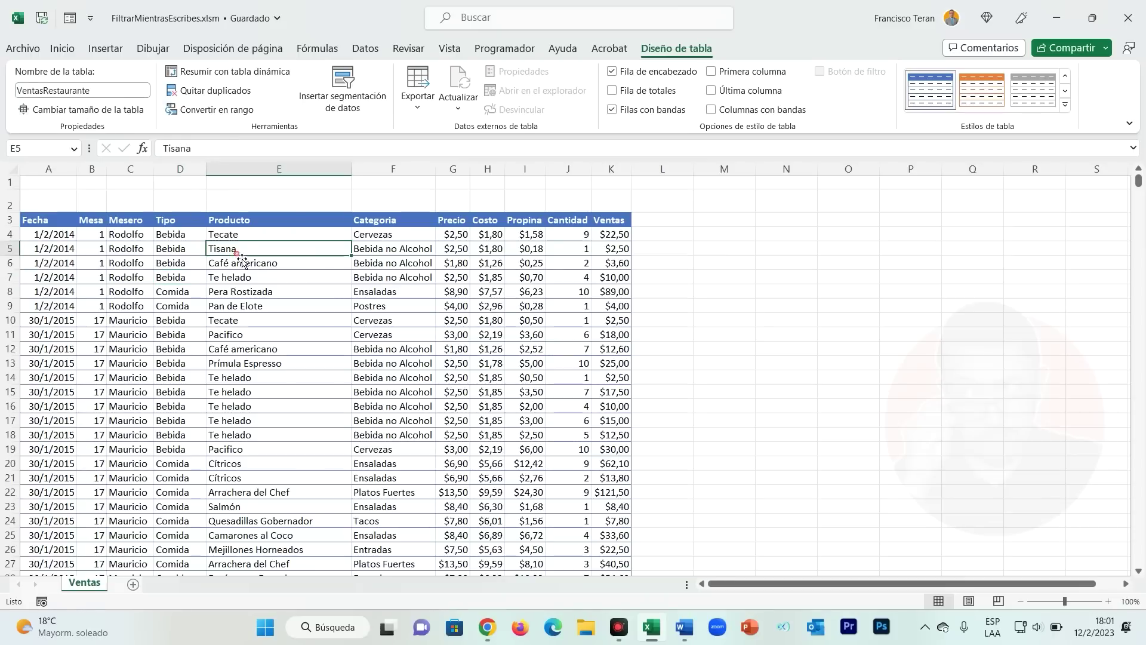
left_click(106, 48)
left_click(230, 292)
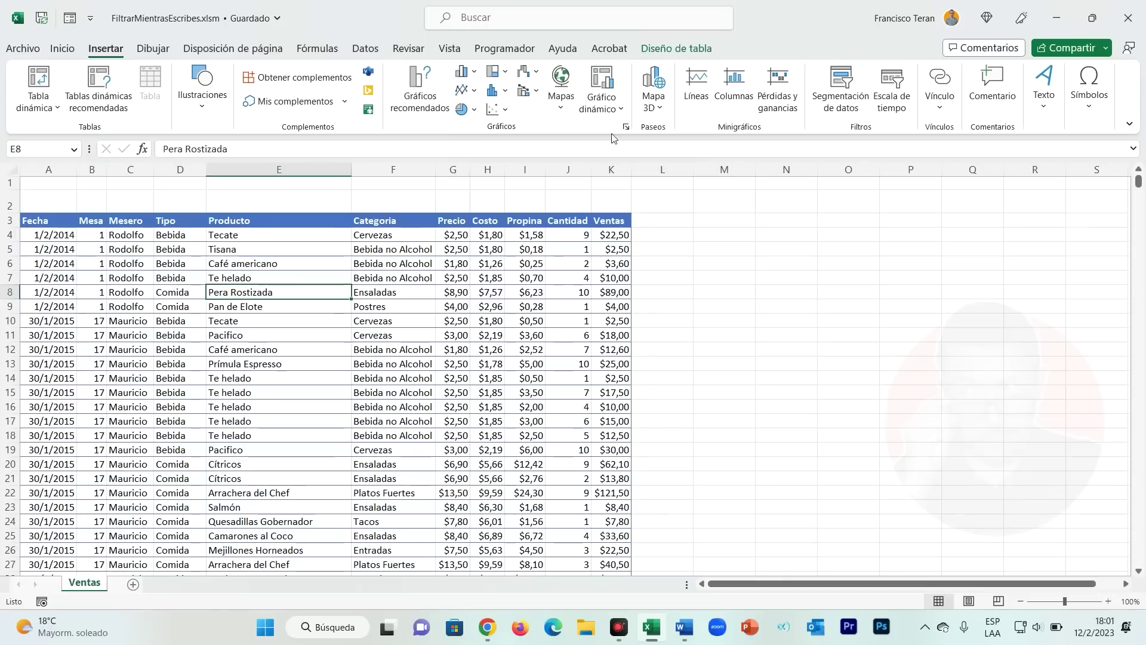
left_click(677, 49)
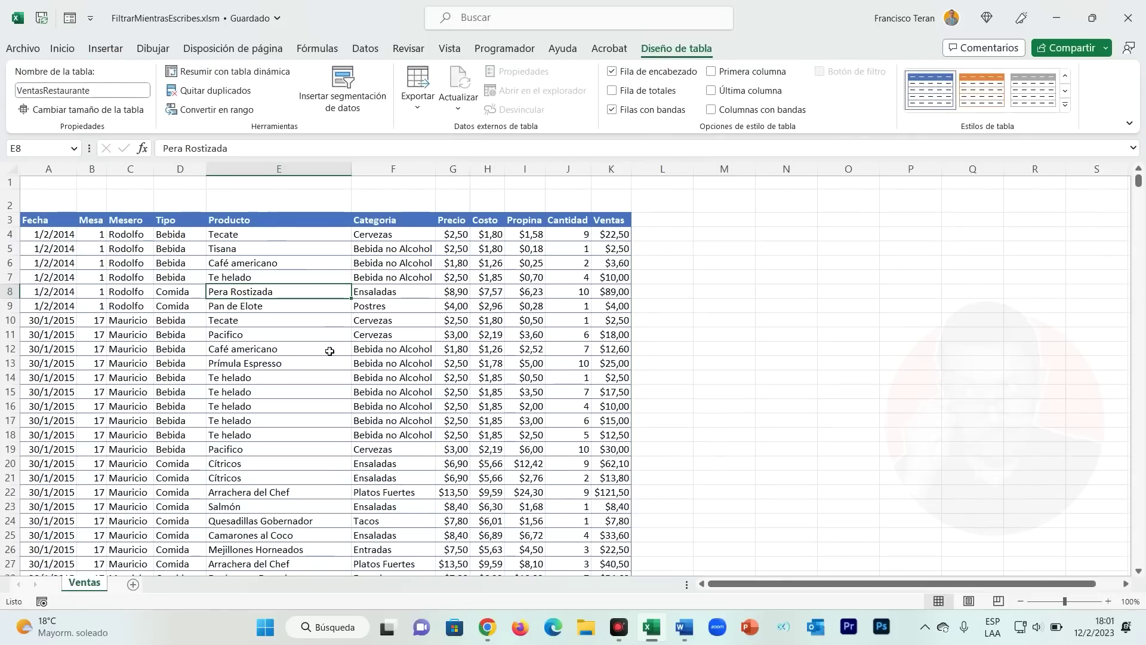
Step: Pick the rounded rectangle from Insertar > Ilustraciones > Formas
left_click(105, 48)
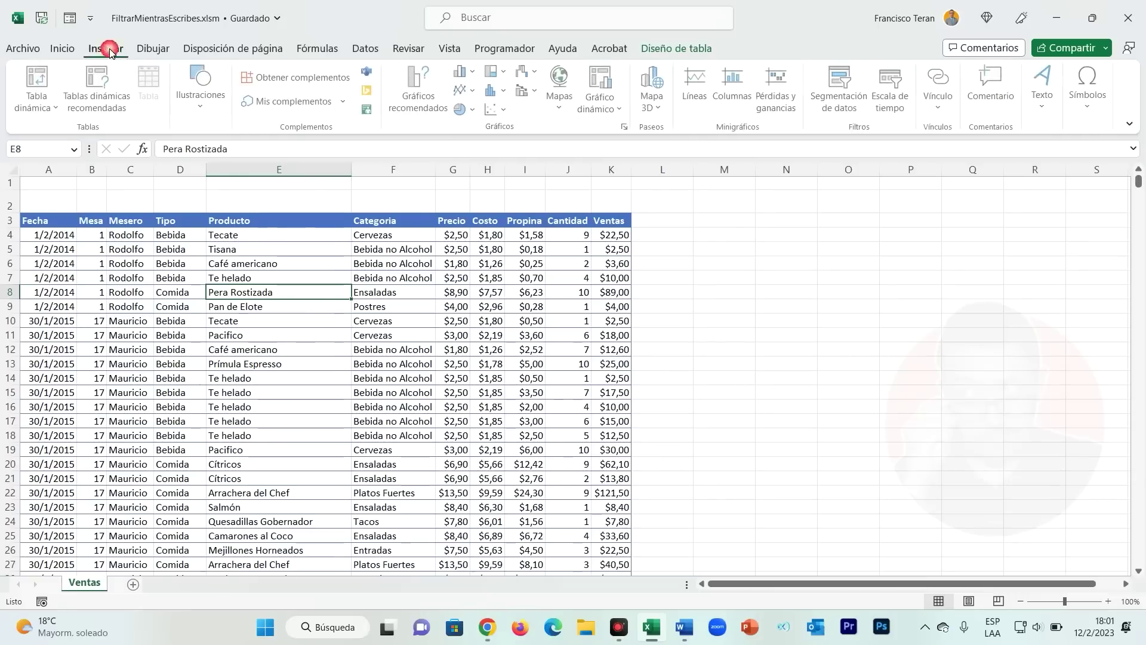
left_click(203, 86)
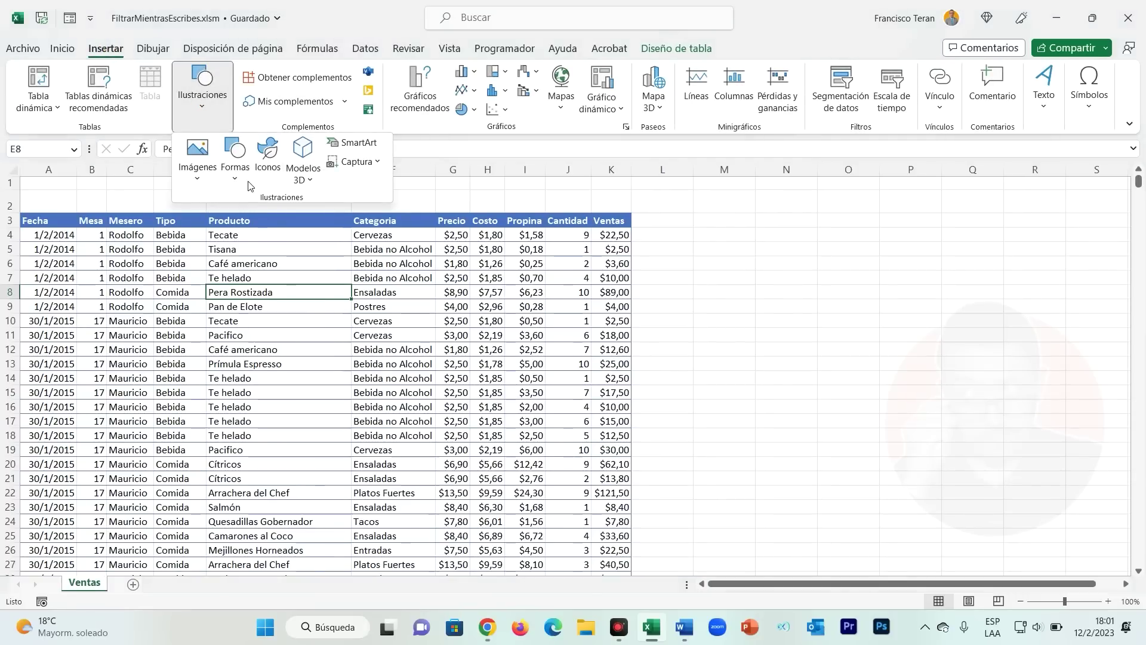
left_click(235, 156)
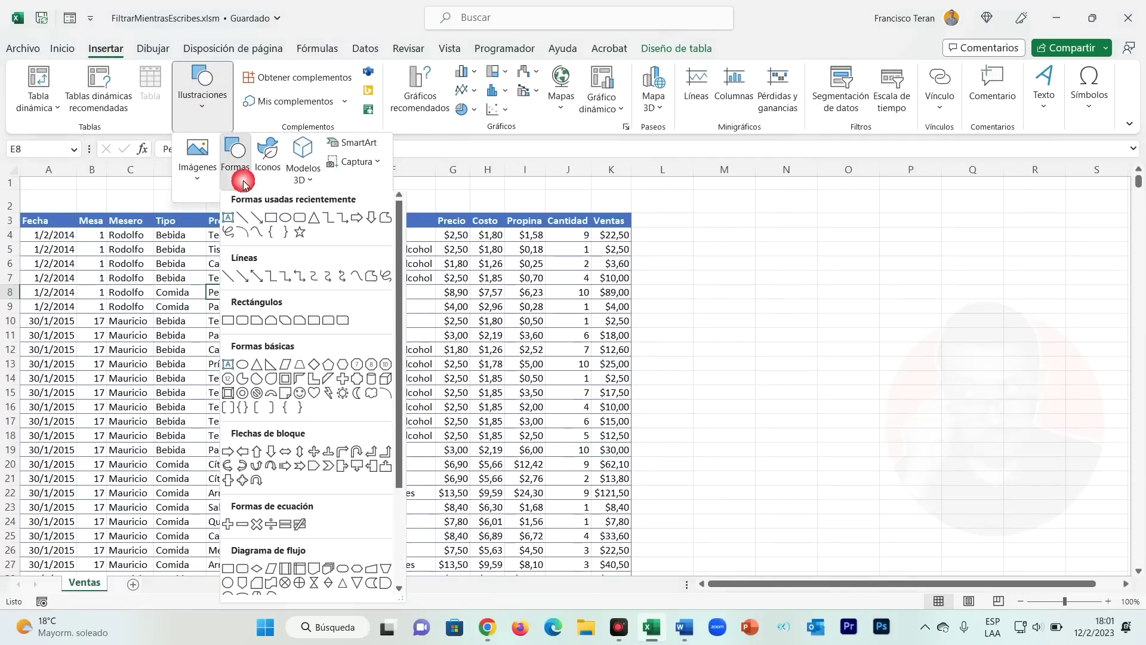
left_click(299, 221)
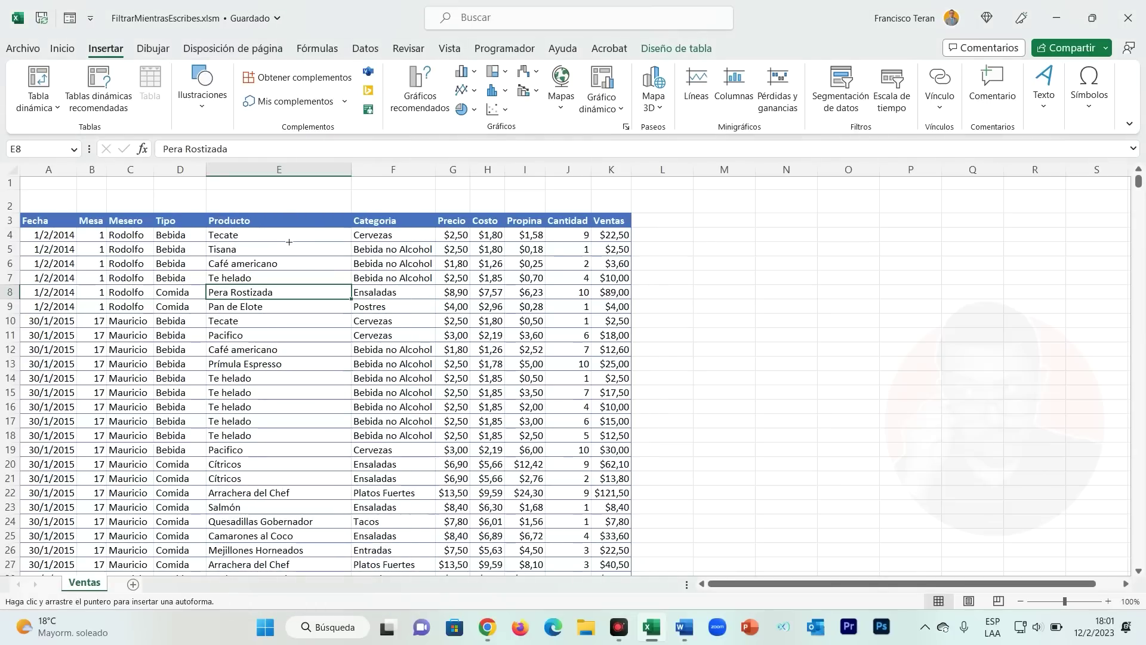
Step: Draw a rounded rectangle above Producto labelled Filtrar, centred, with a preset bevel effect
left_click_drag(216, 199, 361, 221)
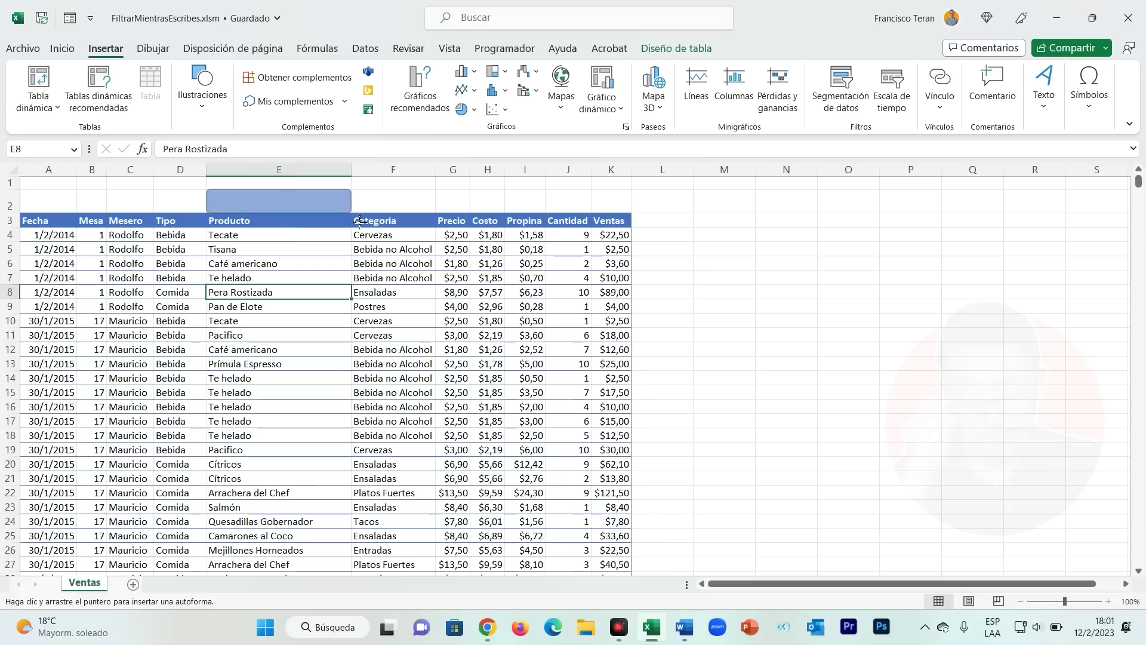
left_click_drag(362, 221, 353, 217)
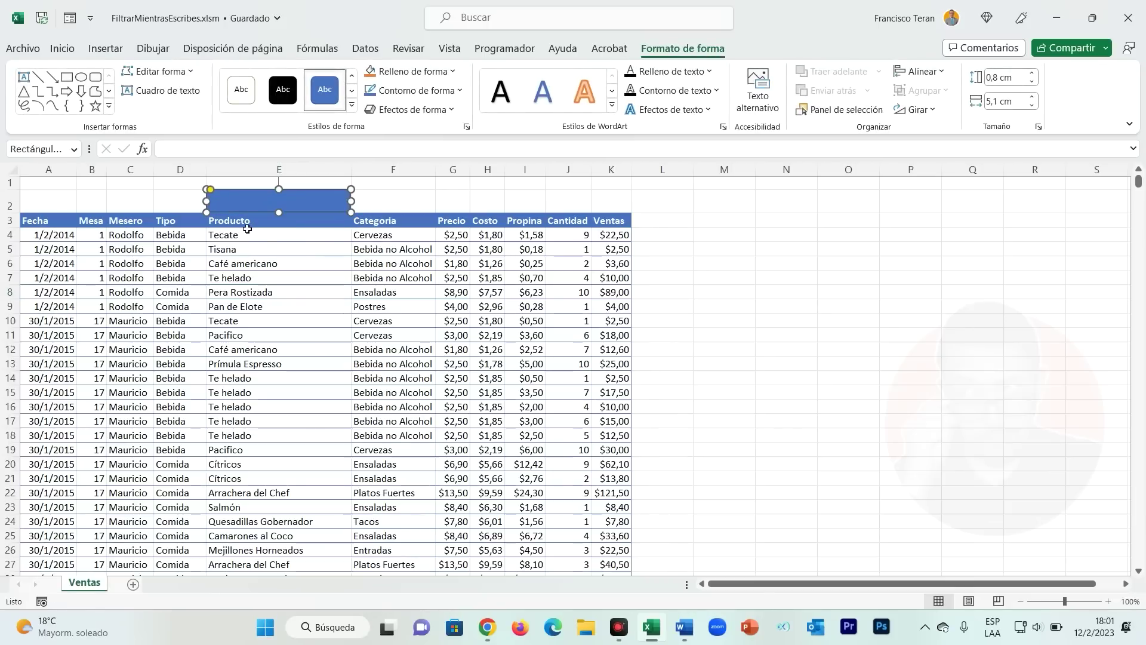
type("P")
type("iltrar")
left_click(83, 52)
left_click(333, 99)
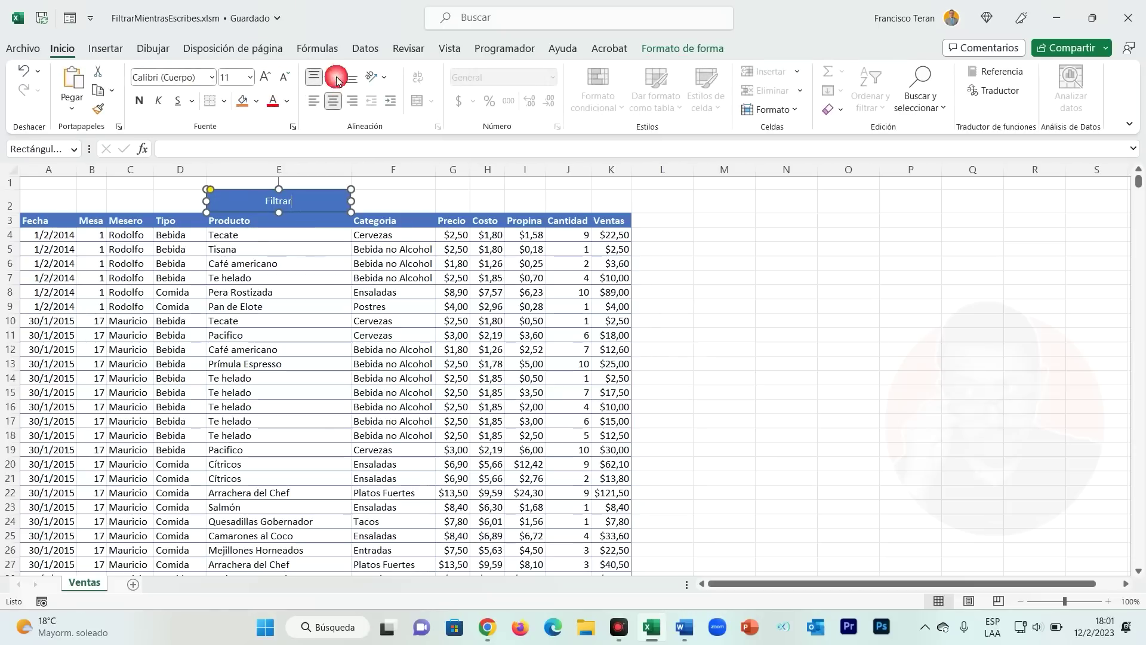
left_click(682, 47)
left_click(411, 110)
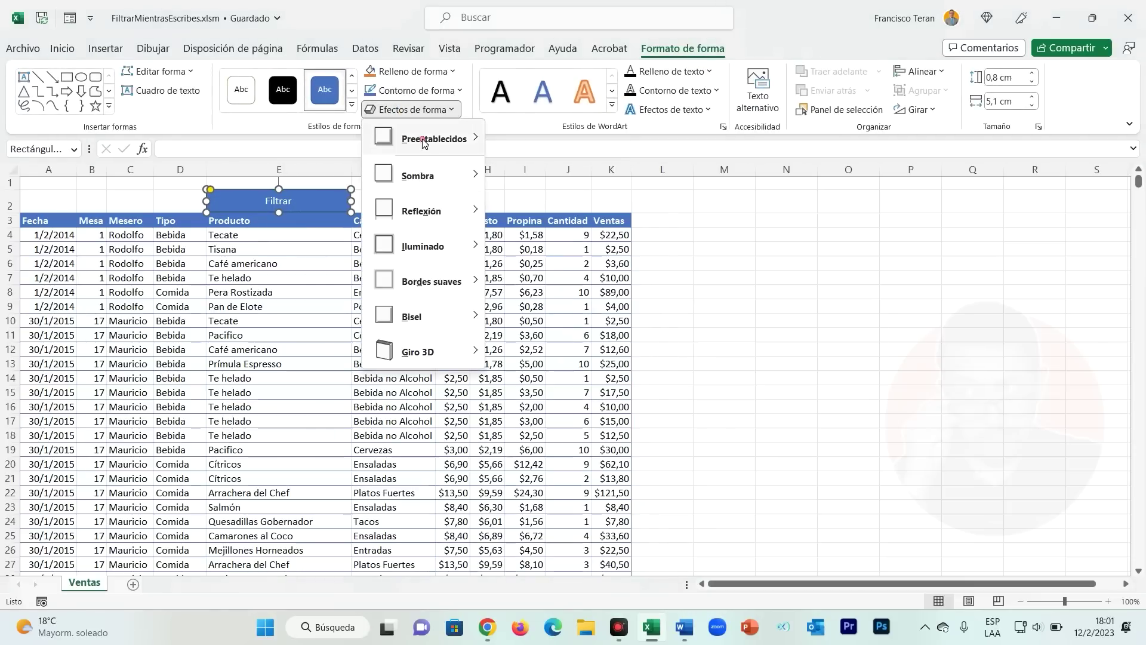
mouse_move(434, 138)
left_click(547, 231)
left_click(347, 277)
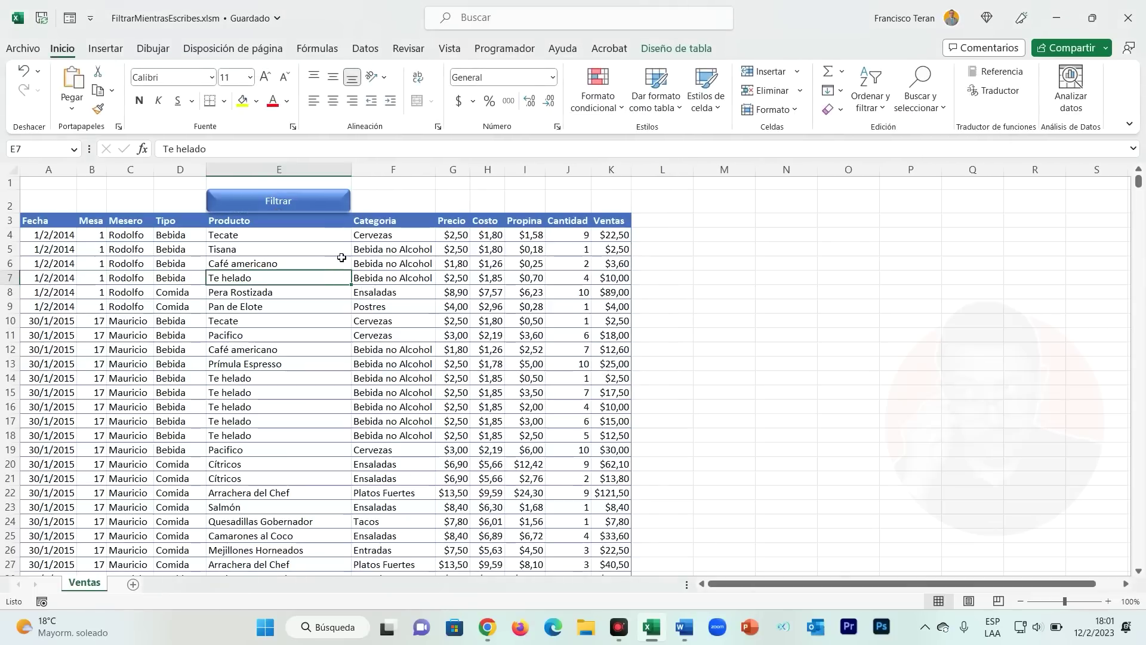
Step: Assign the FiltrarPorProducto macro to the Filtrar button
right_click(310, 205)
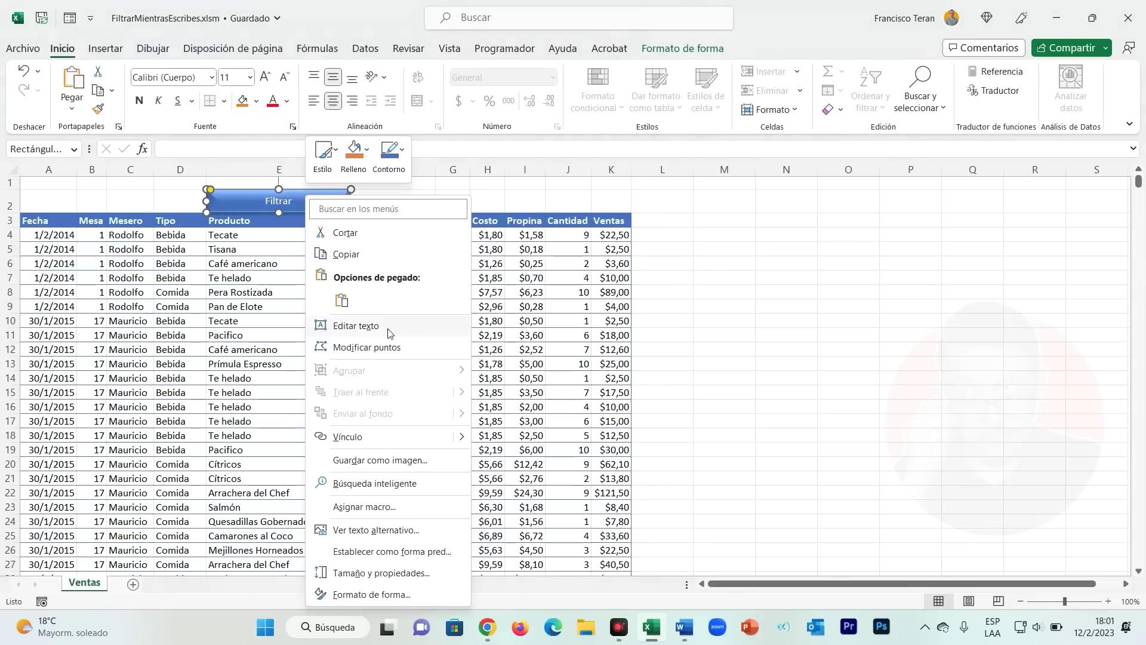
left_click(390, 513)
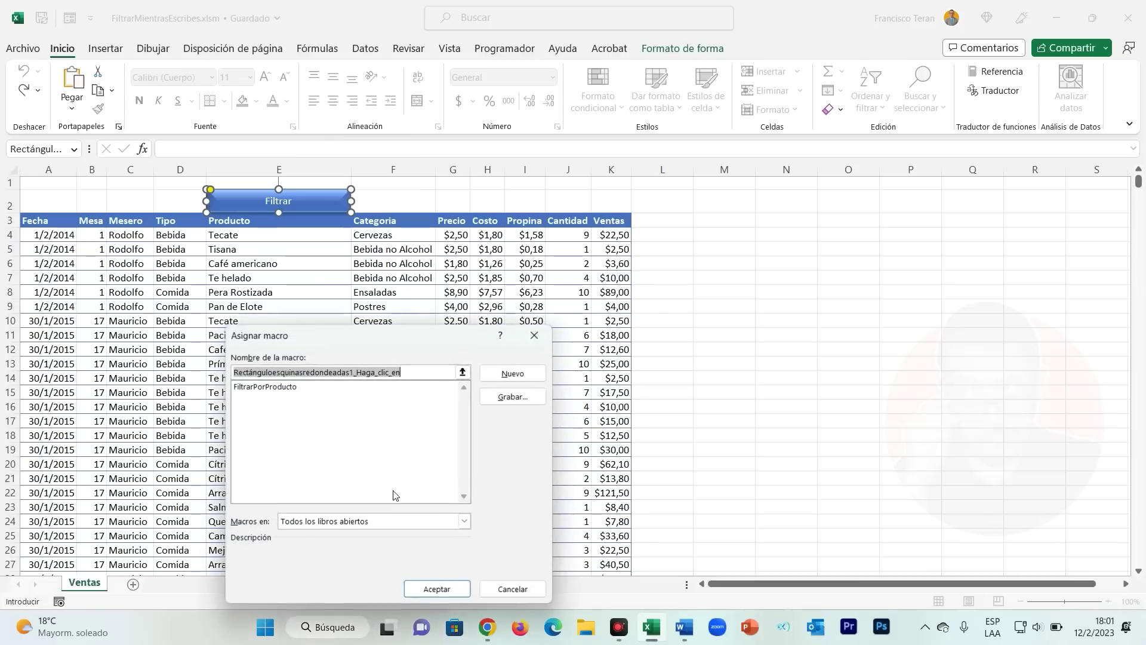
left_click(261, 387)
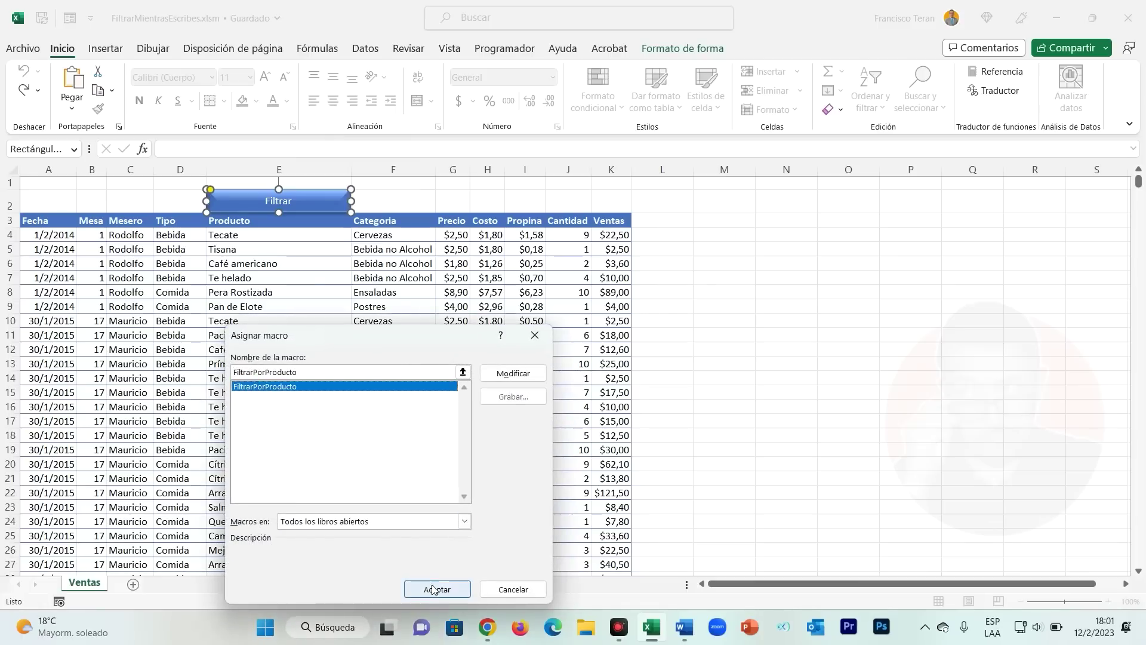
left_click(435, 589)
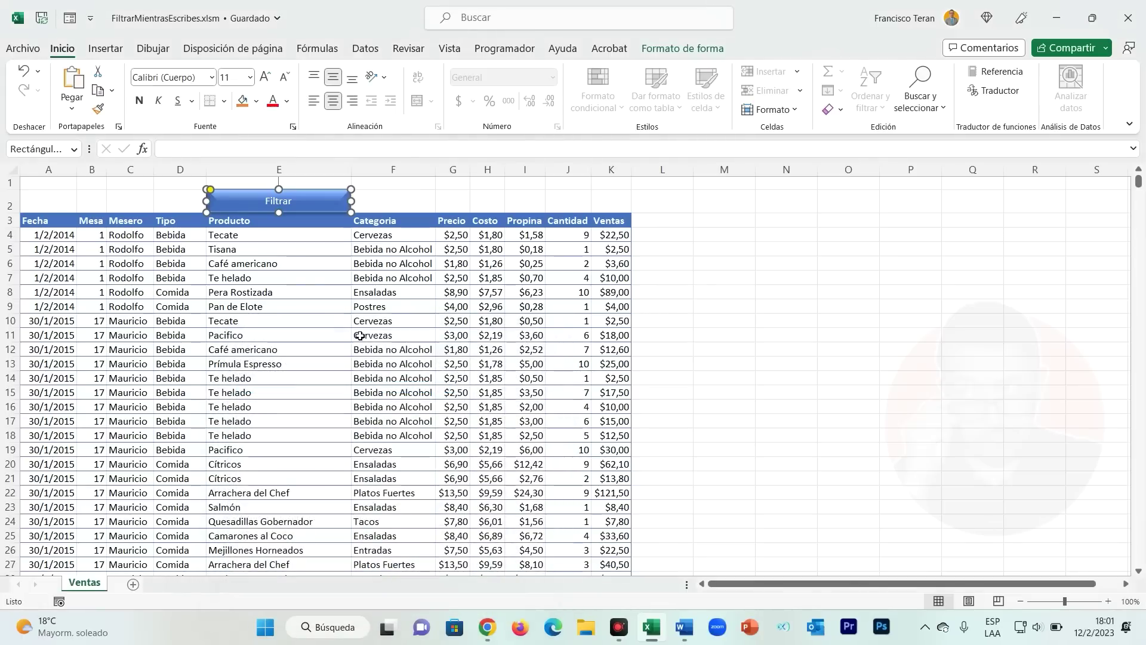
left_click(360, 336)
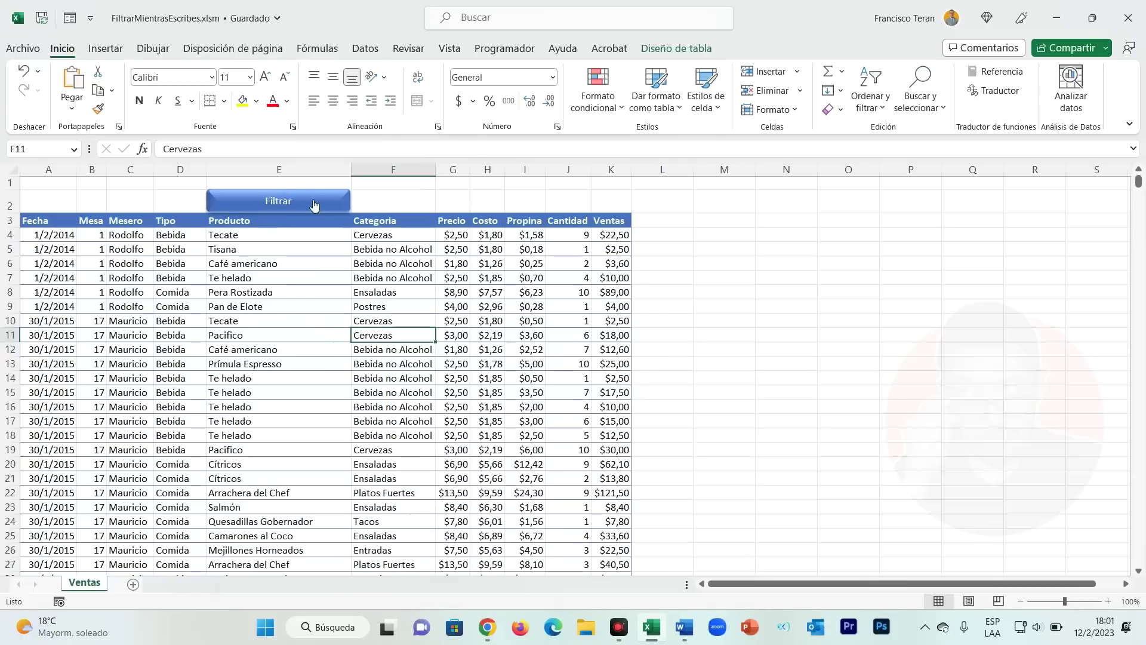
Step: Debug the failing Filtrar run by changing the sheet name "Venta" to "Ventas", then close the editor
left_click(297, 277)
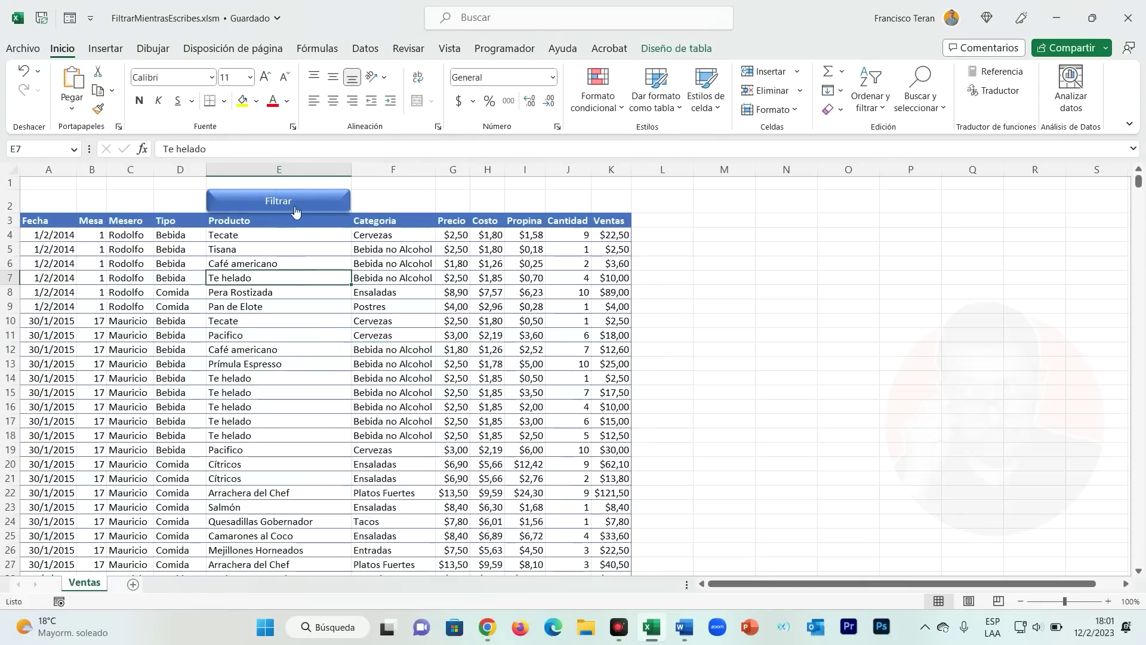
left_click(299, 209)
left_click(603, 287)
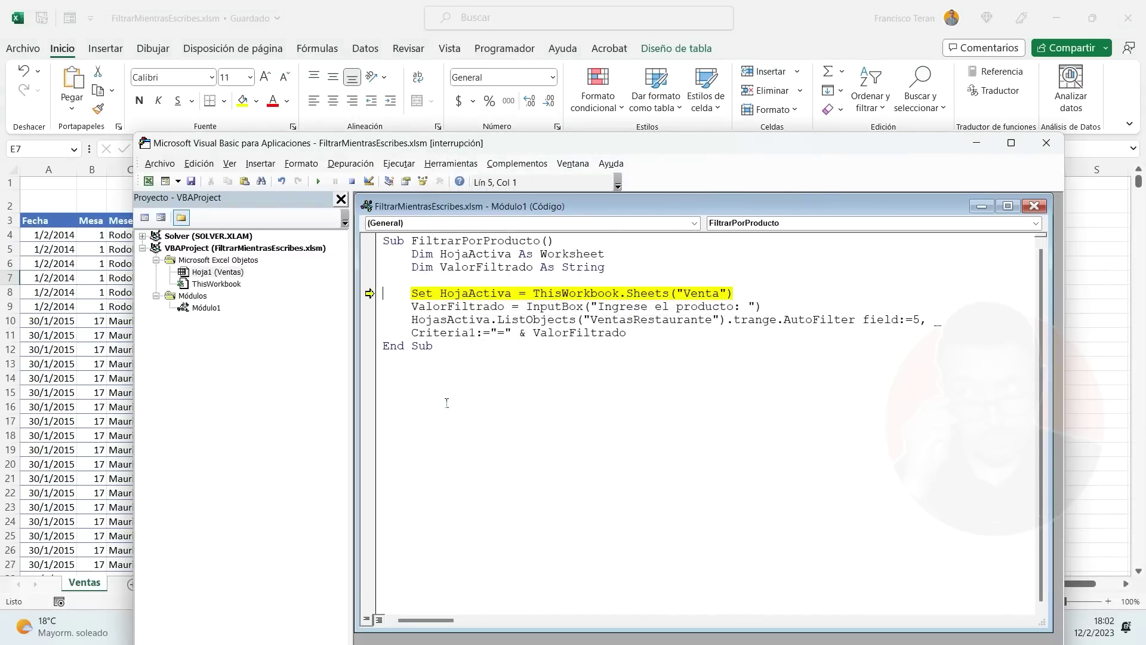
left_click(724, 293)
type("s")
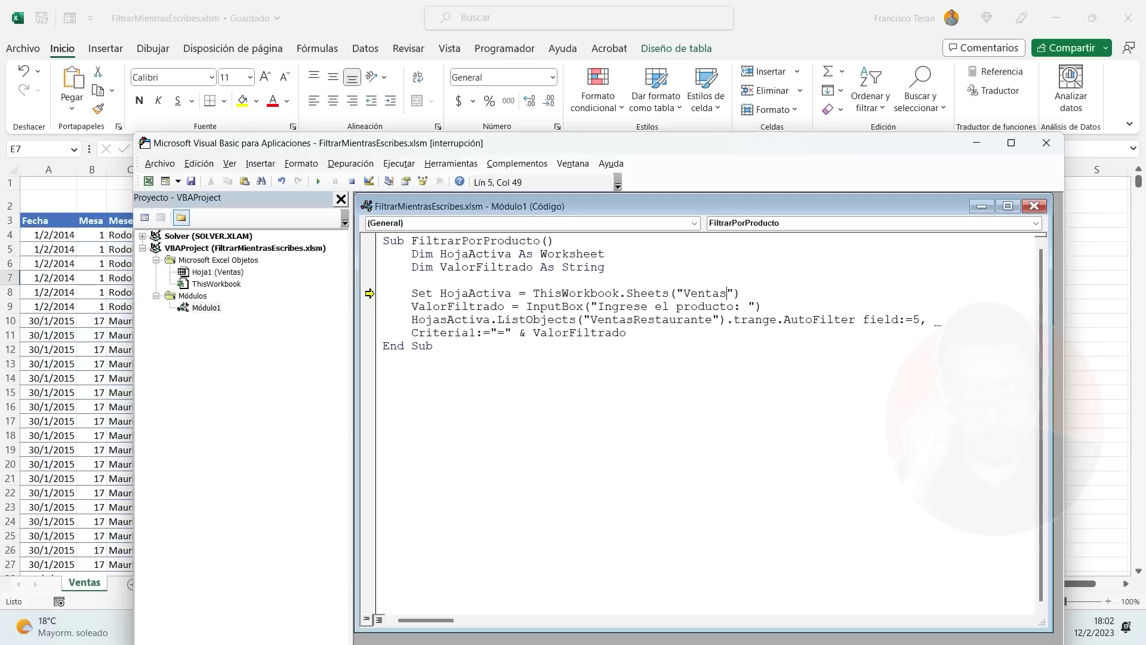
key("F5")
left_click(1046, 142)
left_click(280, 391)
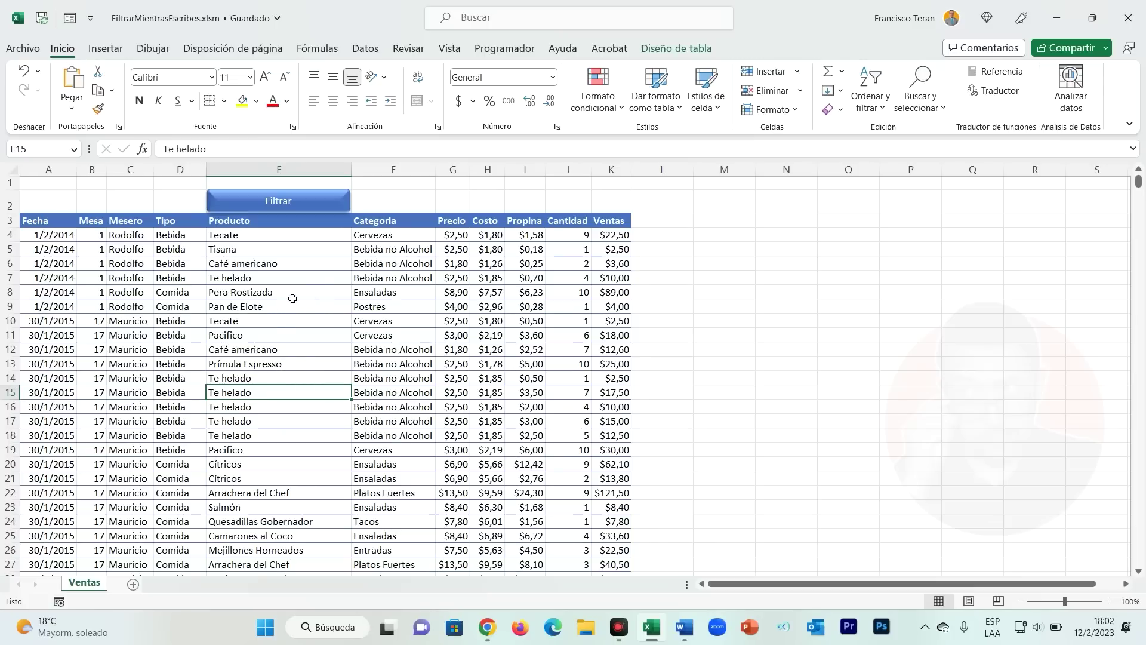
Step: Debug the next Filtrar error by correcting .trange to .Range, then reset and close the editor
left_click(304, 209)
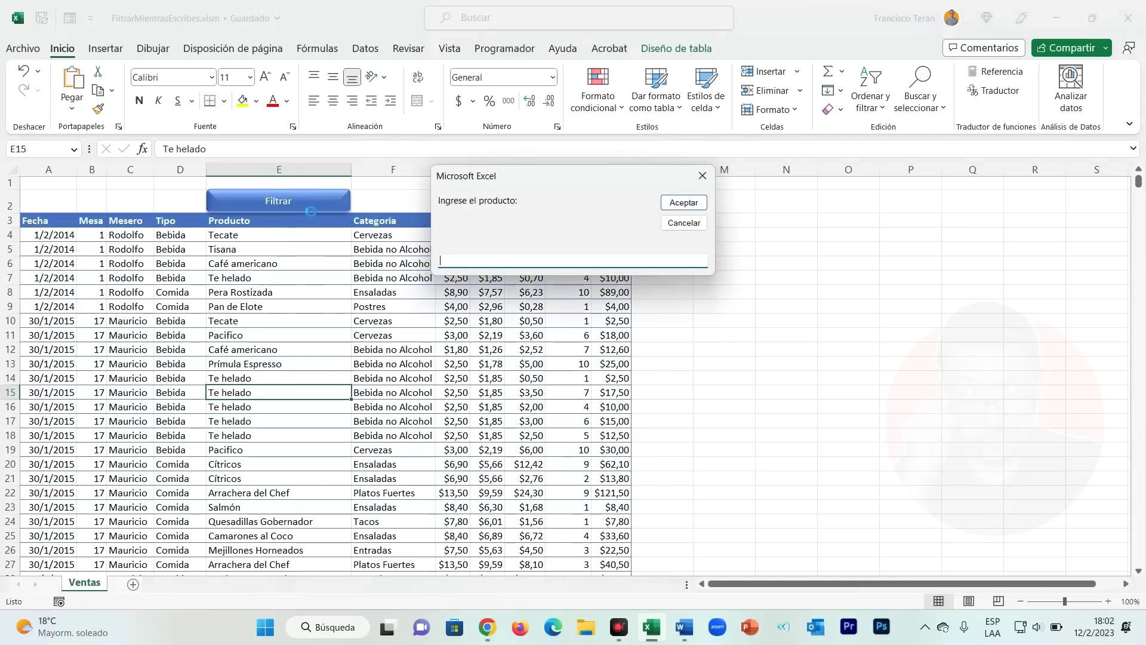
left_click(683, 222)
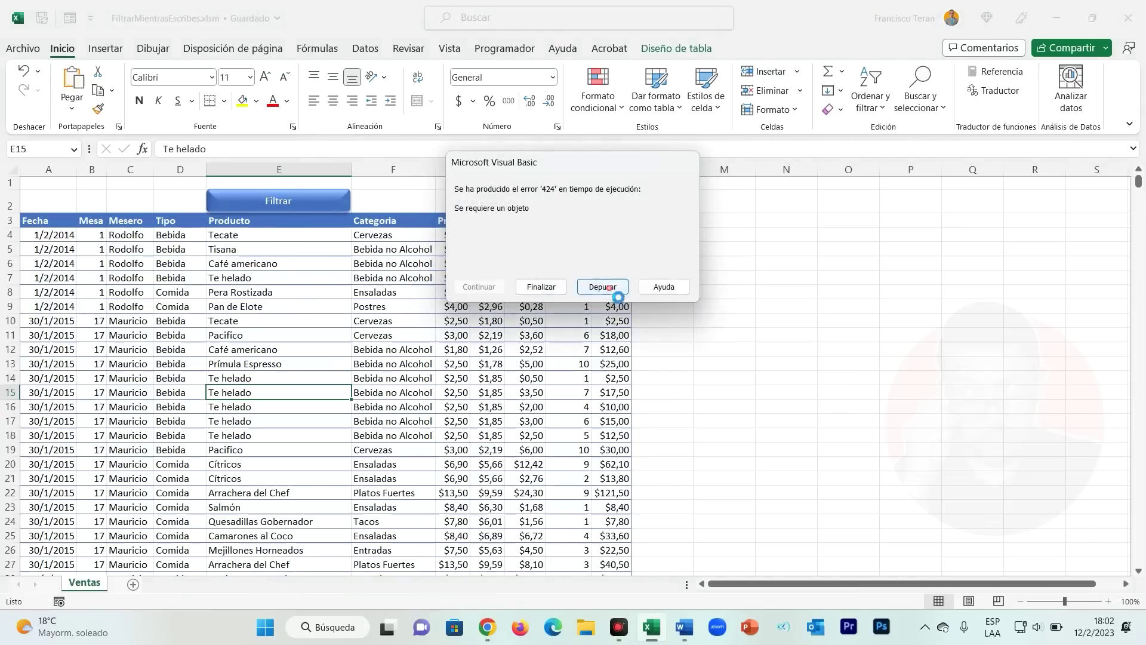
left_click(605, 287)
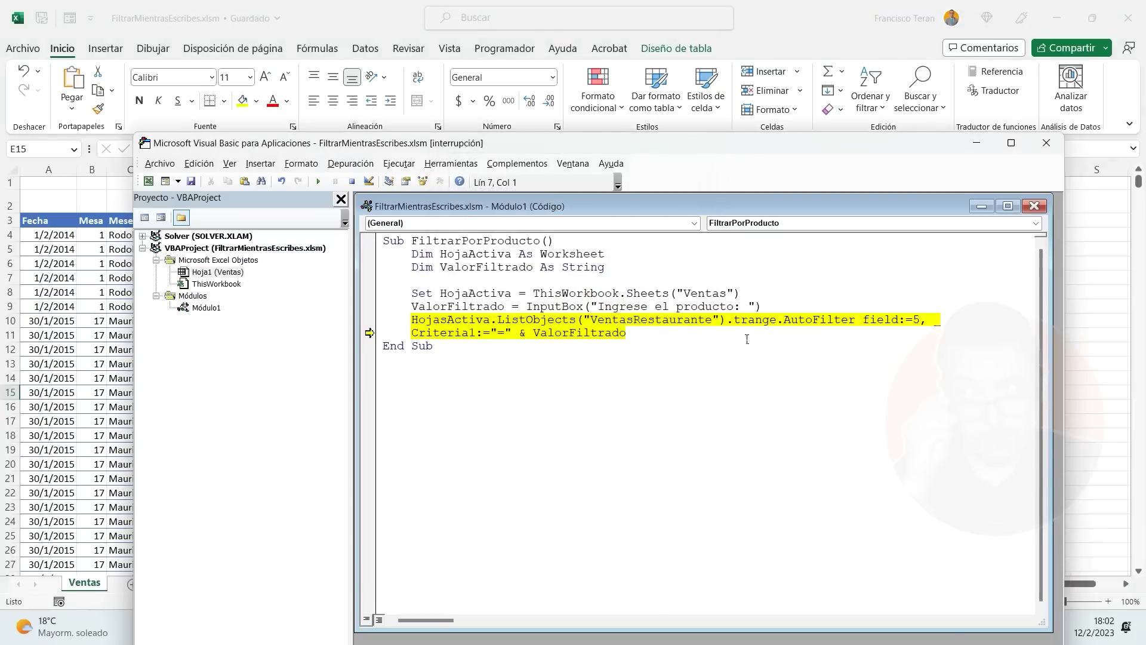
left_click(748, 321)
key("BackSpace")
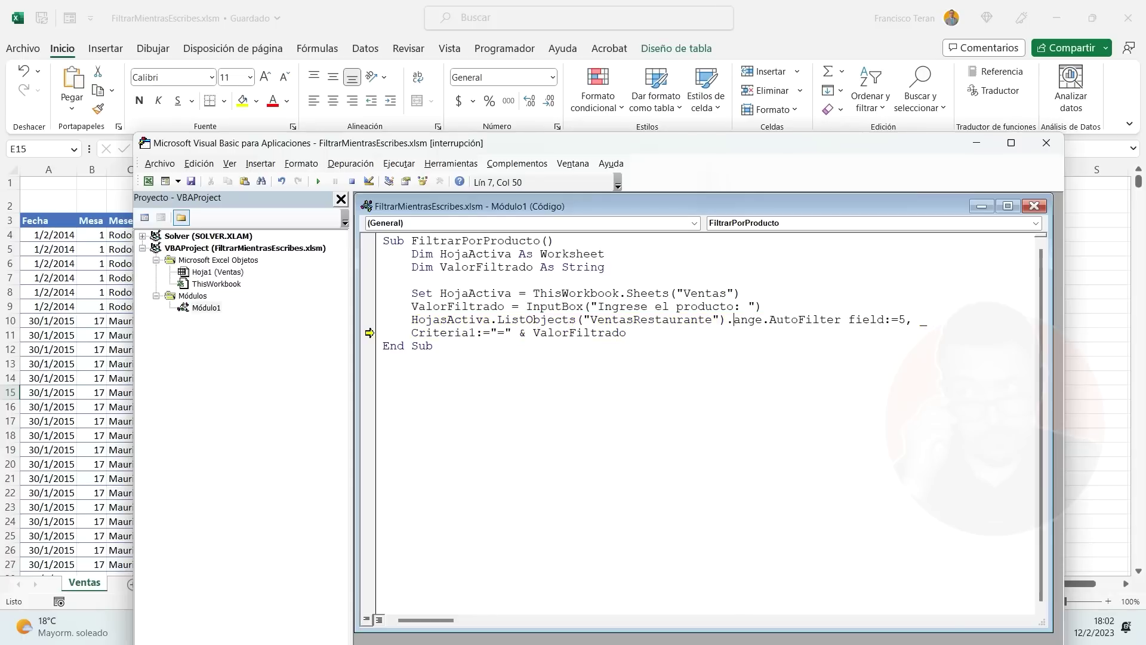
type("R")
left_click(352, 181)
left_click(1047, 143)
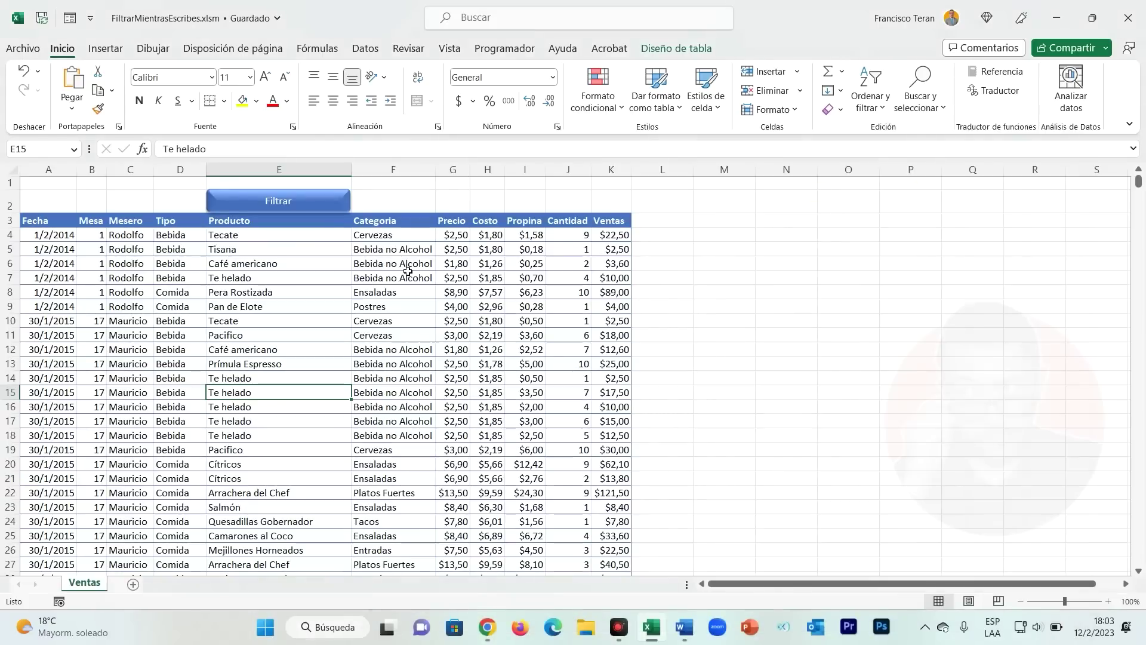
left_click(408, 269)
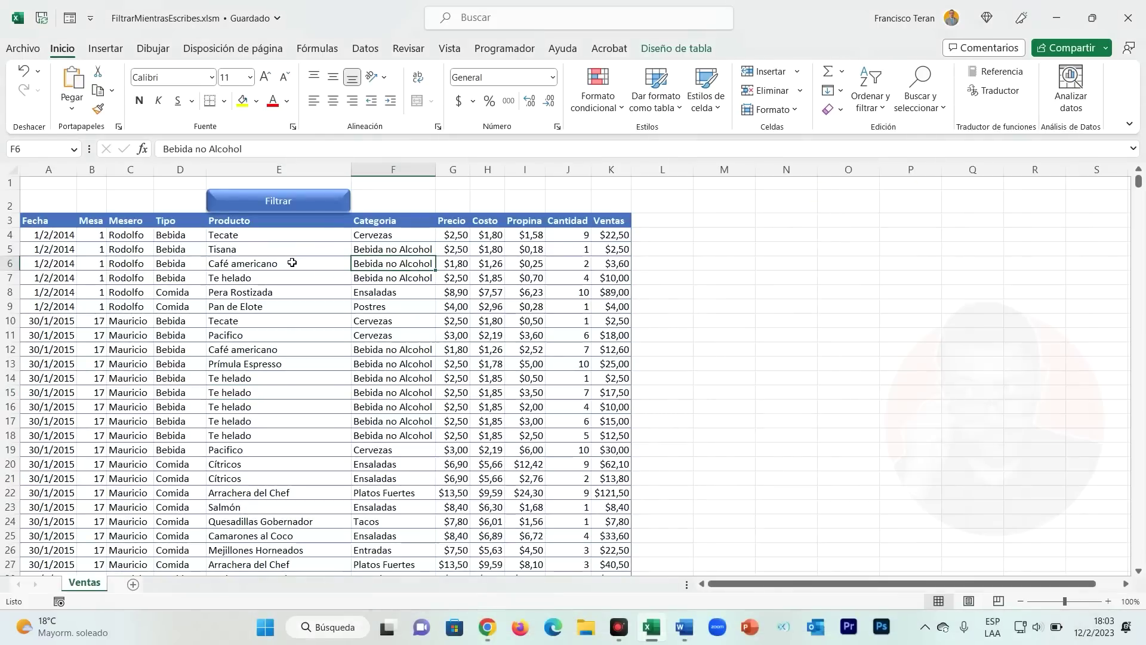
left_click(310, 250)
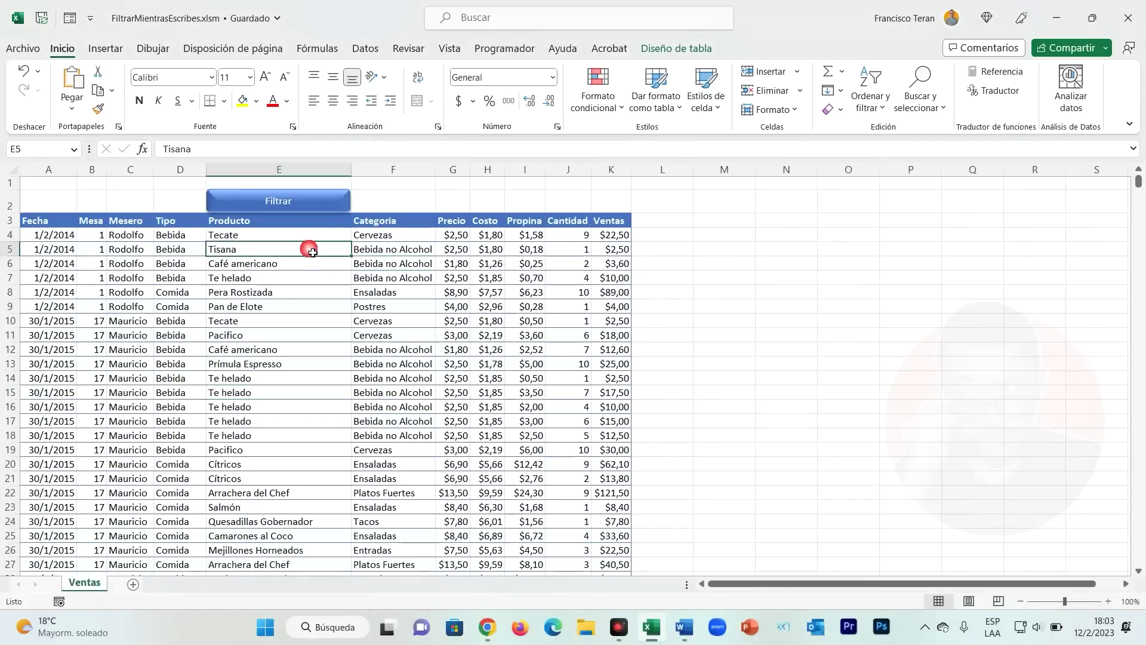
Step: Test Filtrar with "T", fix HojasActiva to HojaActiva, and stop the debugger
left_click(295, 207)
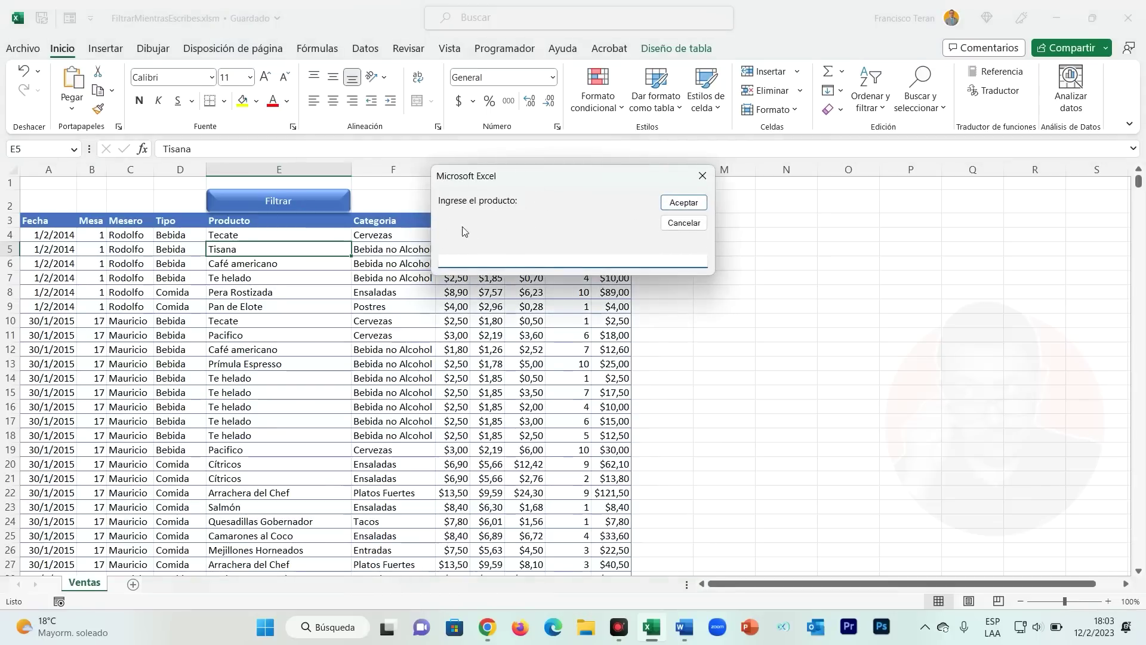
type("Tecate")
left_click(684, 202)
left_click(595, 289)
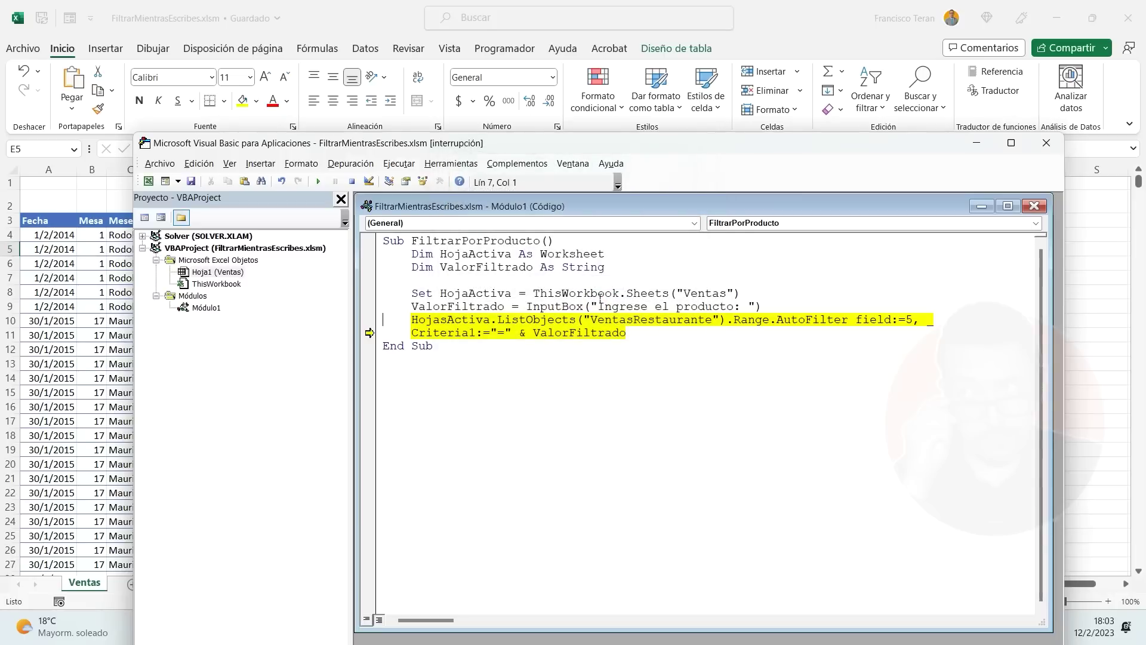
left_click(444, 320)
key("BackSpace")
left_click(483, 321)
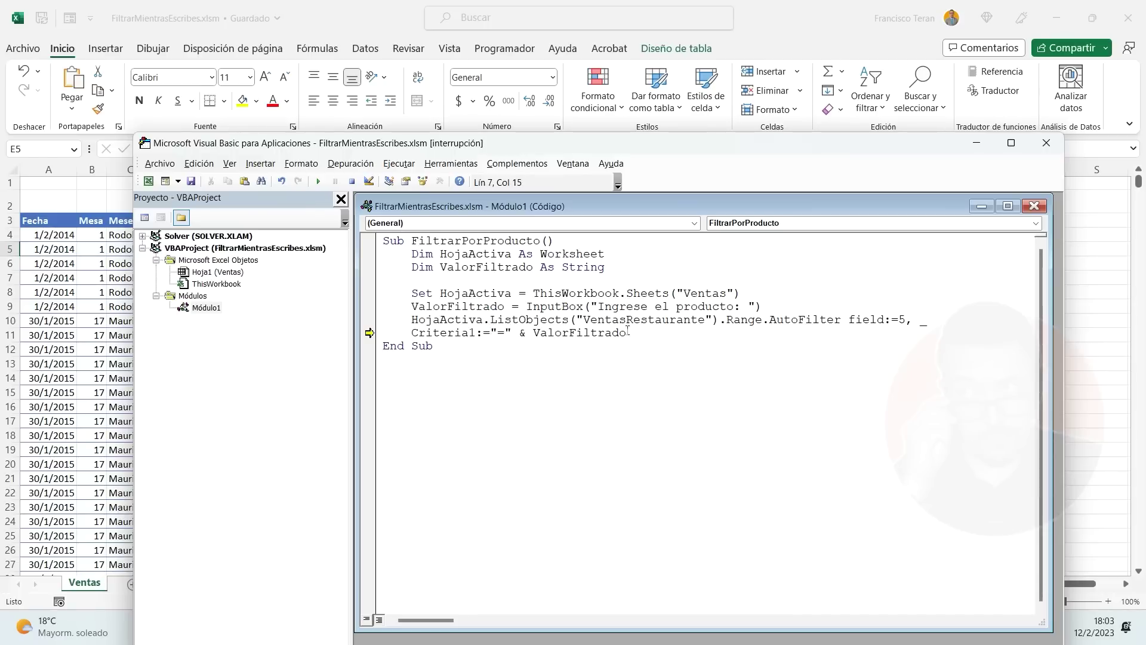
left_click(1047, 142)
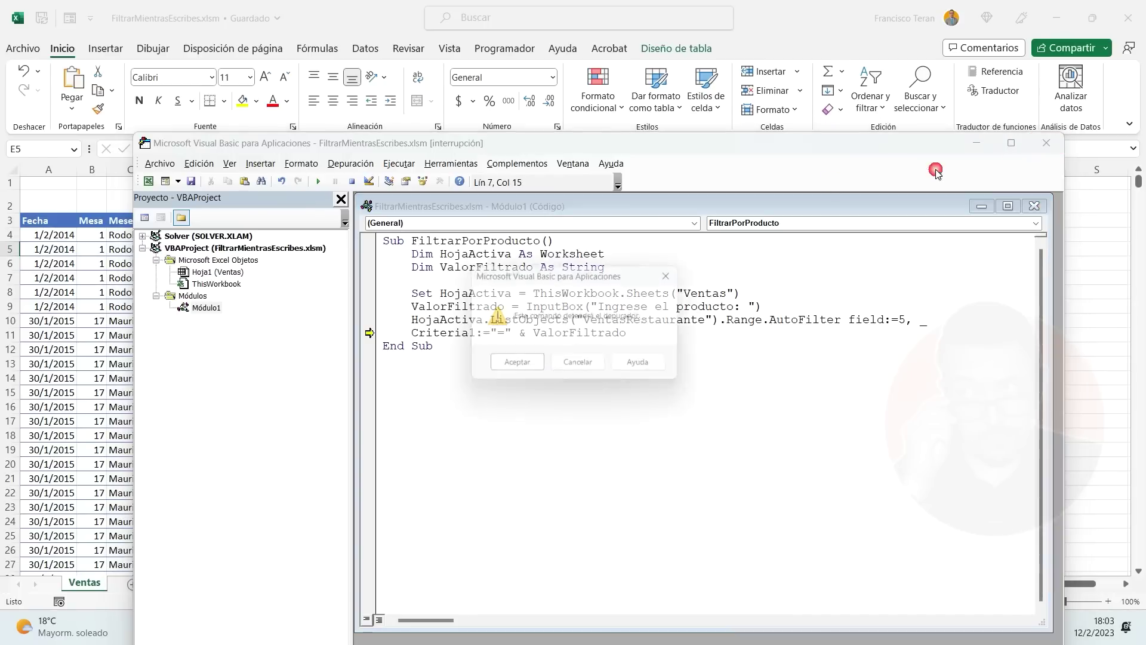
left_click(516, 368)
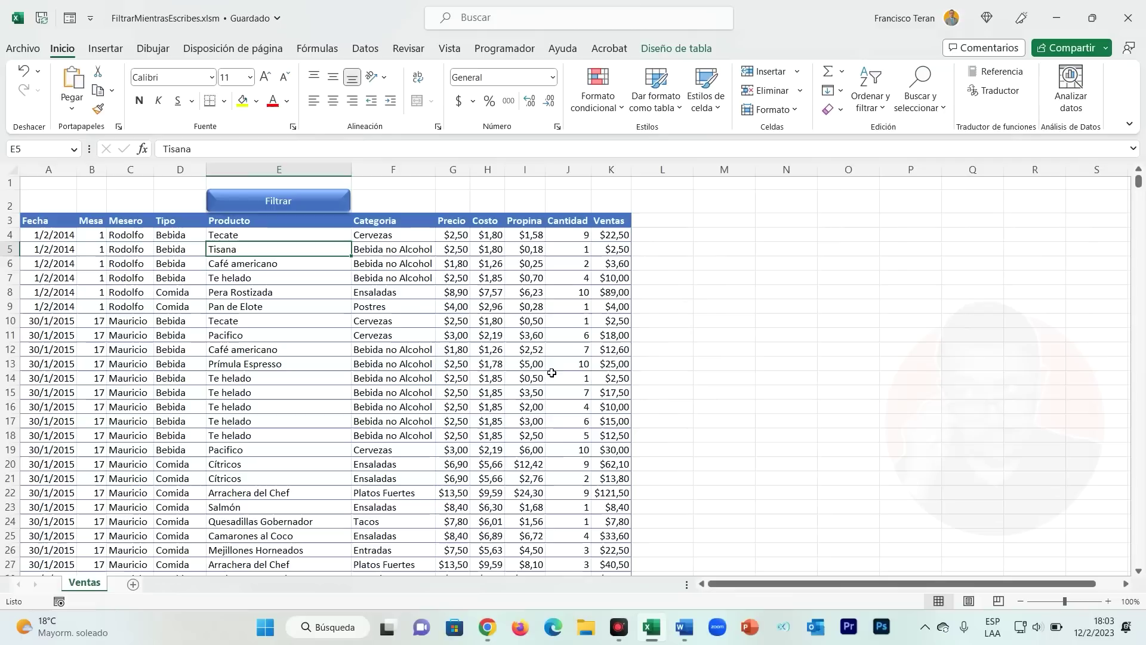
Step: Run Filtrar with "Tecate", showing 892 of 30132 Tecate records
left_click(294, 202)
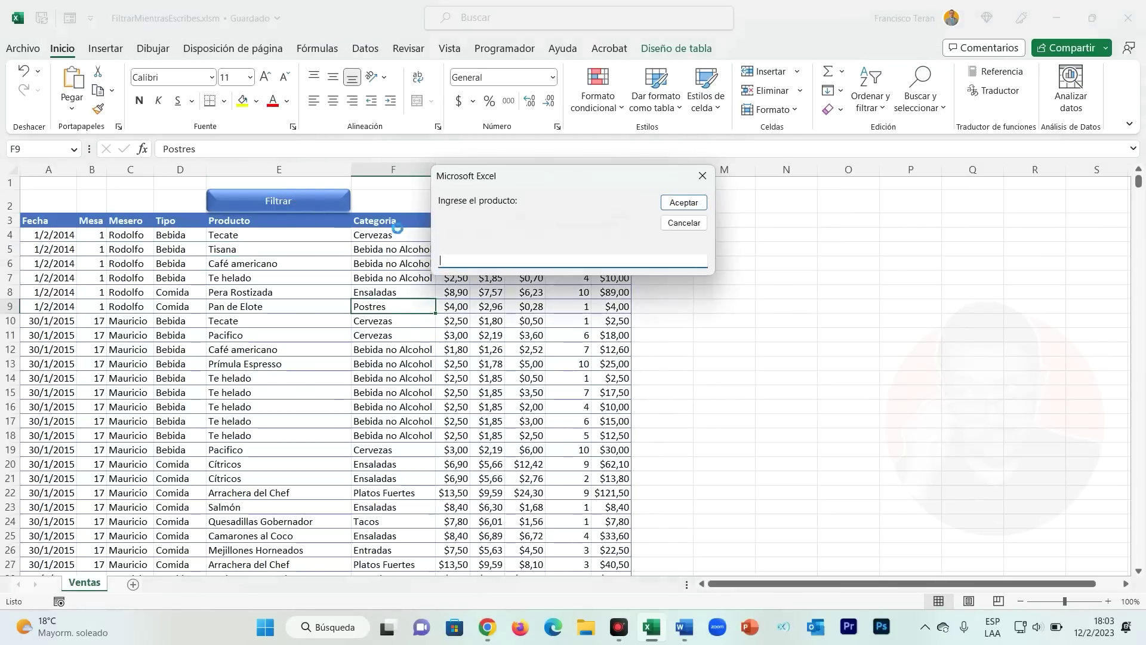
type("Tecate")
left_click(678, 203)
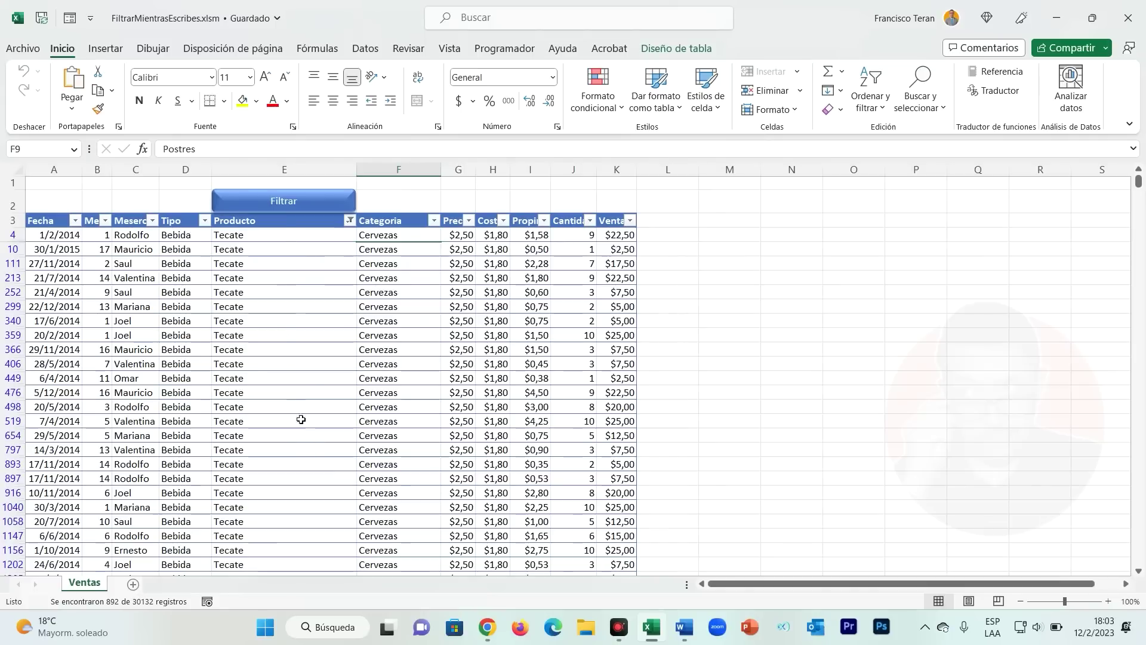
Step: Clear the Tecate filter with Datos > Borrar
left_click(385, 283)
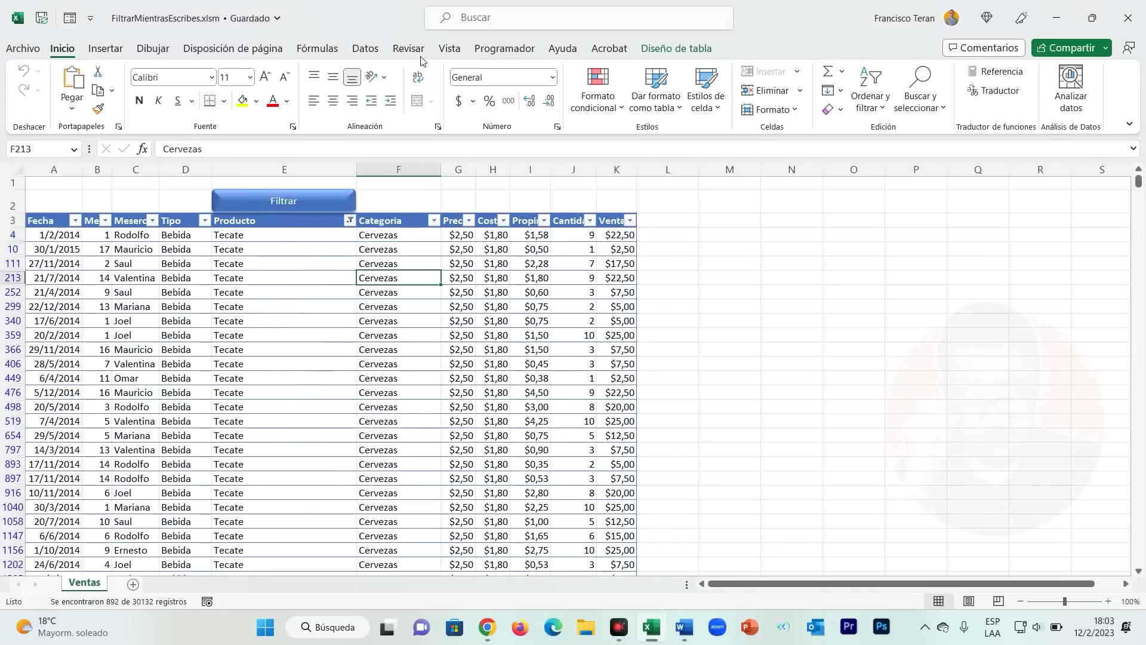
left_click(366, 48)
left_click(678, 84)
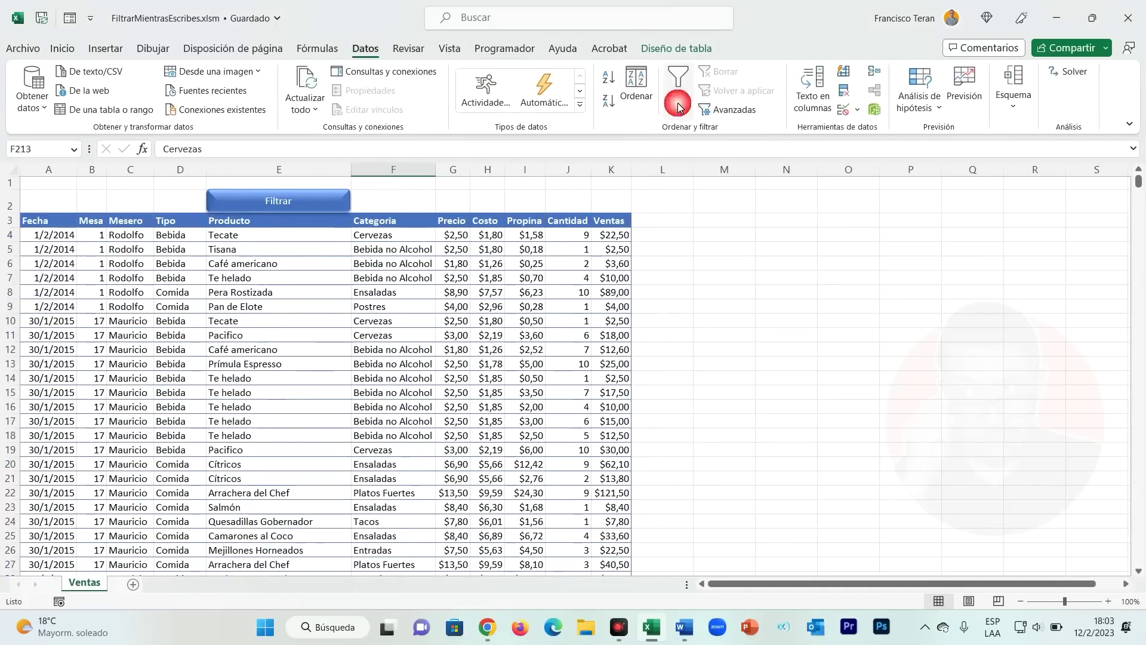
Step: Run the product filter with the search text 'he', which matches 0 records
left_click(287, 298)
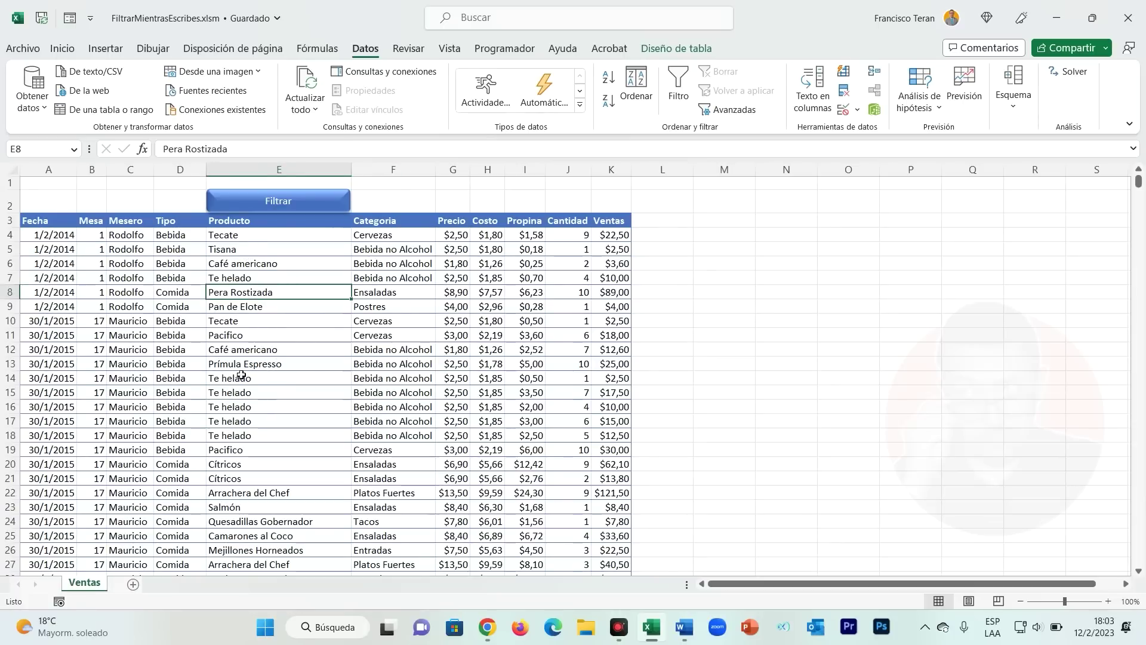
left_click(274, 206)
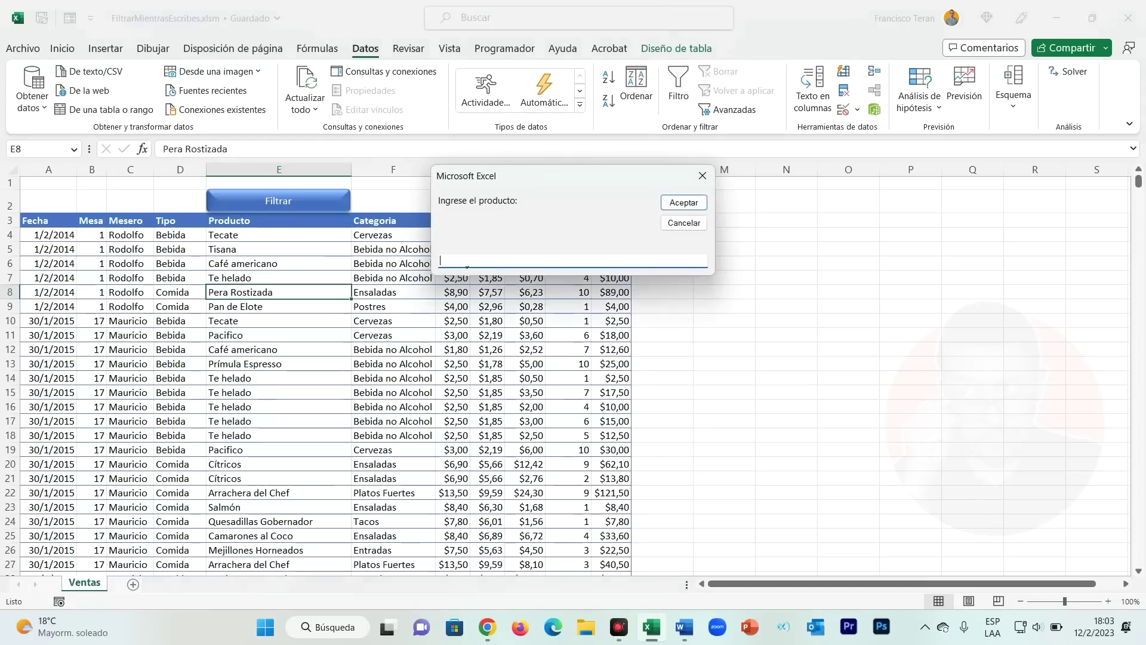
type("helado")
left_click(684, 202)
Step: Dismiss the error and turn off the table filter so all Ventas rows show again
left_click(274, 268)
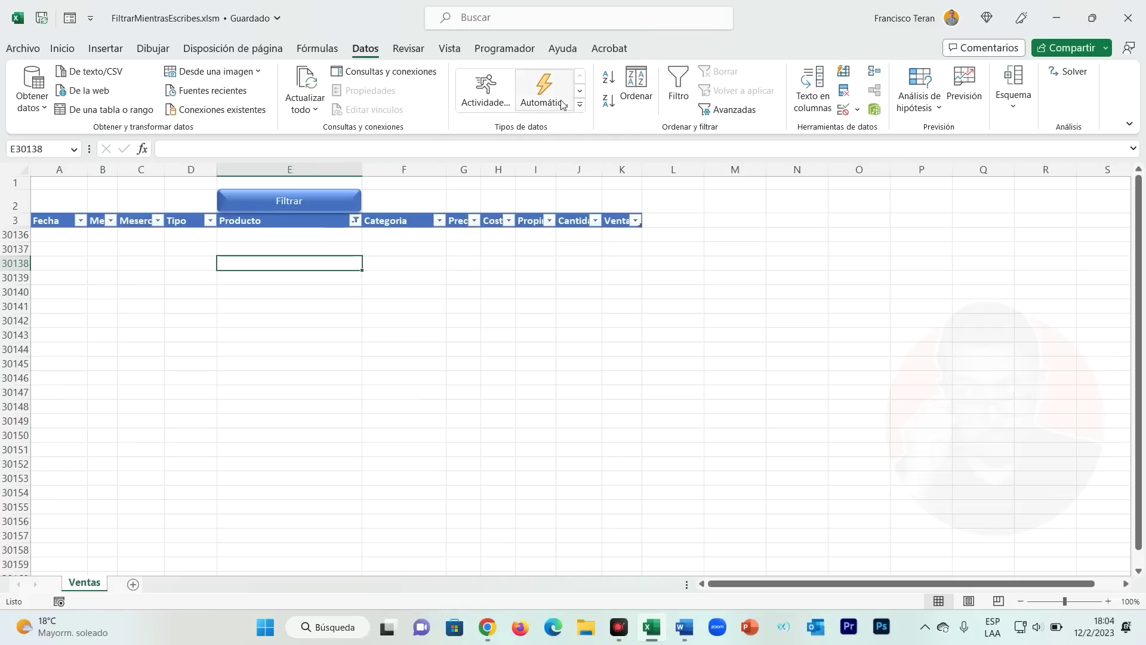
left_click(678, 86)
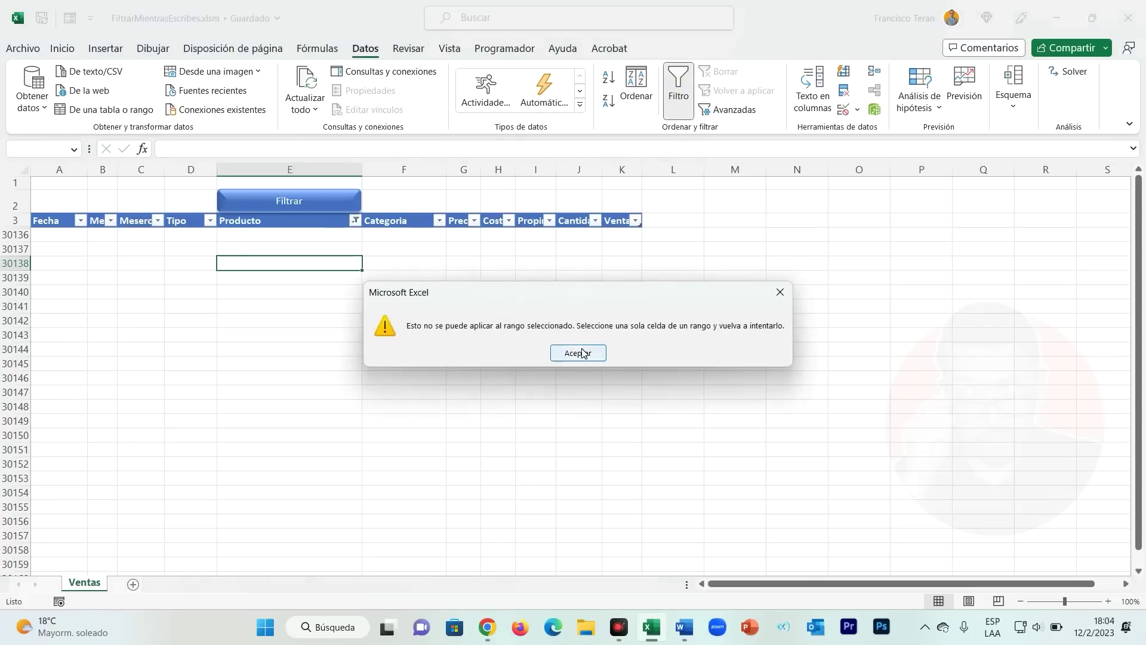
left_click(578, 353)
left_click(415, 222)
left_click(678, 89)
left_click(307, 337)
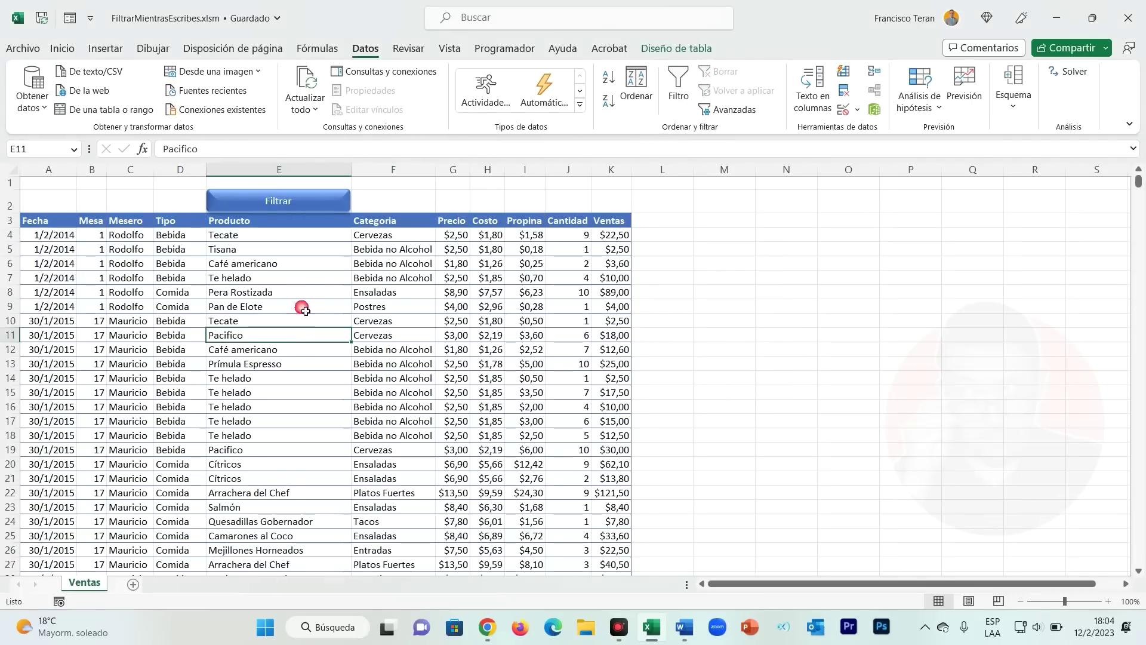
left_click(251, 239)
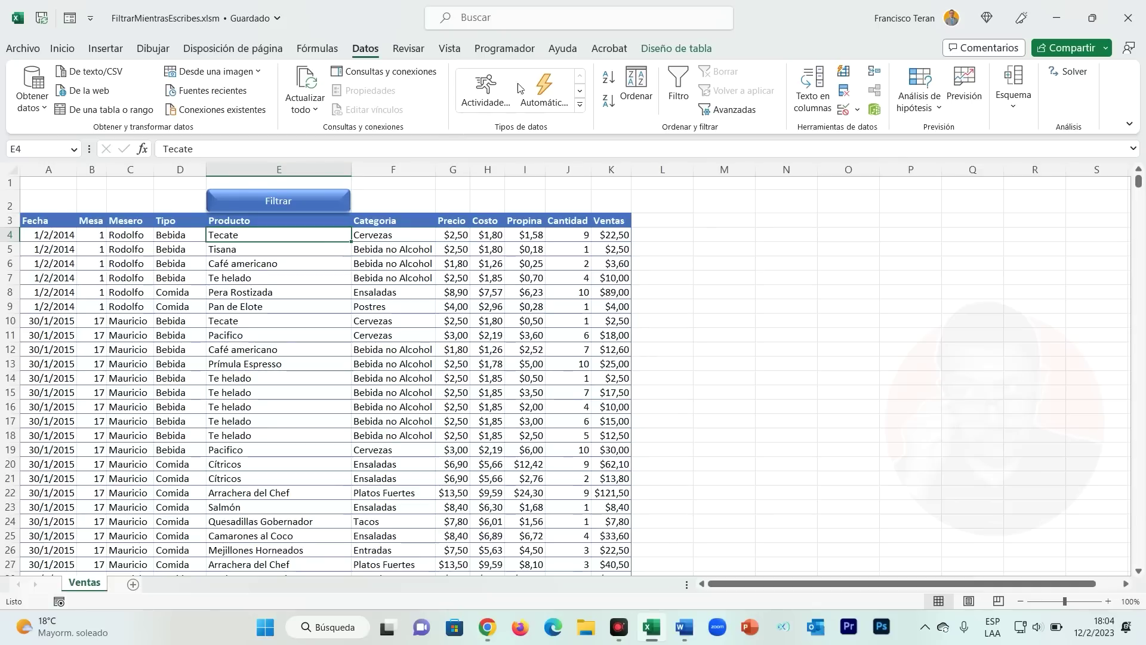
left_click(505, 52)
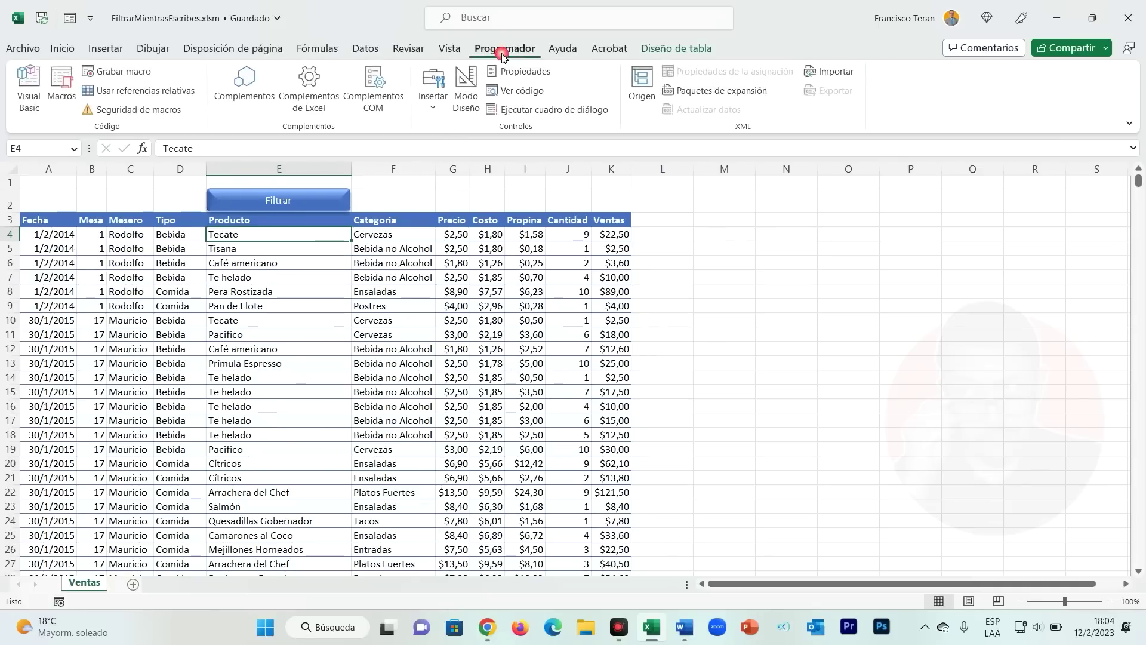
Step: Open the Visual Basic editor and select ValorFiltrado in the FiltrarPorProducto code
left_click(30, 87)
left_click_drag(509, 145, 442, 105)
left_click(472, 295)
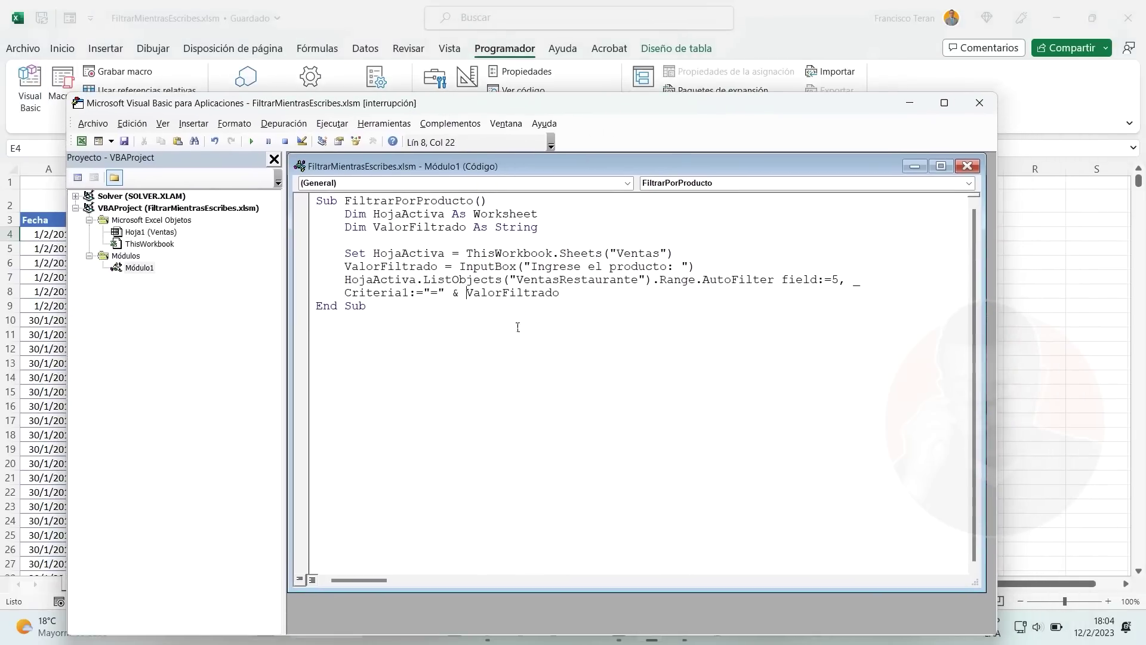
left_click_drag(561, 295, 465, 294)
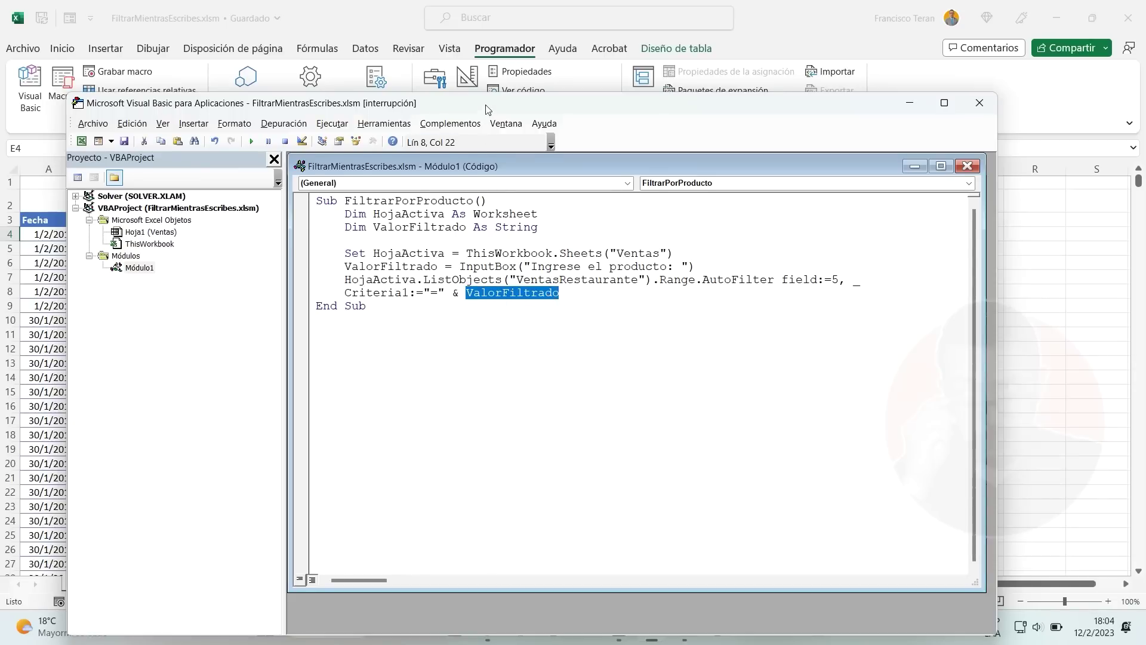
Step: Run the product filter with no value, then clear the table filter to show all rows
key("alt+F11")
left_click(332, 209)
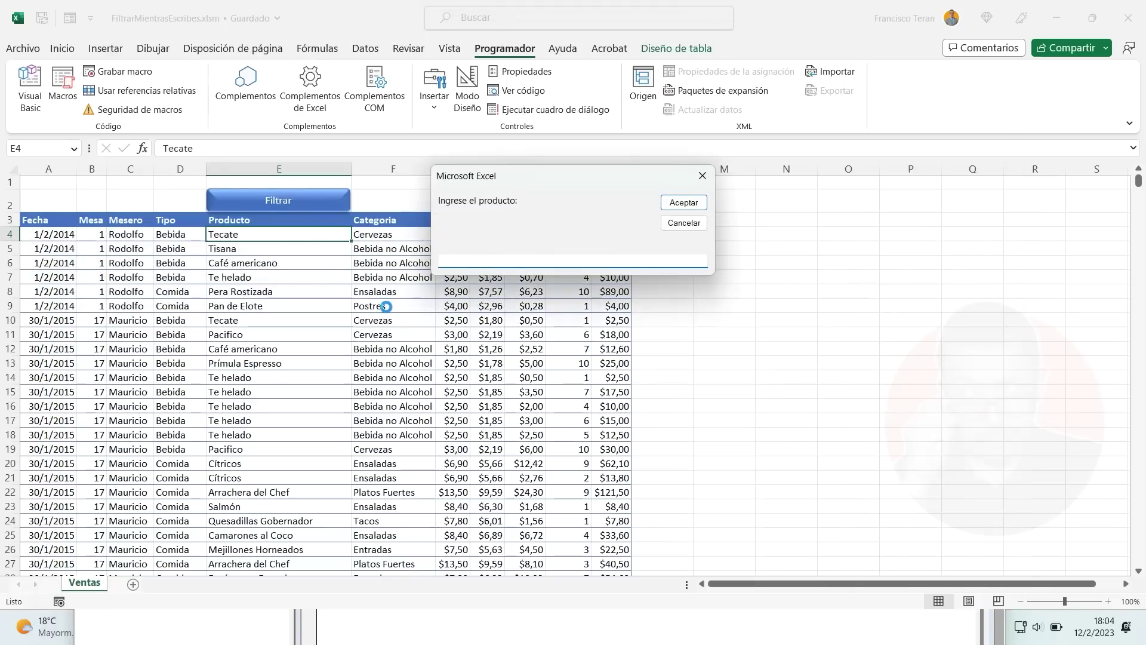
left_click(683, 224)
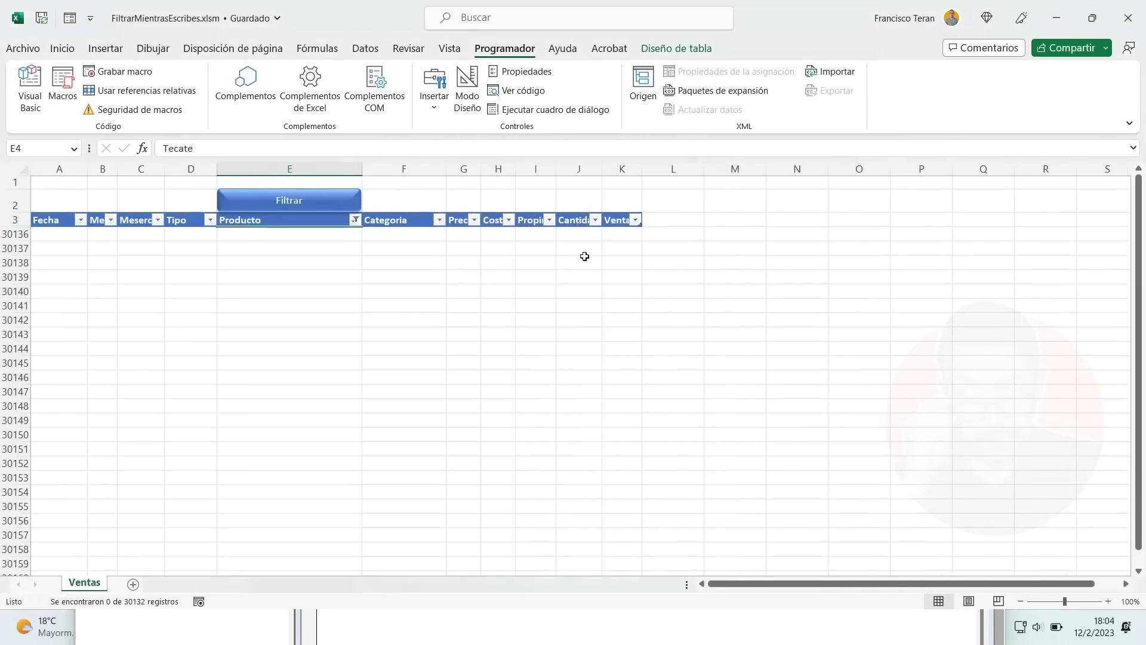
left_click(365, 48)
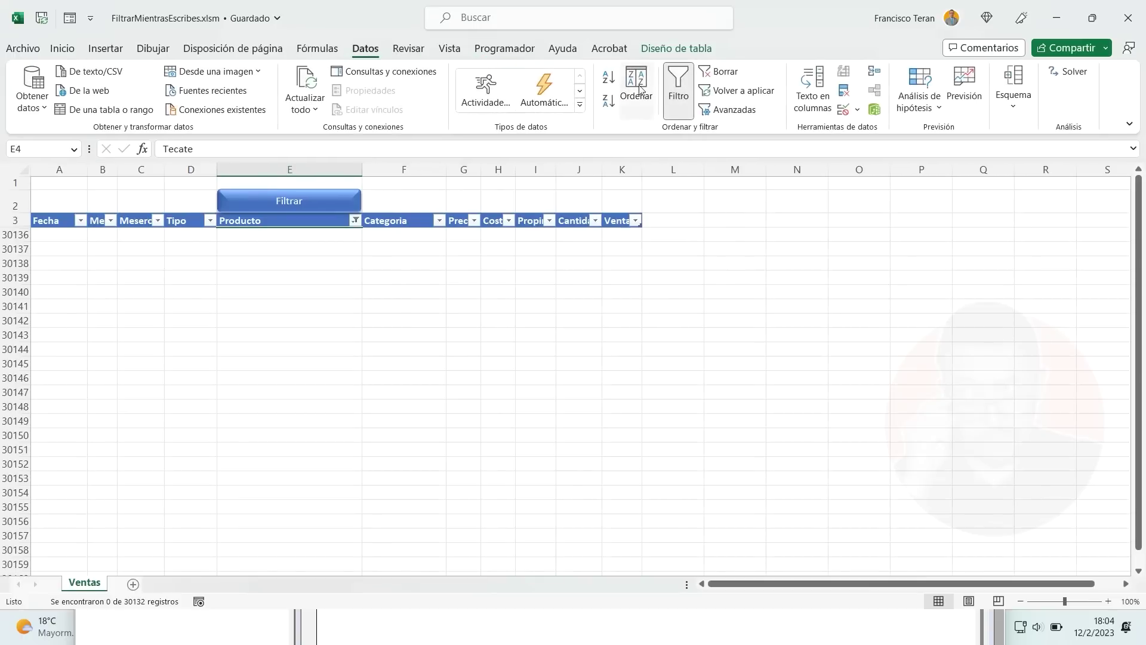
left_click(660, 109)
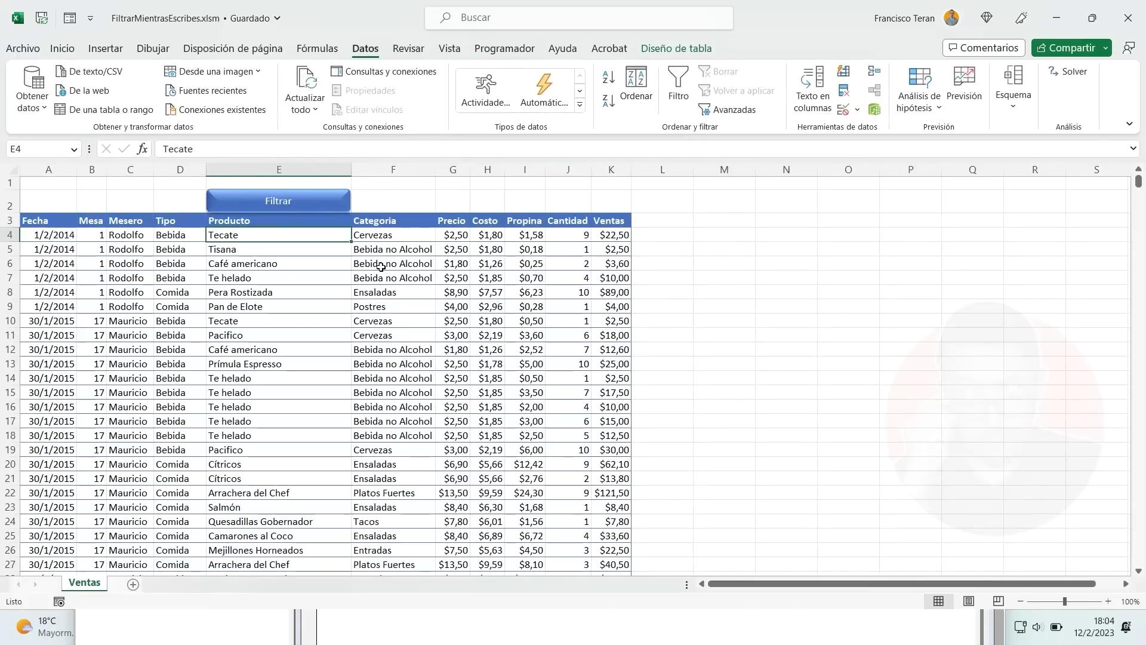
Step: Reopen FiltrarPorProducto's code in the Visual Basic editor from the Programador tab
left_click(105, 48)
left_click(64, 49)
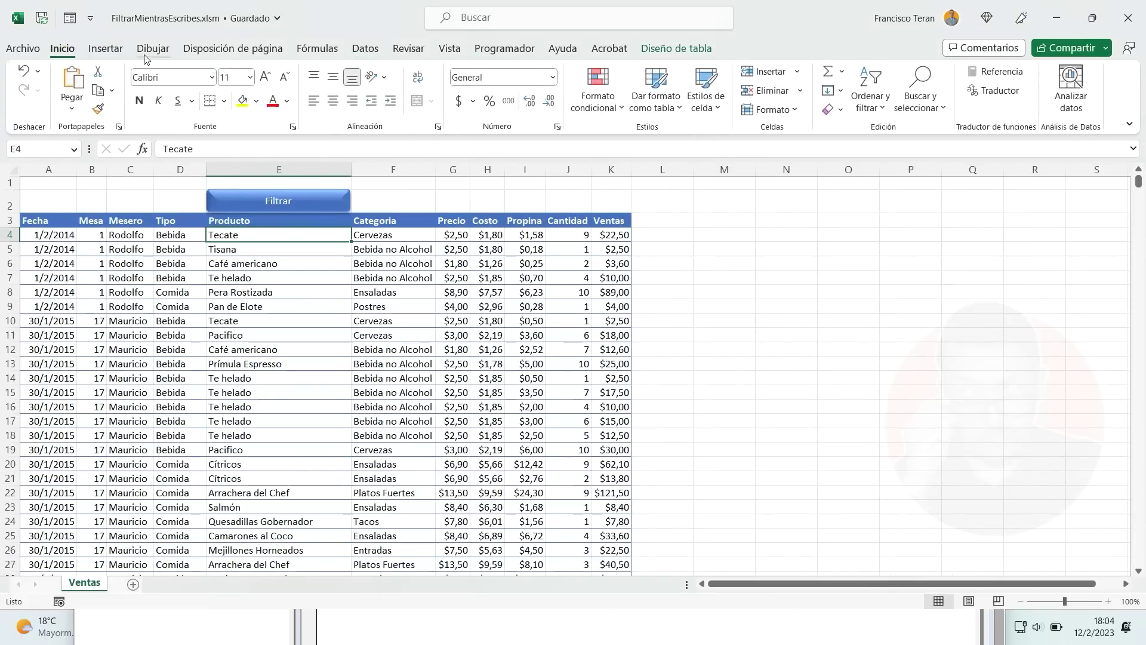
left_click(497, 49)
left_click(28, 90)
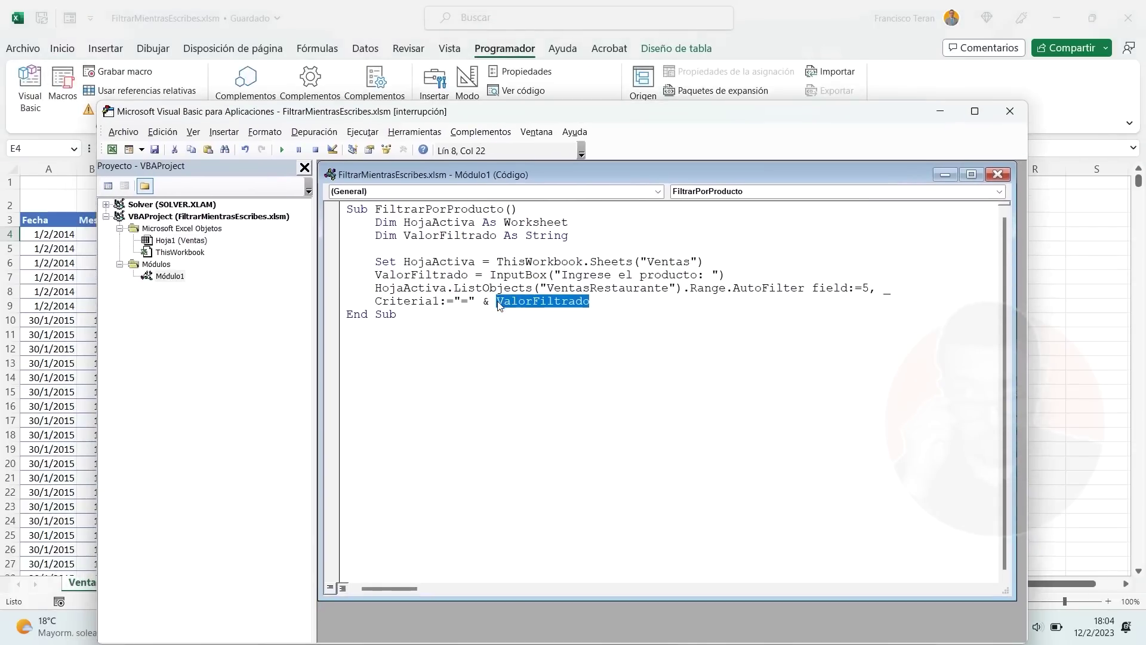
Step: Insert a leading "*" & before ValorFiltrado in the Criteria1 line
left_click(498, 305)
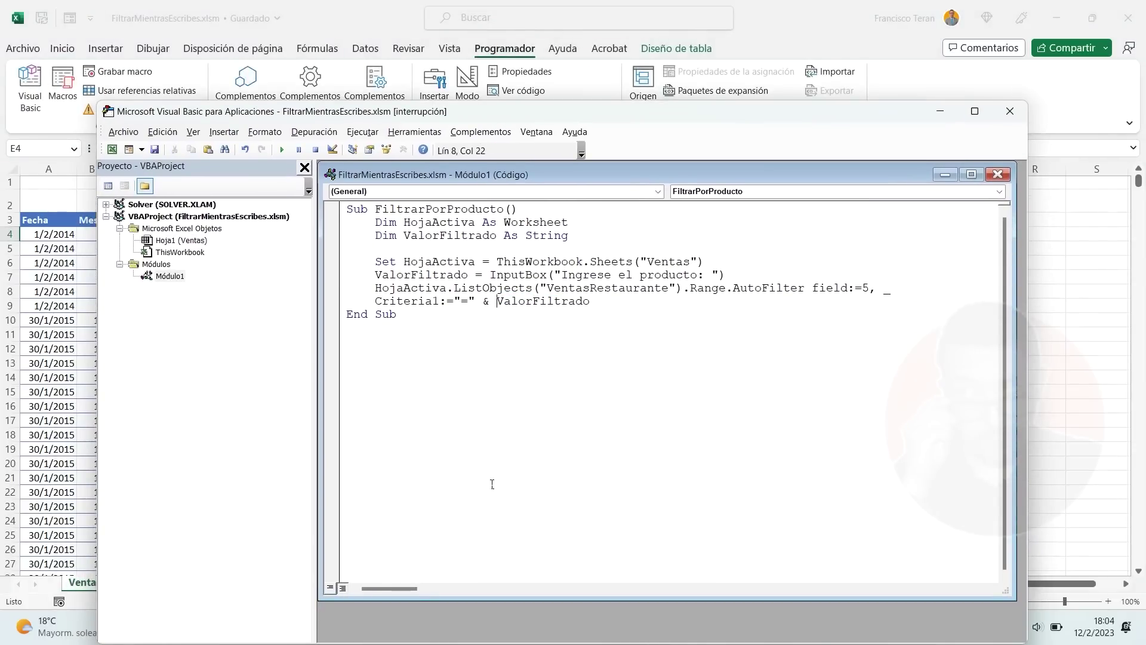
type("\"*\" &")
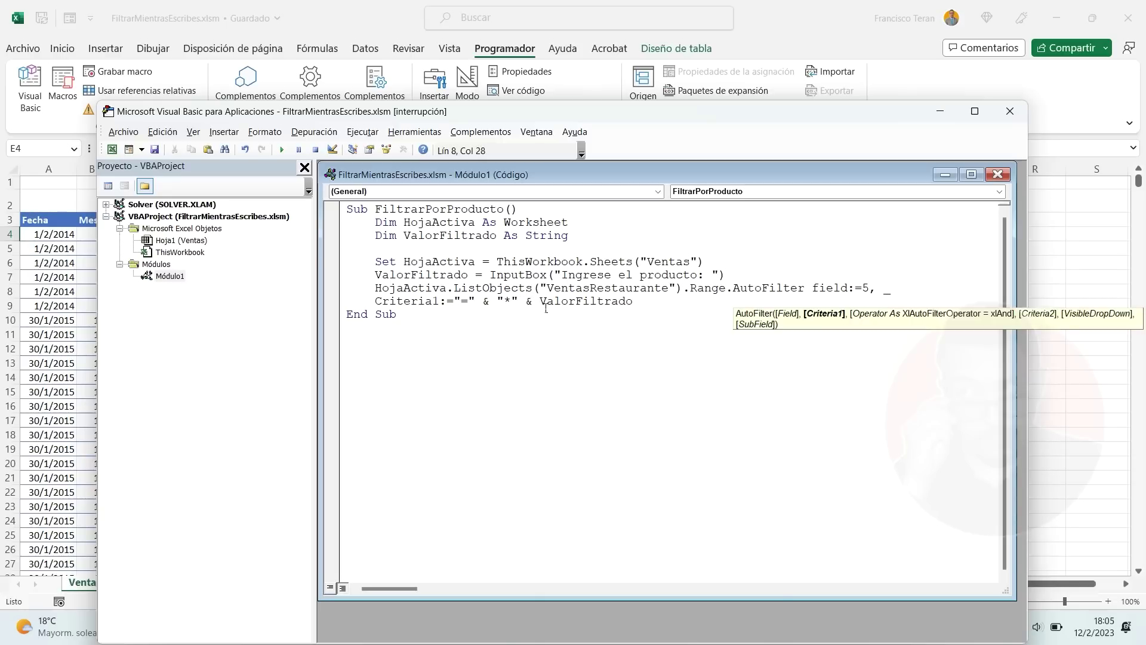
left_click_drag(541, 302, 633, 302)
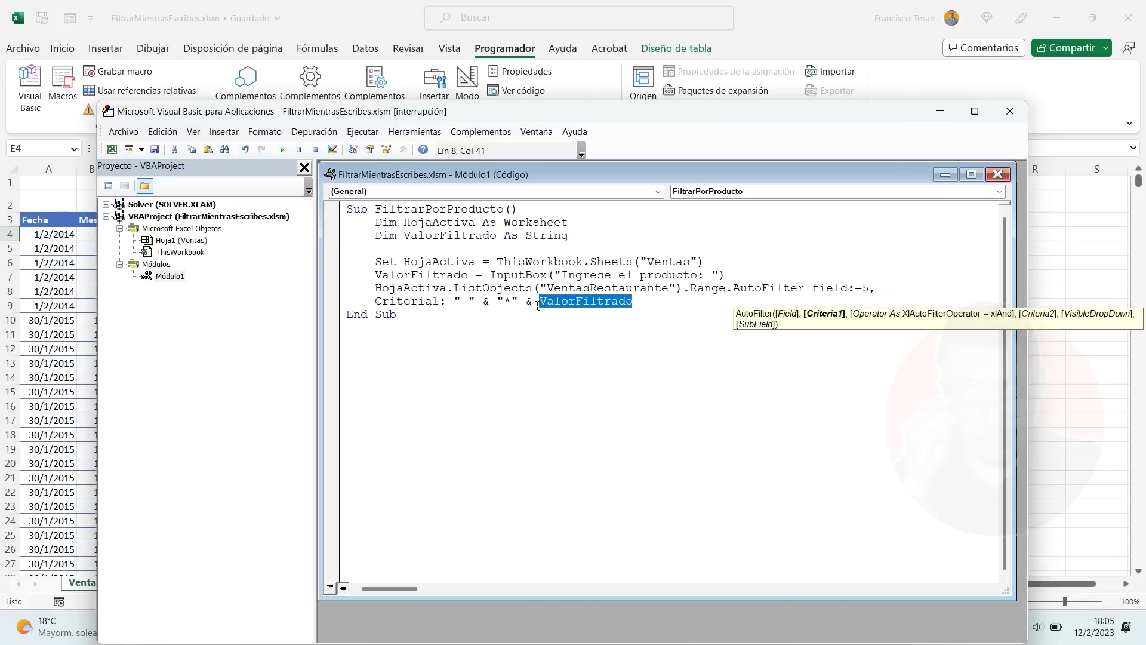
key("End")
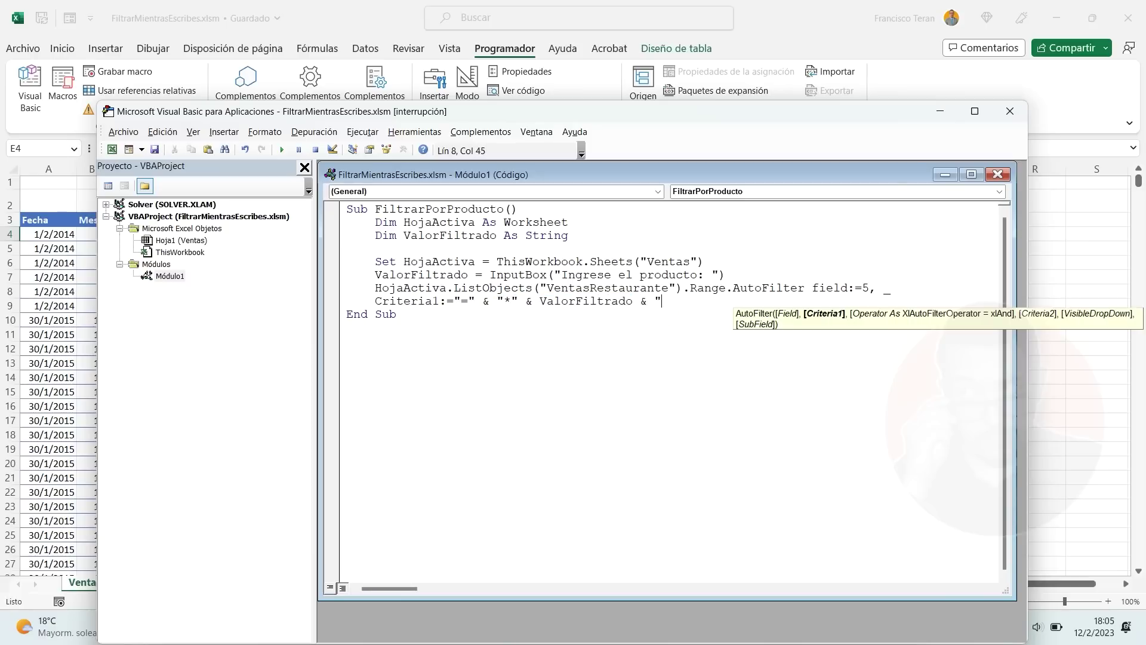
left_click(604, 406)
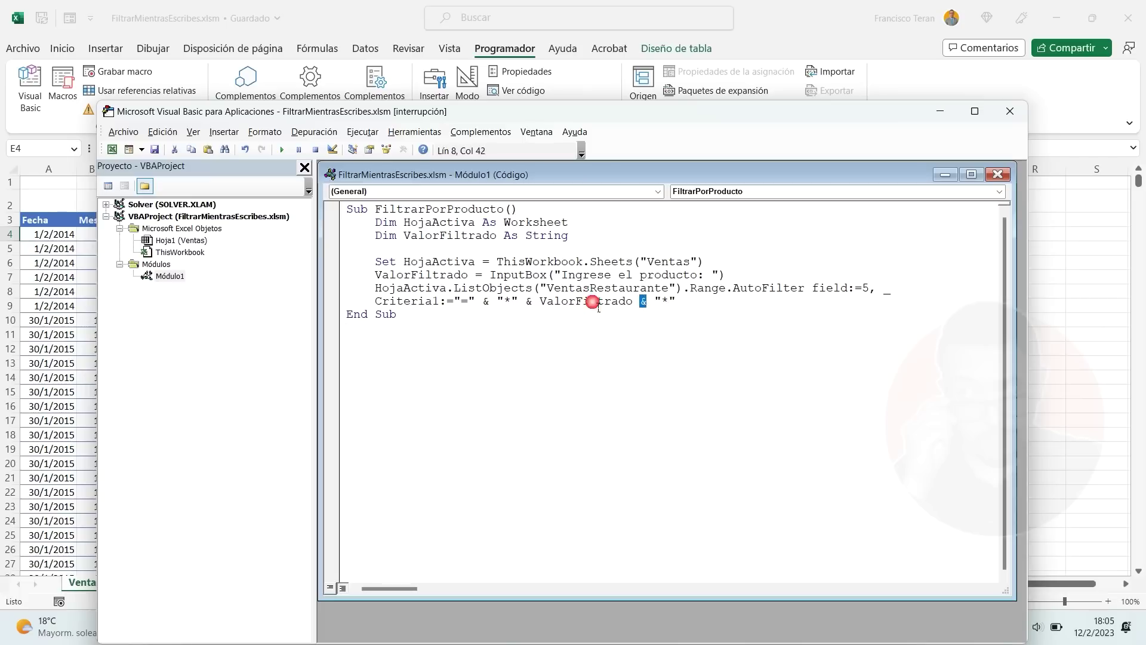
Step: Finish the criteria as "=" & "*" & ValorFiltrado & "*" and close the VBA editor
left_click_drag(540, 303, 626, 303)
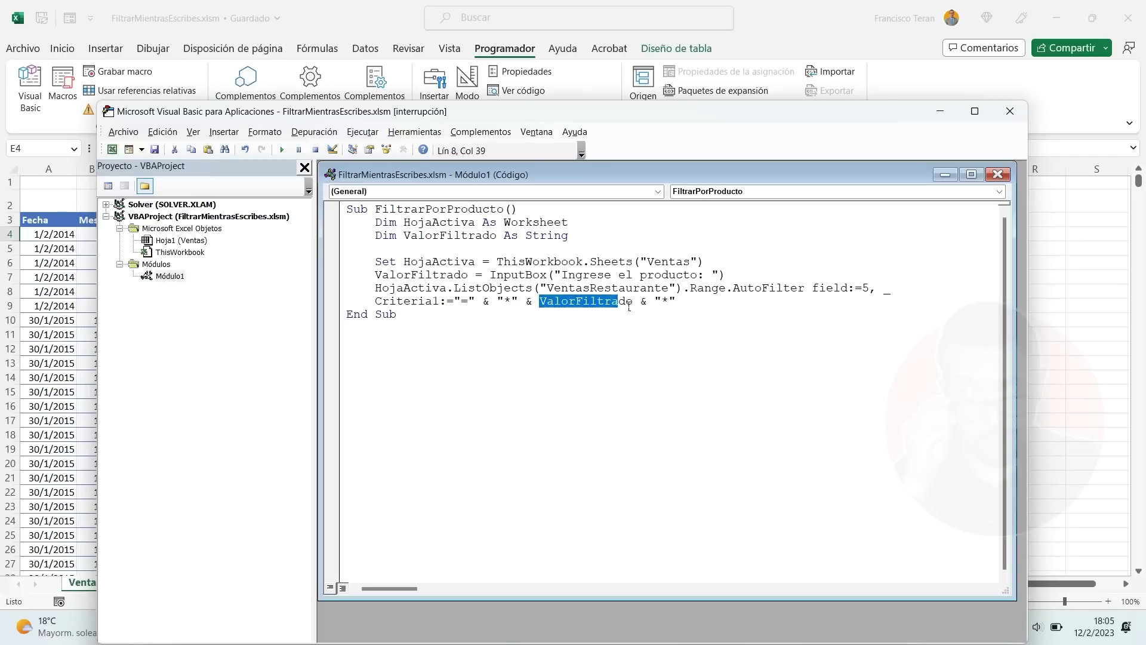
double_click(663, 301)
left_click(519, 302)
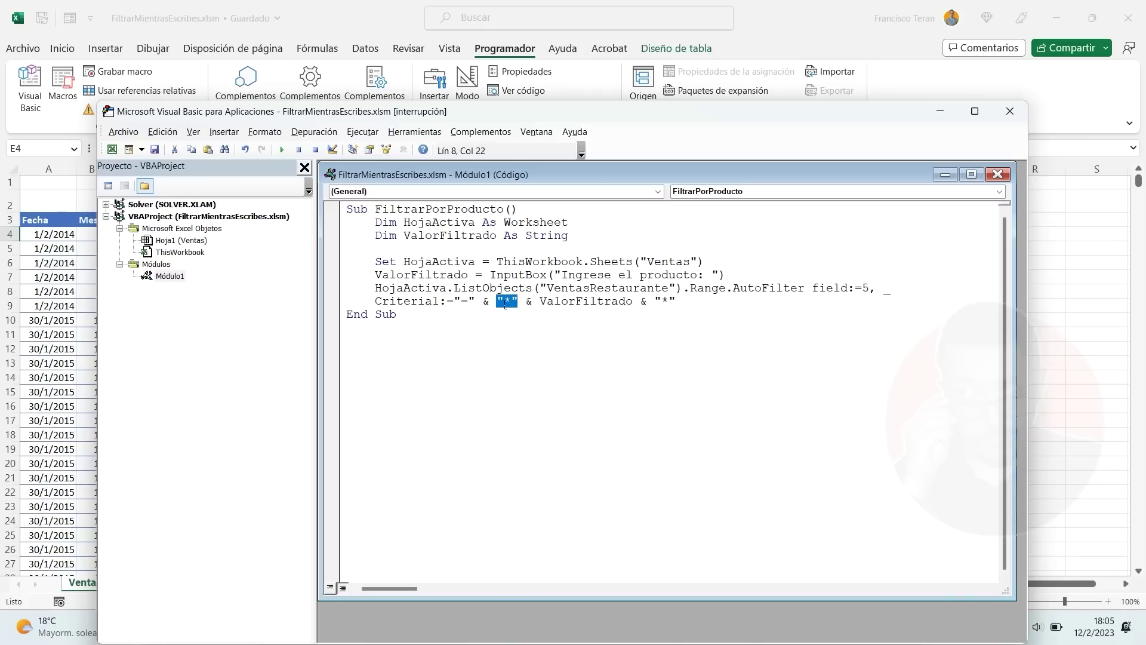
left_click(574, 306)
left_click_drag(637, 306, 538, 306)
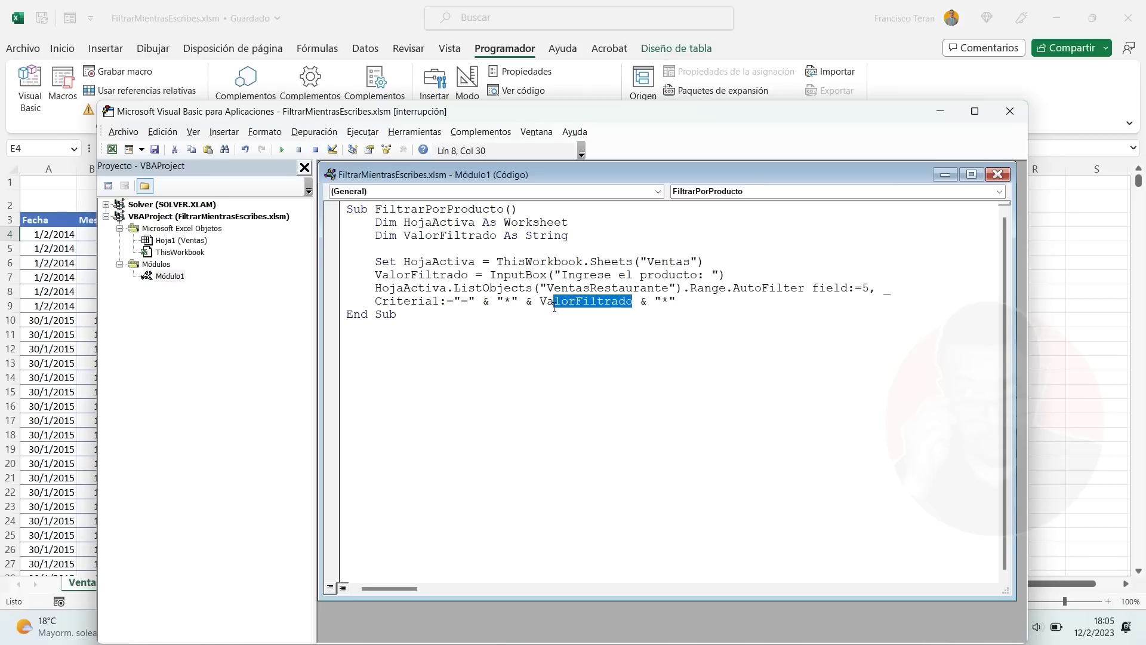
double_click(525, 306)
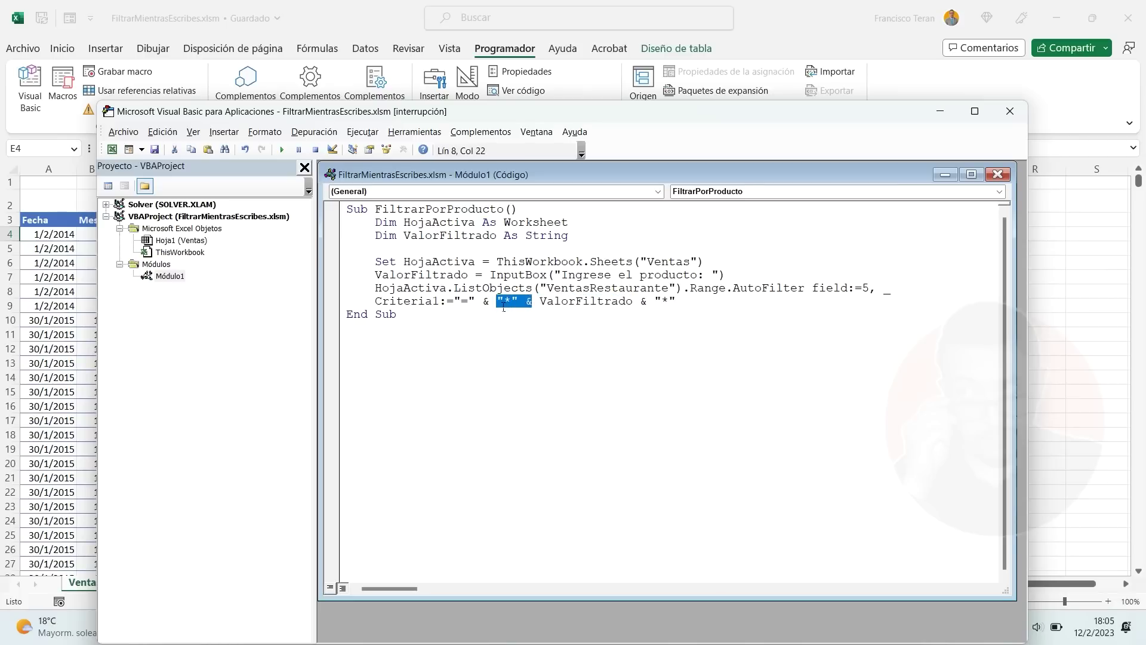
left_click_drag(655, 306, 675, 305)
left_click(1010, 111)
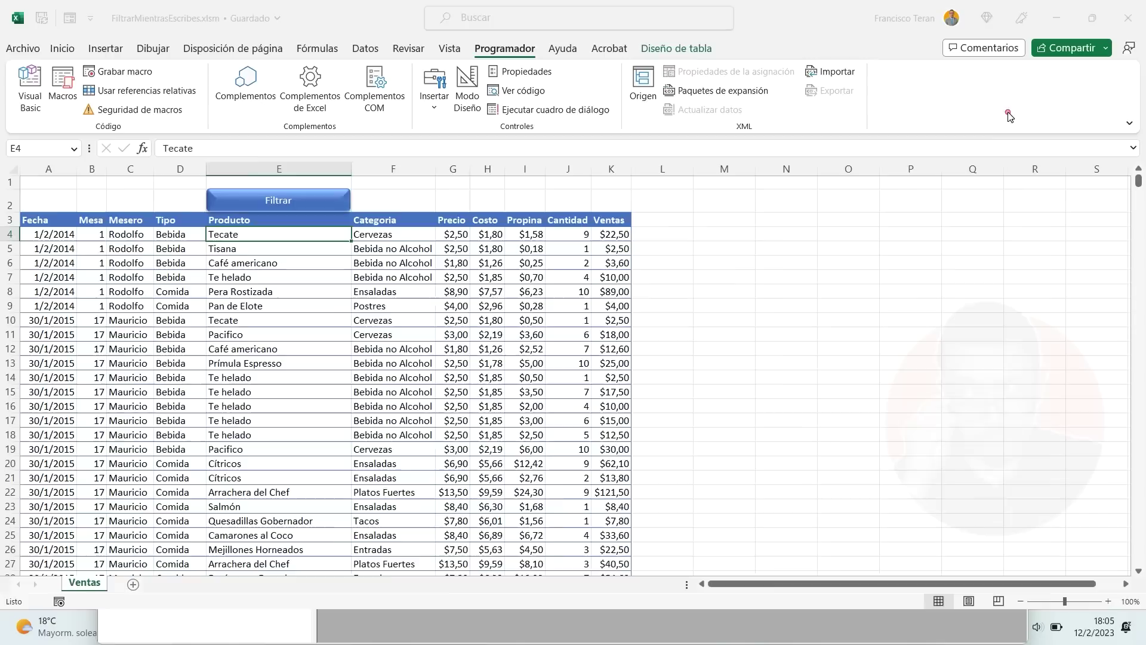
Step: Search products for 'he' to show 912 of 30132 Te helado records, then scroll through them
left_click_drag(454, 320, 457, 302)
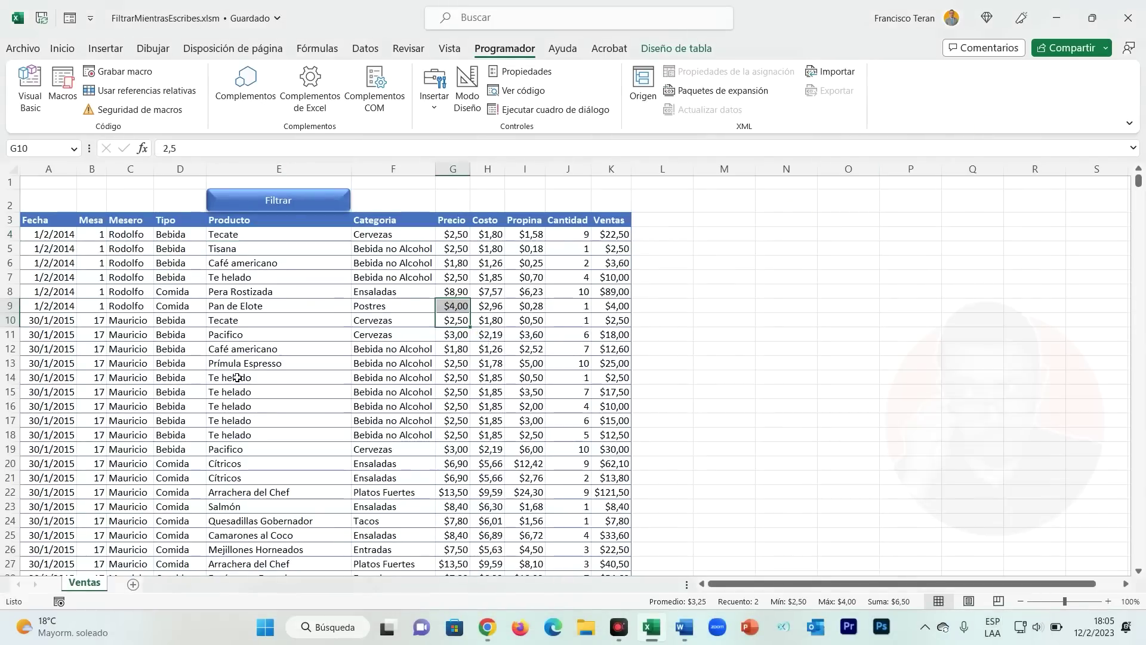
type("helado")
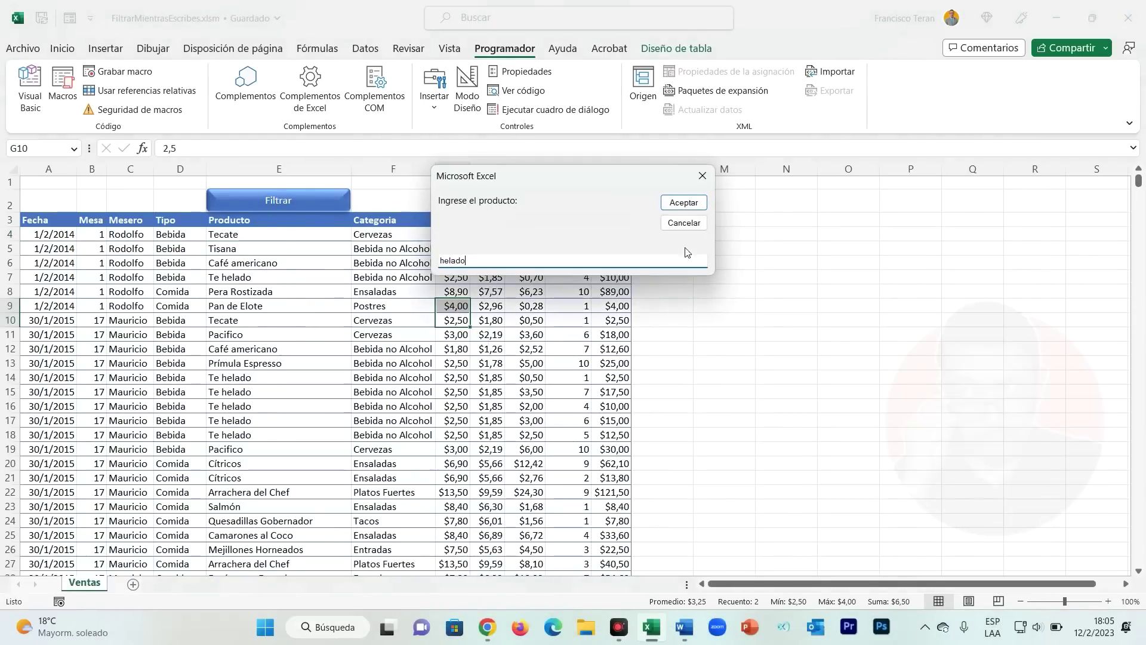
left_click(684, 203)
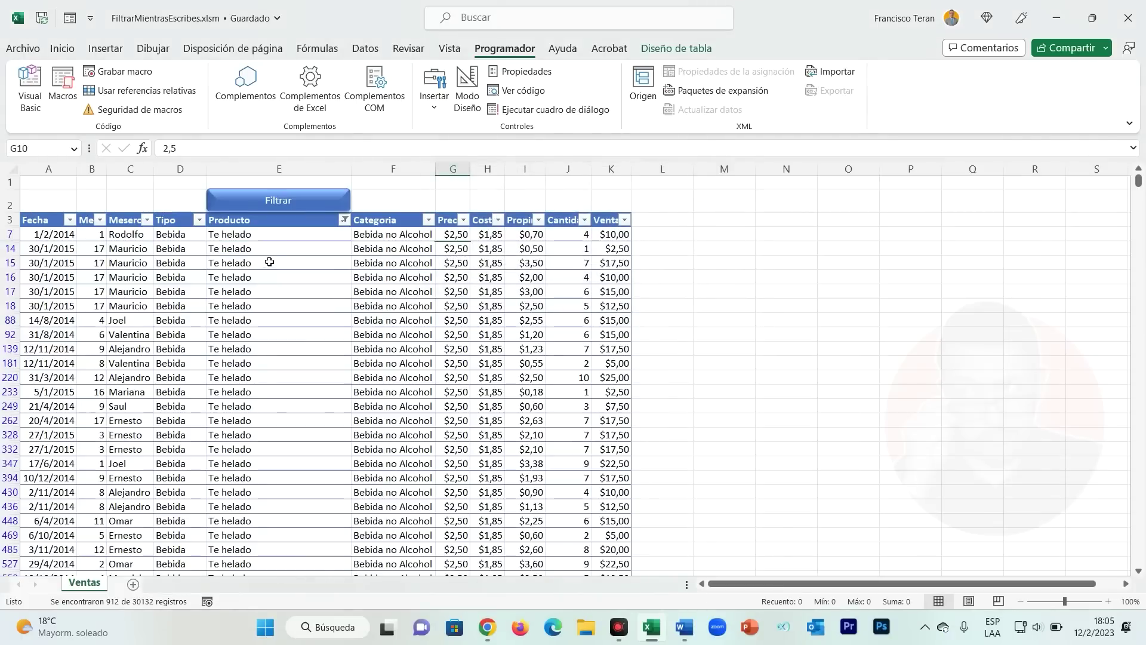
scroll(233, 236, "down", 1)
scroll(239, 250, "down", 4)
scroll(244, 269, "down", 8)
scroll(253, 286, "down", 8)
scroll(248, 286, "down", 5)
scroll(250, 286, "down", 8)
scroll(418, 296, "down", 7)
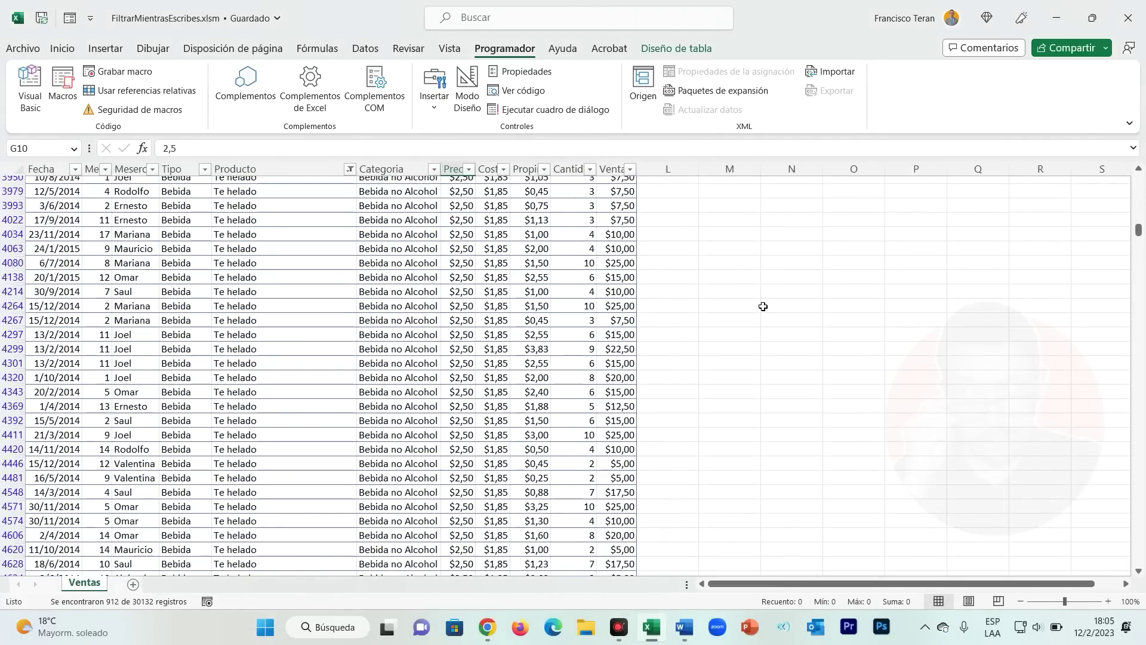
left_click_drag(1138, 233, 1139, 179)
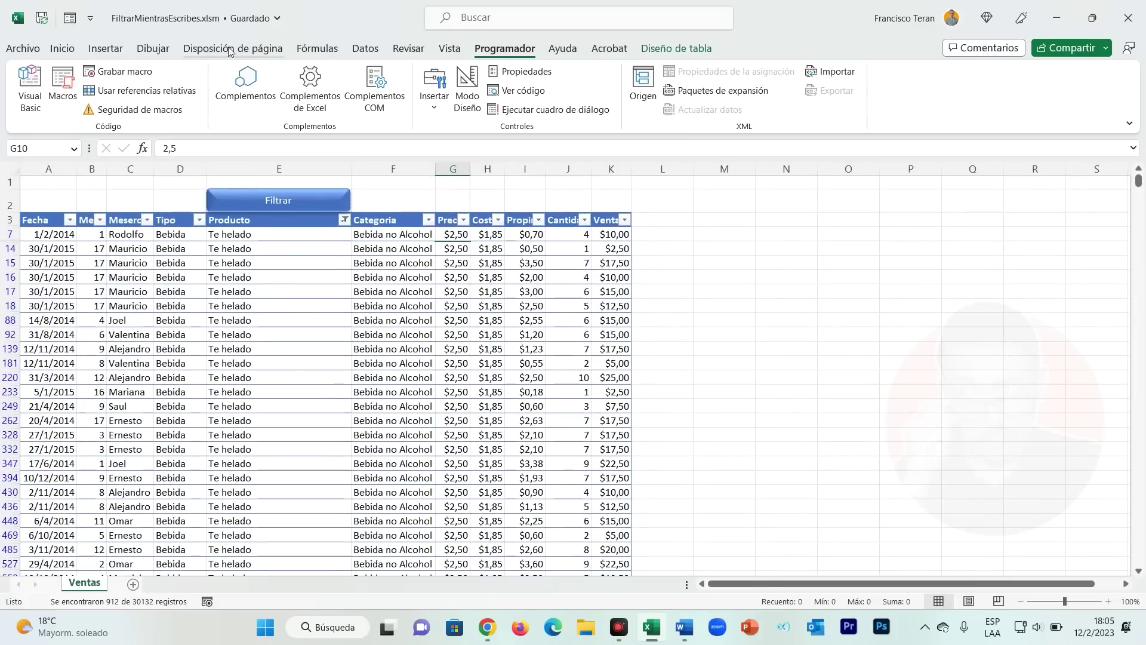
Step: Clear the table filter so all Ventas rows show again
left_click(366, 49)
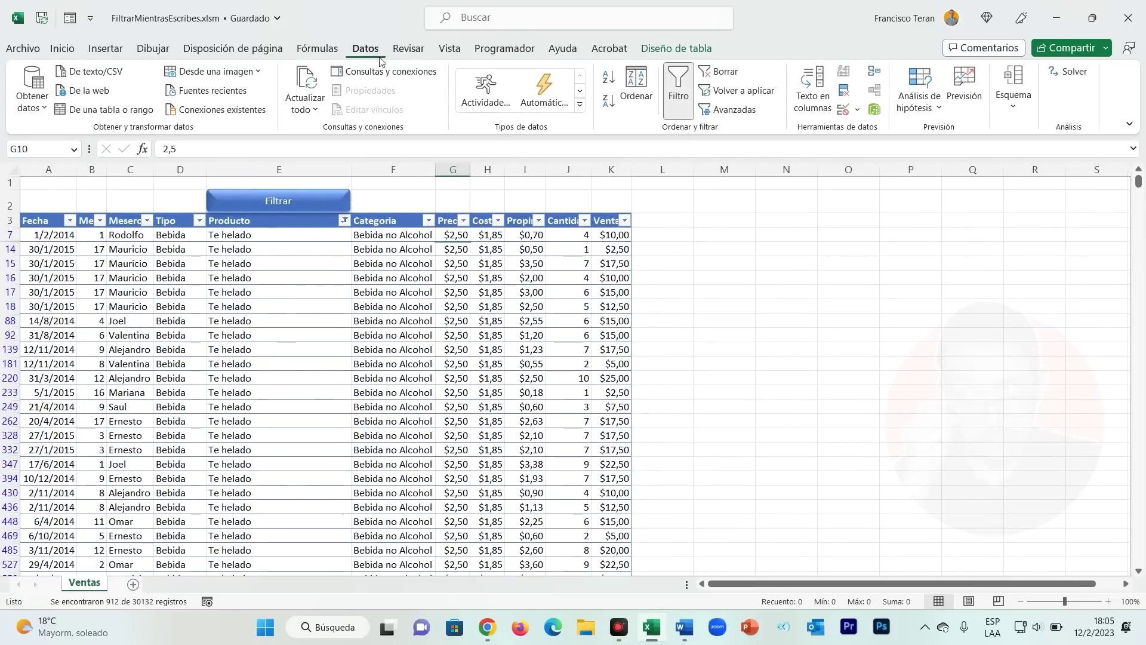
left_click(678, 90)
left_click(281, 322)
left_click(375, 309)
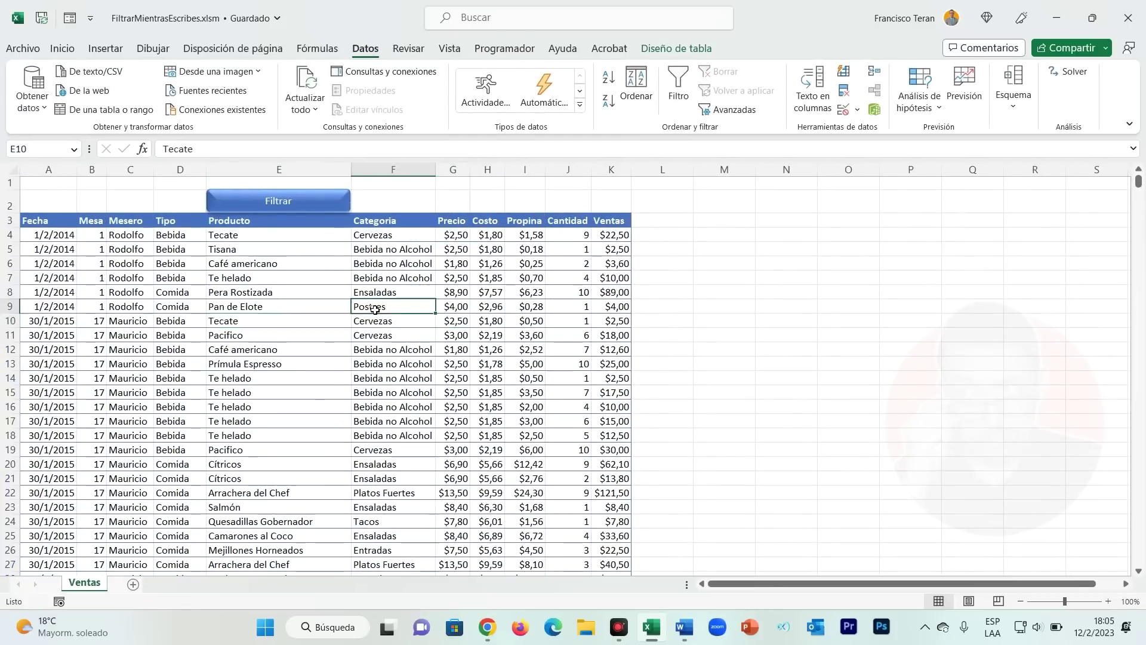
left_click(402, 278)
left_click(394, 203)
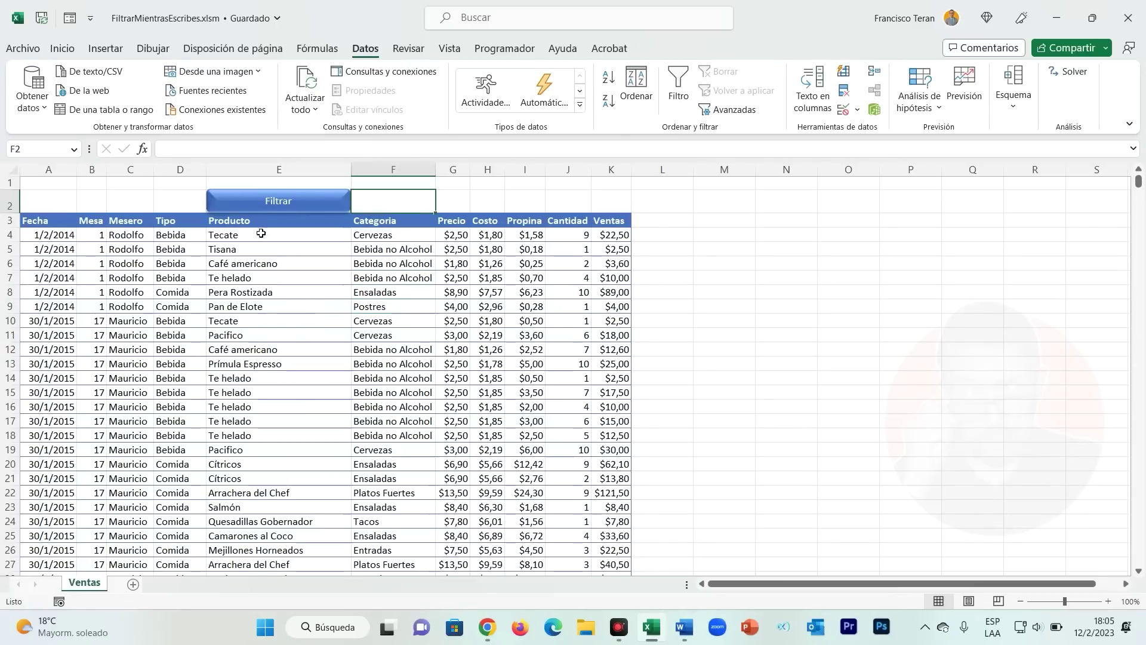
Step: Copy the Filtrar button to make a second one above the Categoria column
right_click(305, 202)
left_click(305, 202)
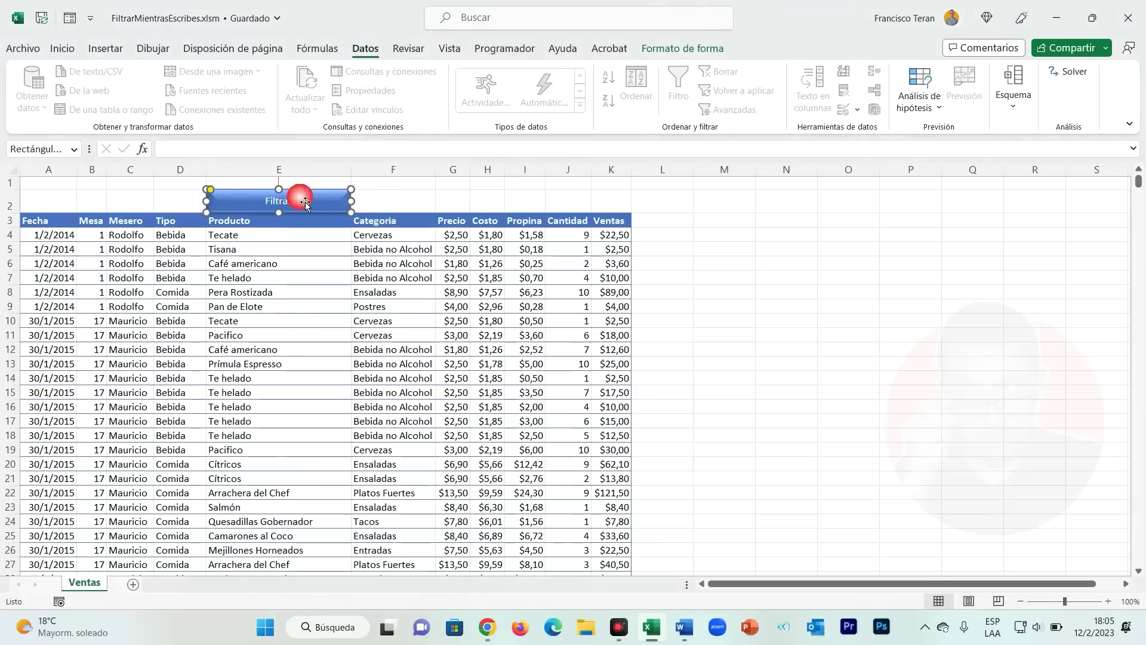
left_click_drag(367, 204, 440, 210)
left_click(453, 202)
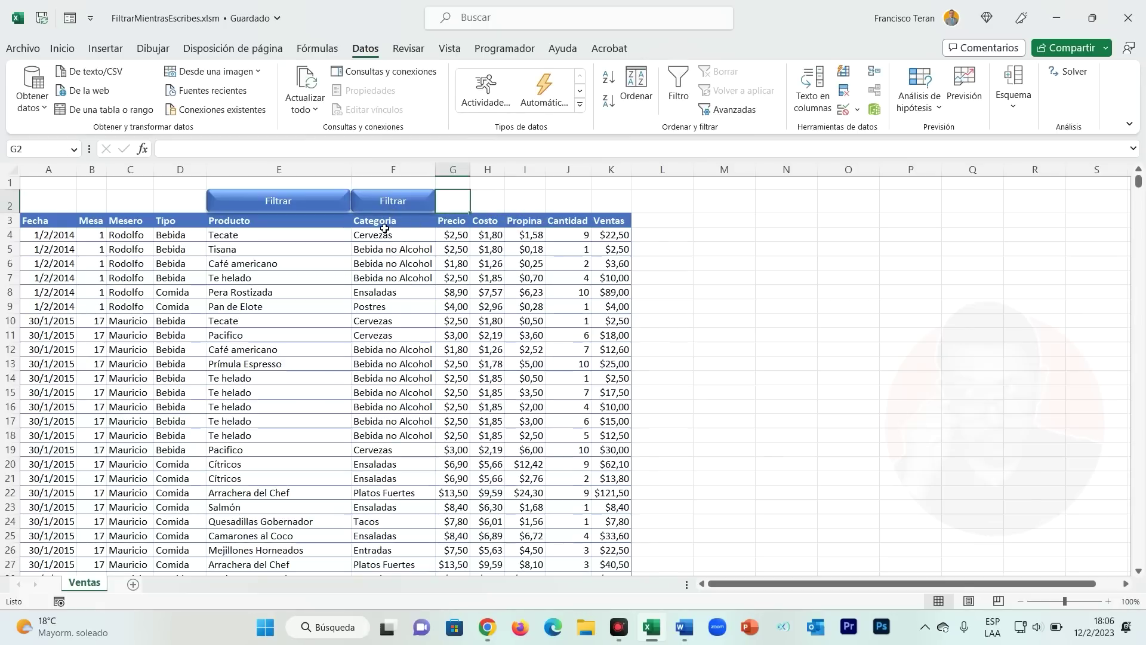
left_click_drag(384, 228, 382, 493)
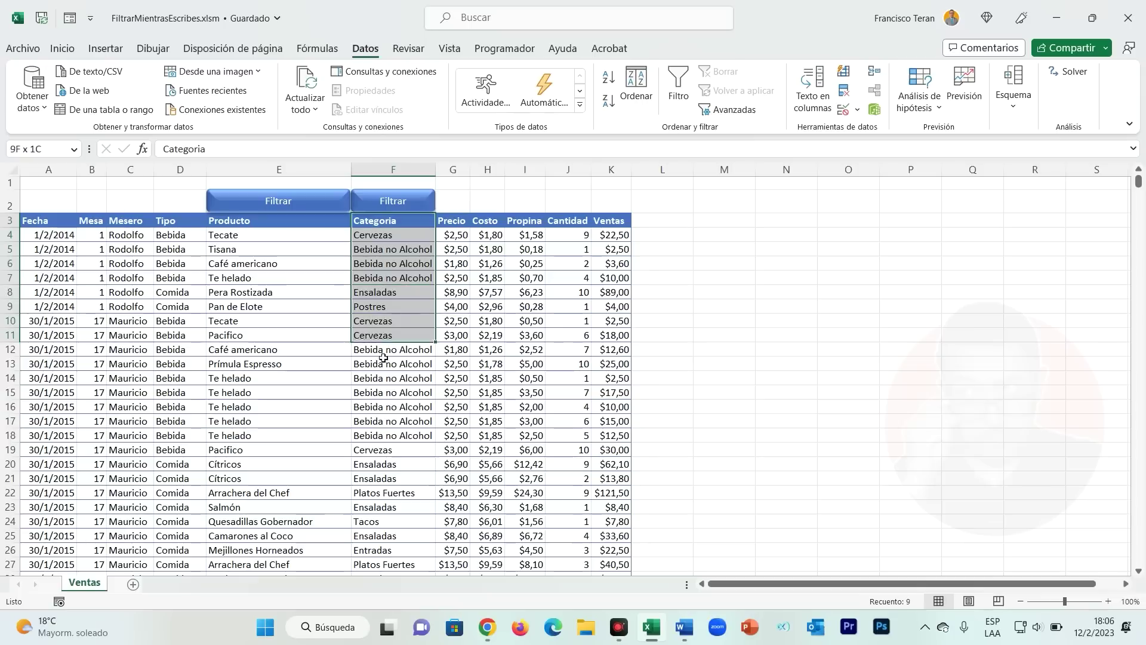
left_click(394, 292)
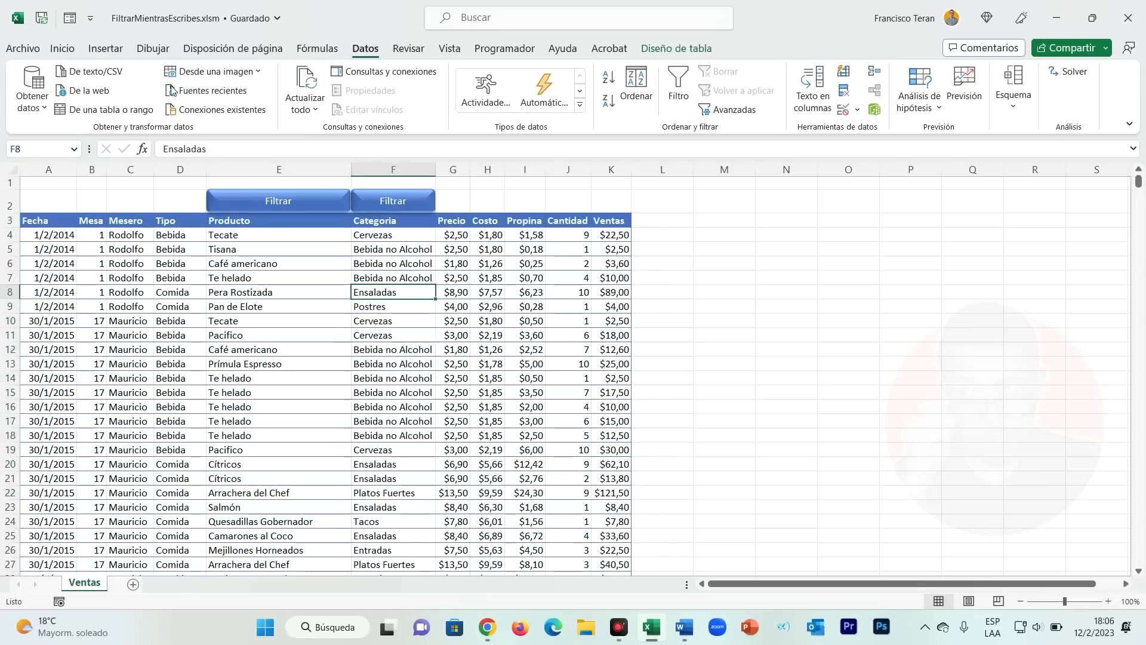
left_click(501, 48)
Step: Copy the FiltrarPorProducto code and add Módulo2 via Módulo1's Insertar > Módulo
left_click(30, 89)
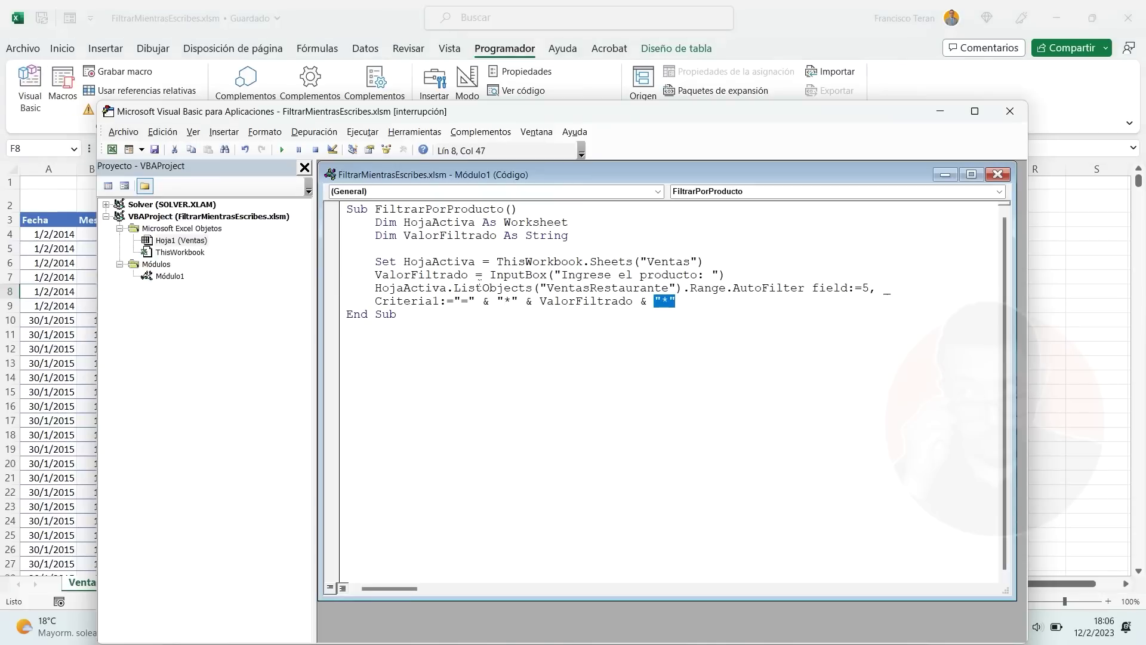
left_click_drag(447, 326, 335, 240)
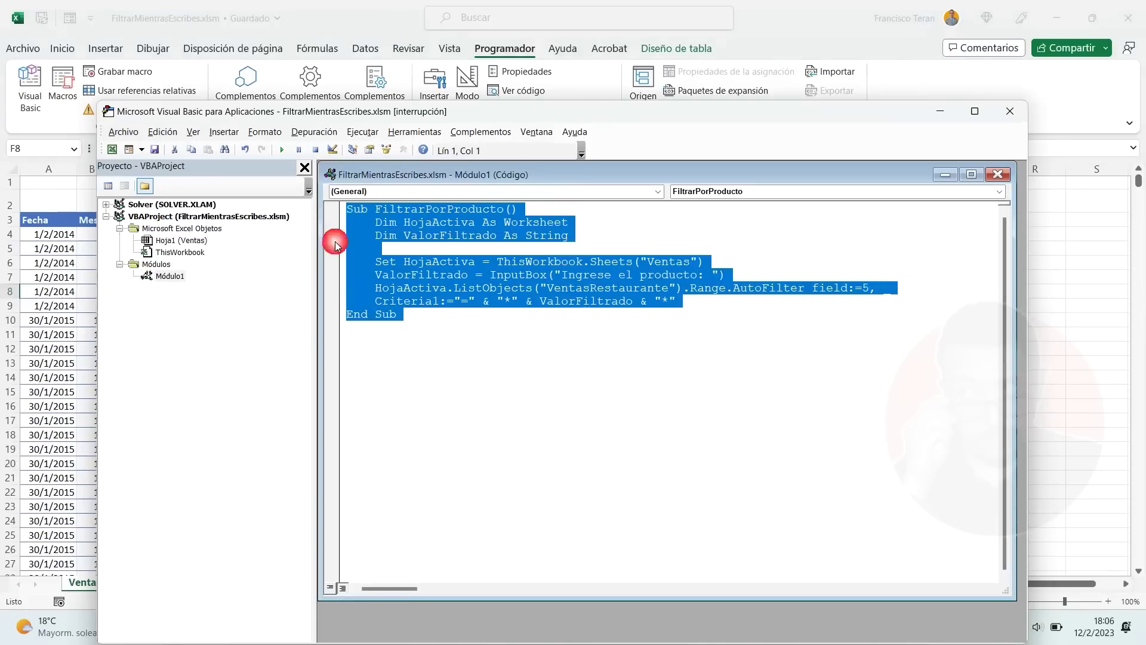
left_click(170, 276)
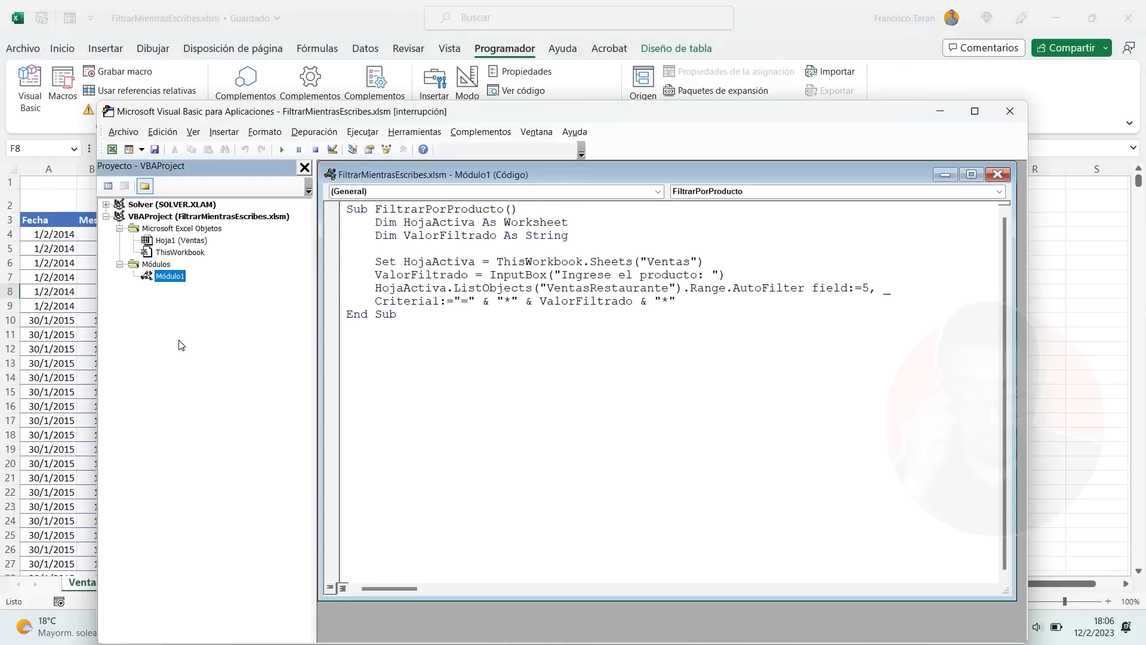
right_click(159, 311)
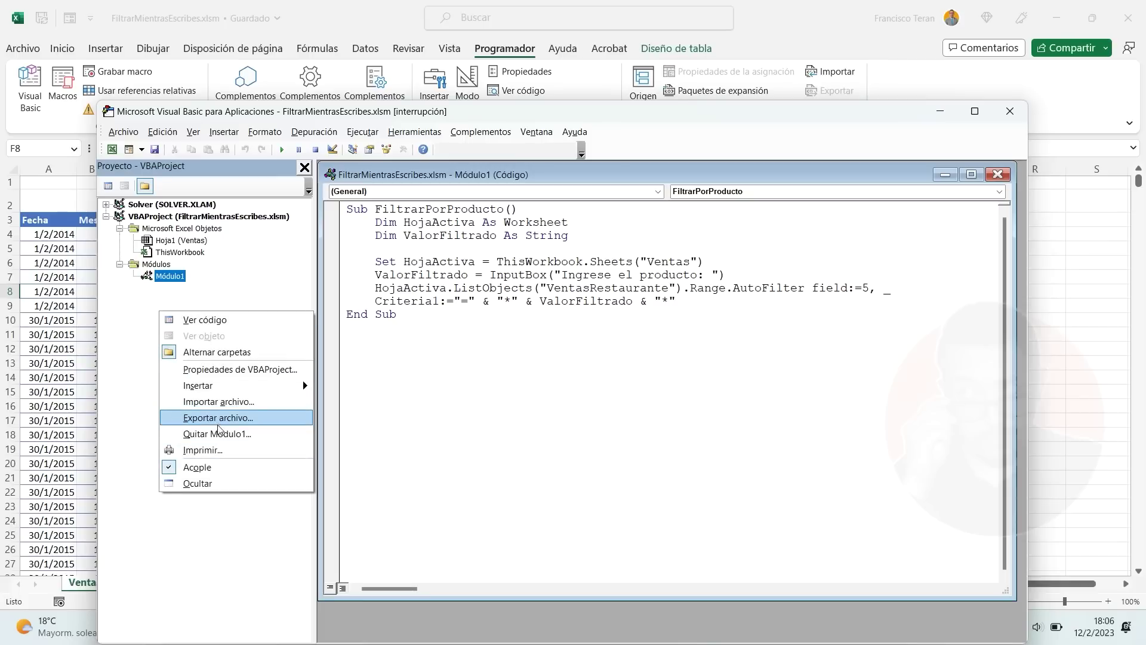
mouse_move(235, 385)
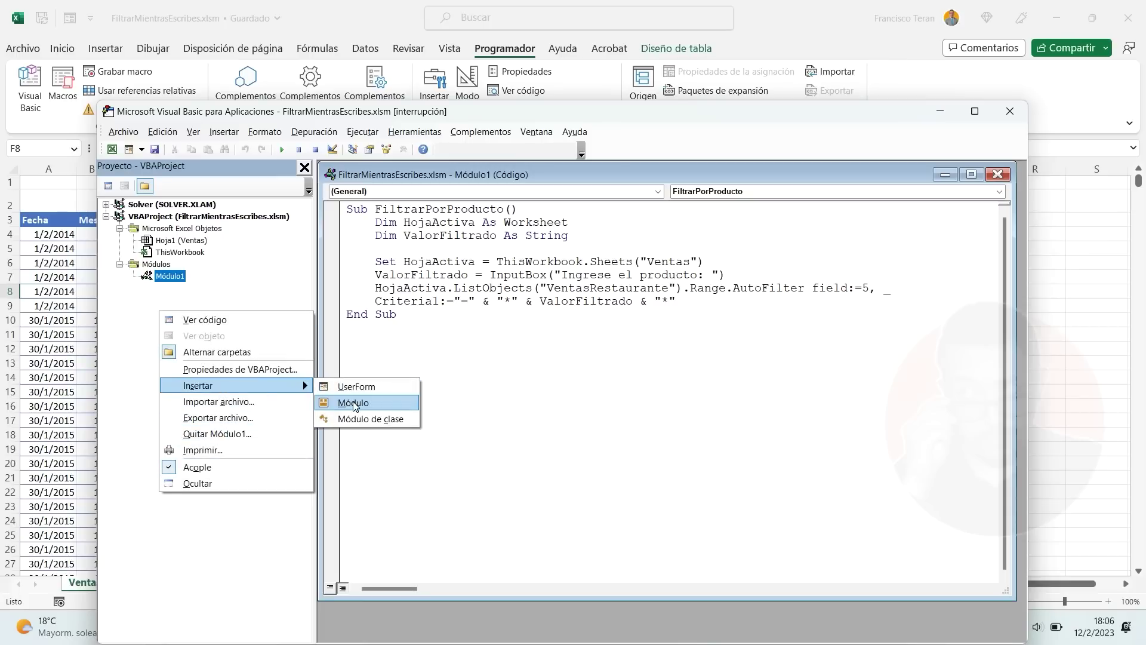
left_click(353, 404)
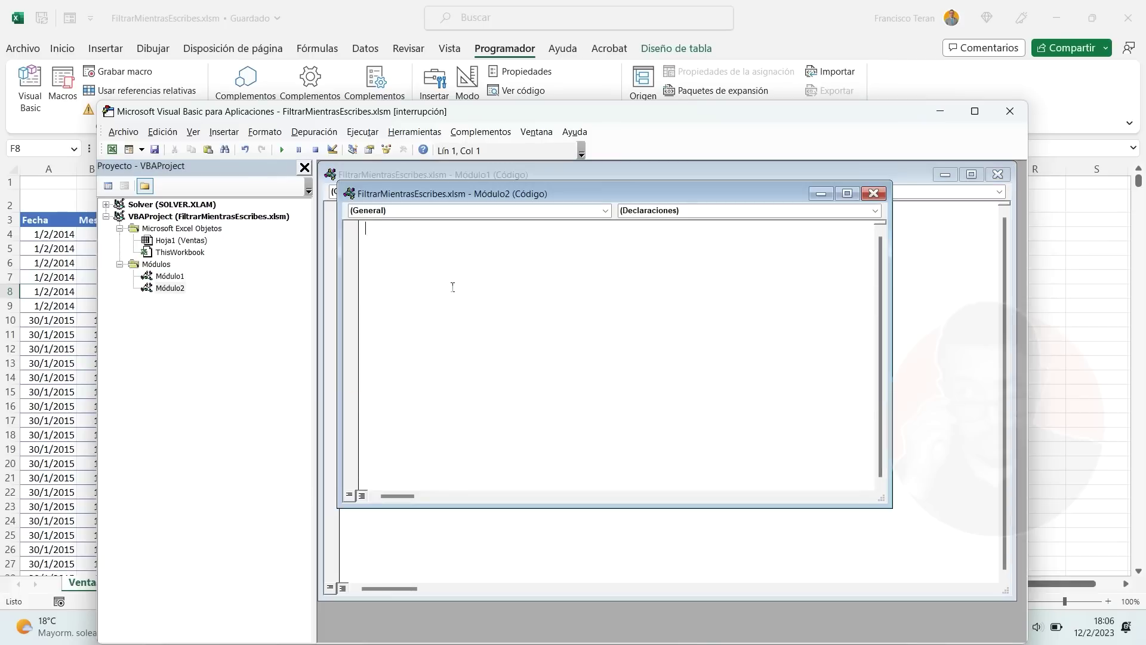
Step: Paste the macro into Módulo2, rename it FiltrarPorCategoria and change field:=5 to field:=6
key("ctrl+v")
left_click_drag(523, 228, 458, 228)
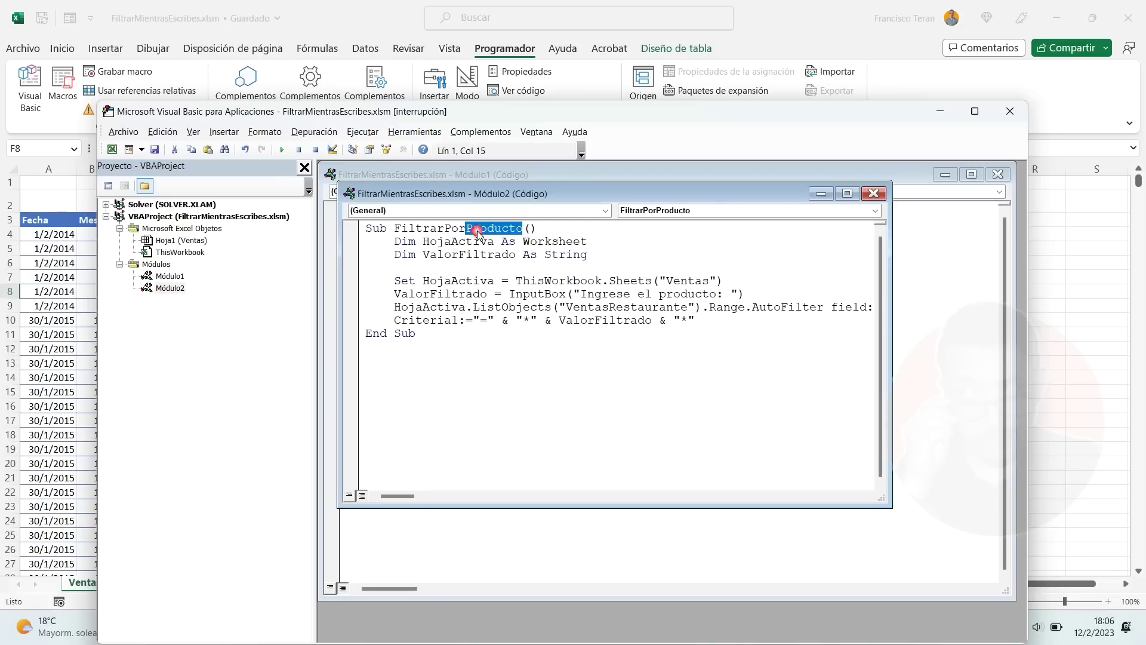
type("Categoria")
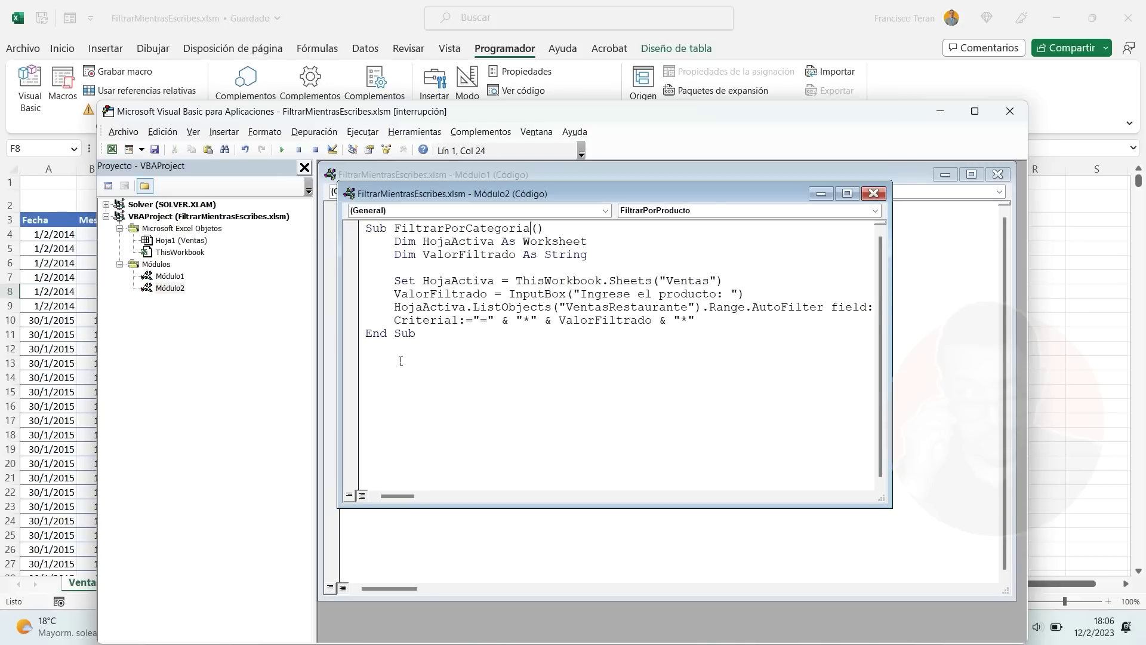
left_click_drag(587, 254, 445, 257)
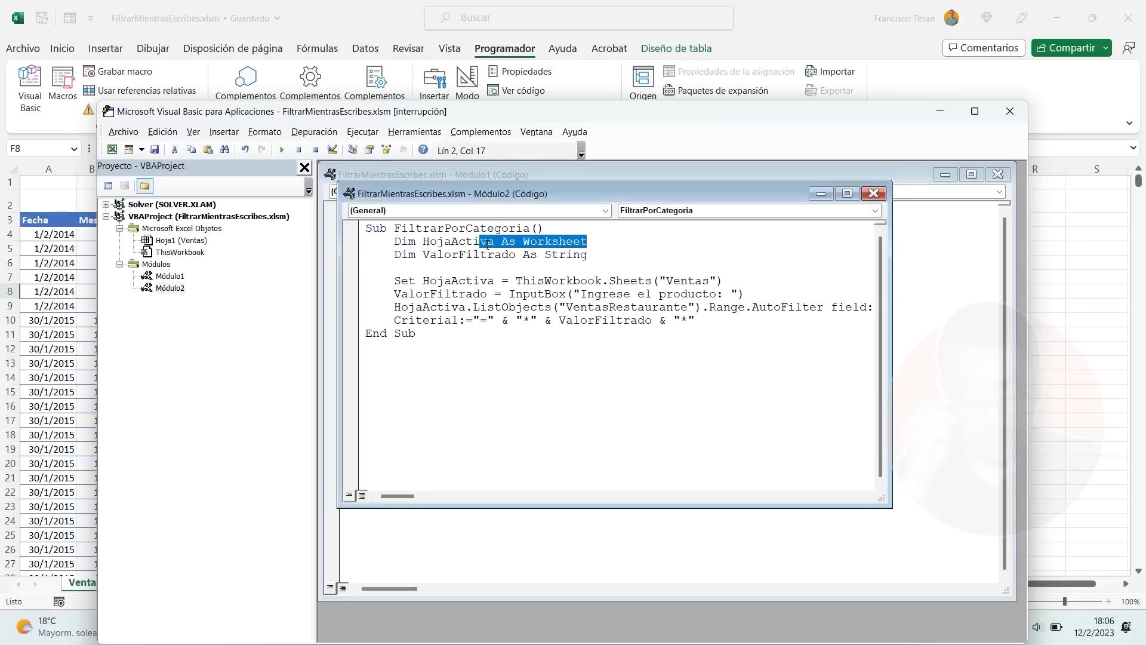
left_click(518, 283)
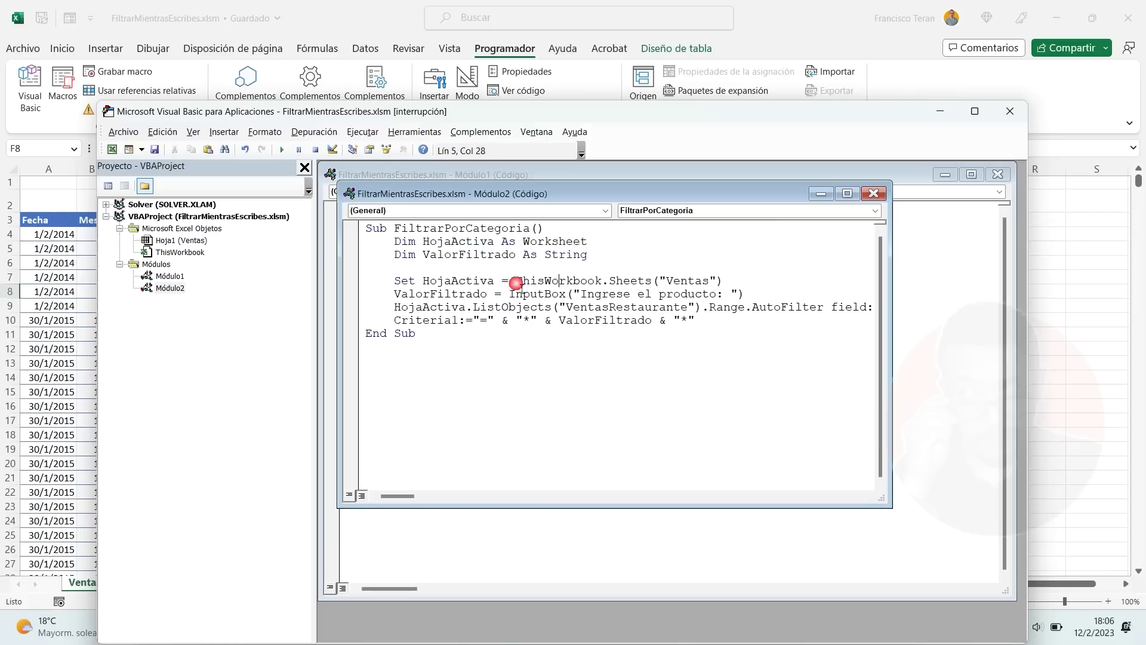
left_click(670, 281)
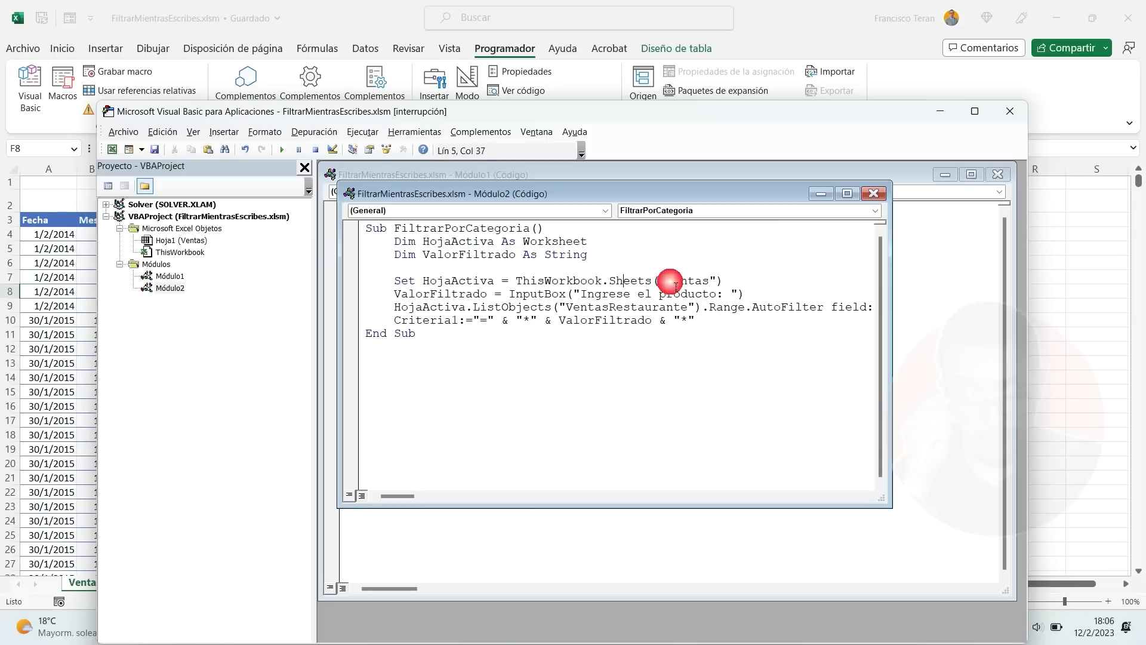
left_click(629, 308)
Step: Resize and reposition the code window, check the FiltrarPorCategoria name, and close the editor
left_click_drag(891, 506, 987, 565)
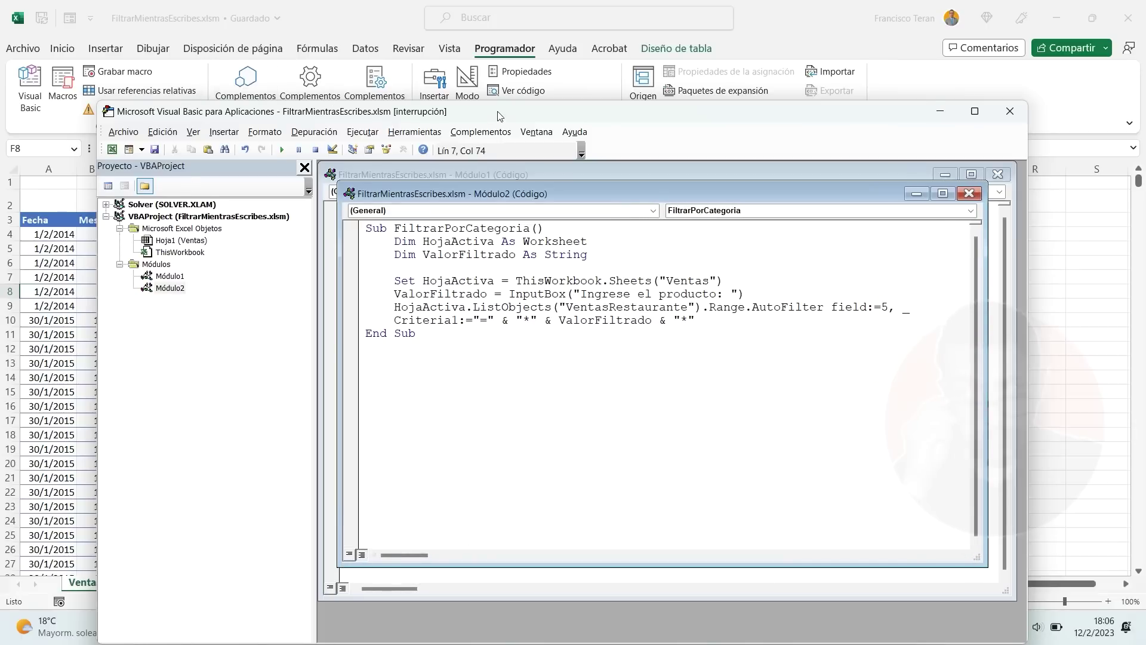
left_click_drag(499, 117, 459, 301)
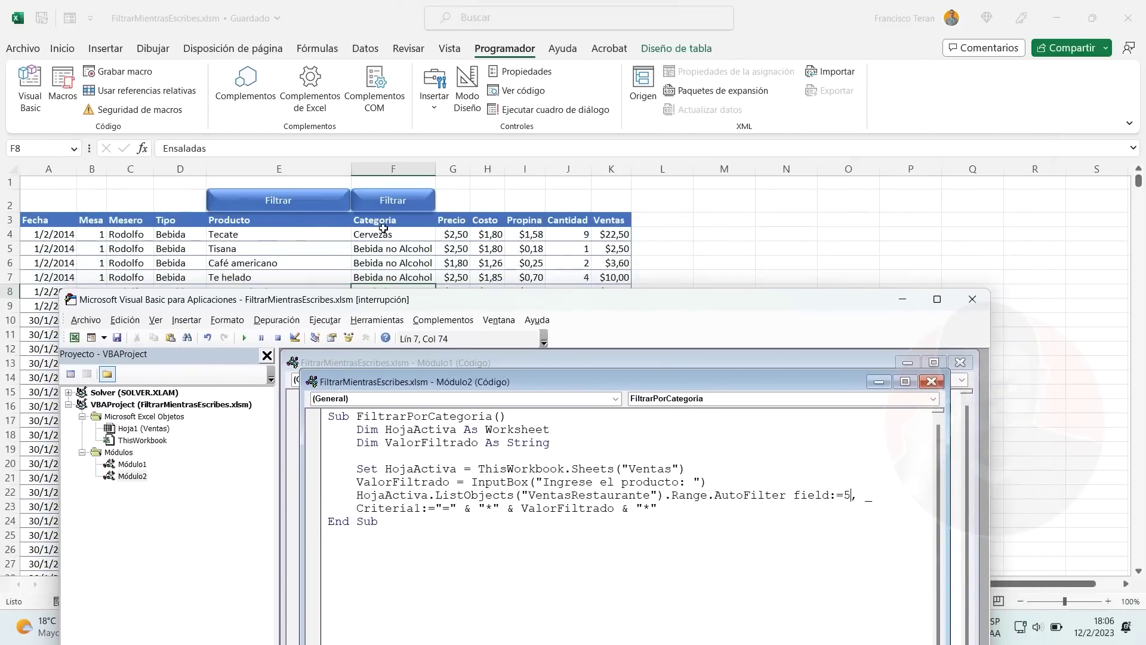
left_click_drag(464, 291, 456, 95)
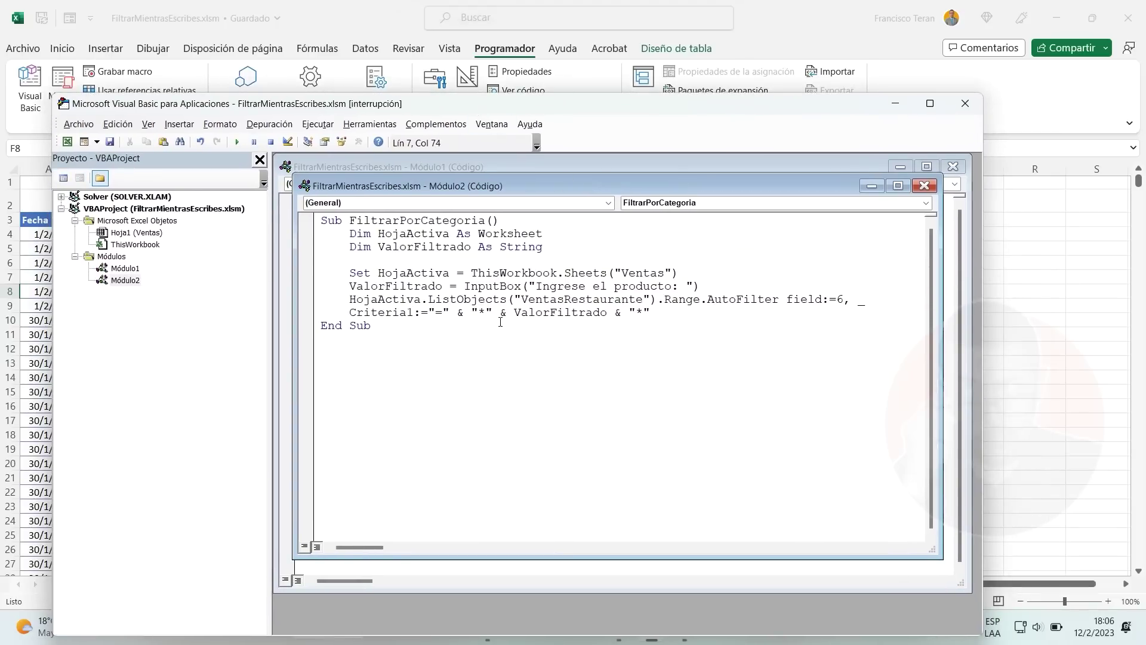
left_click_drag(499, 220, 363, 220)
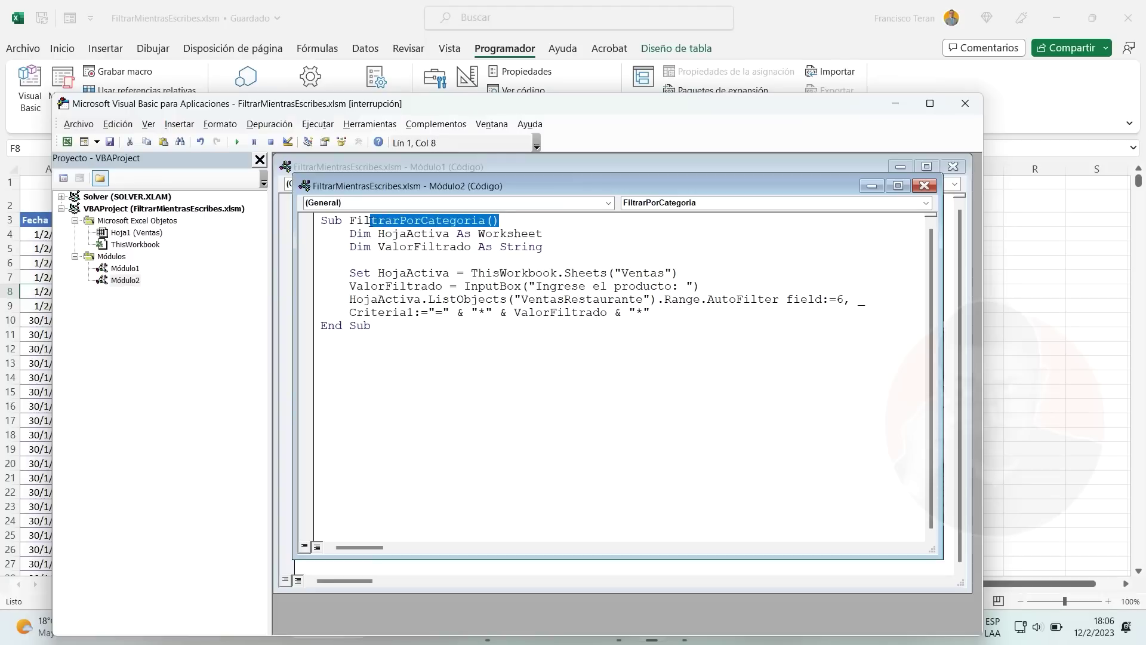
left_click(838, 302)
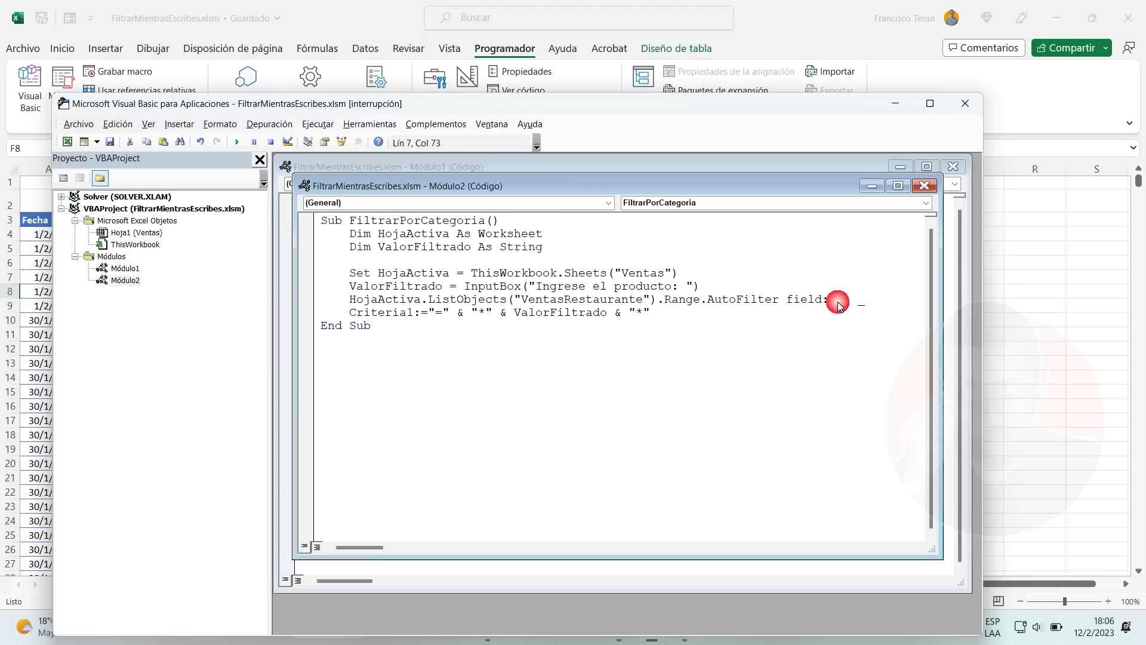
left_click(965, 101)
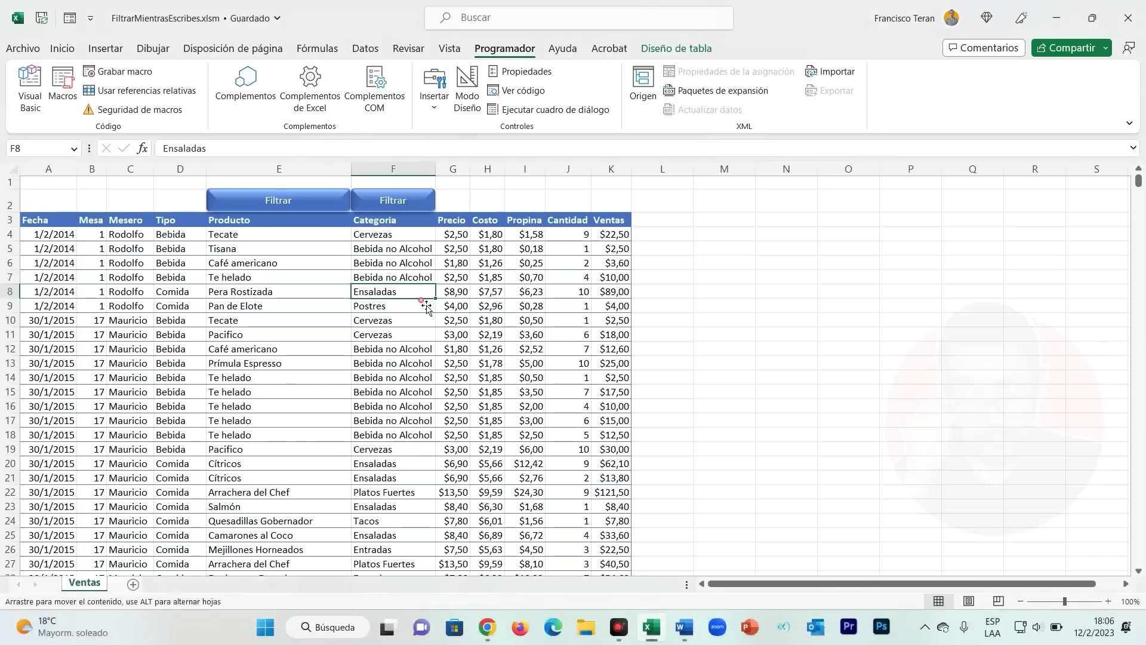
Step: Through Asignar macro, link the Categoria Filtrar button to FiltrarPorCategoria and confirm with Aceptar
right_click(403, 200)
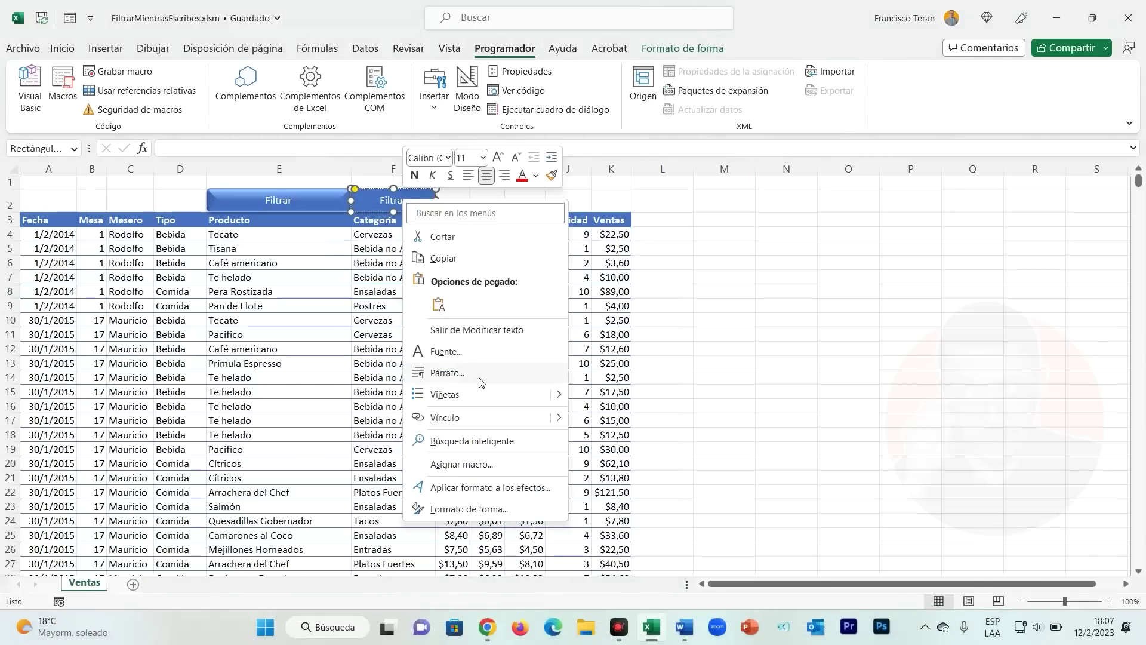
left_click(498, 464)
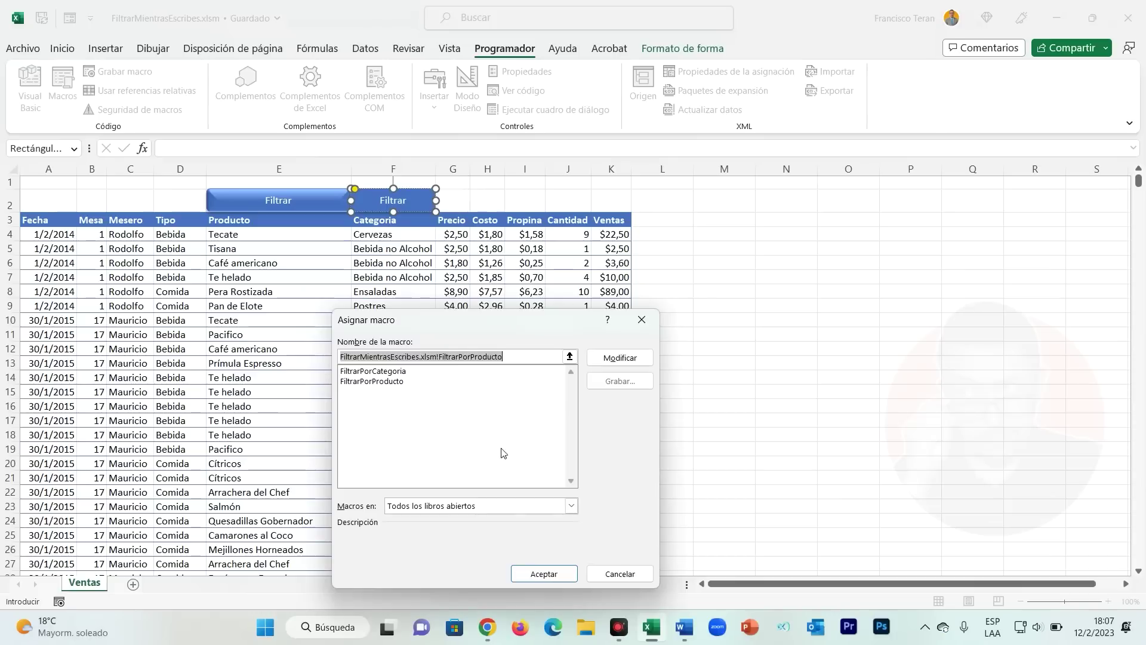
mouse_move(468, 327)
left_mouse_down()
mouse_move(562, 237)
mouse_move(630, 206)
left_mouse_up()
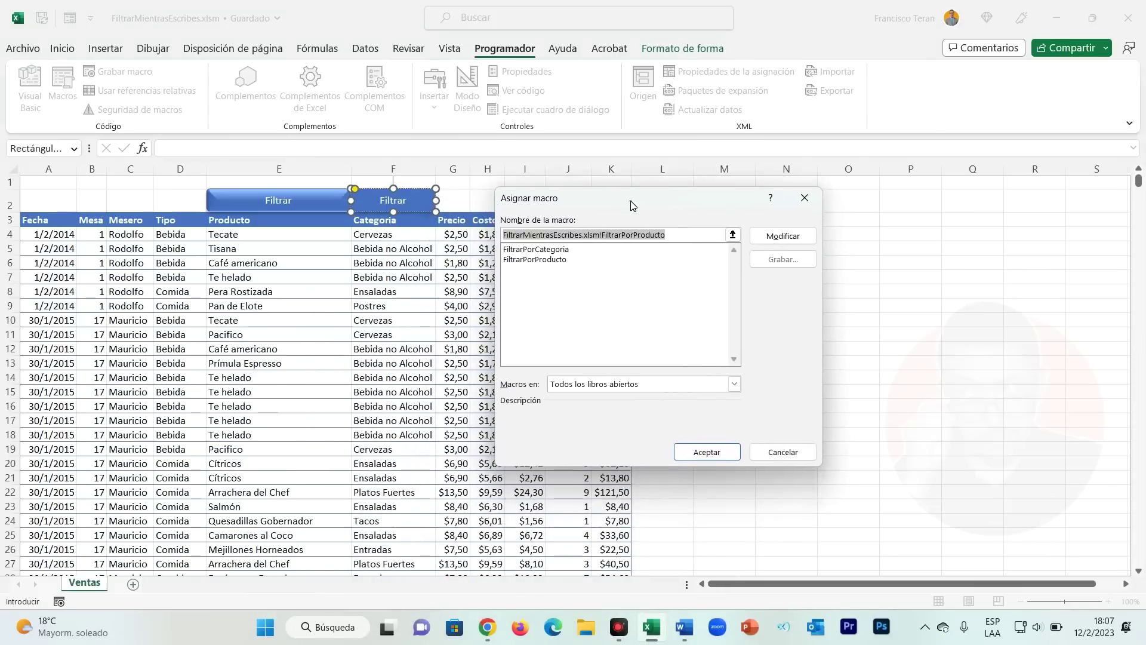
left_click(549, 250)
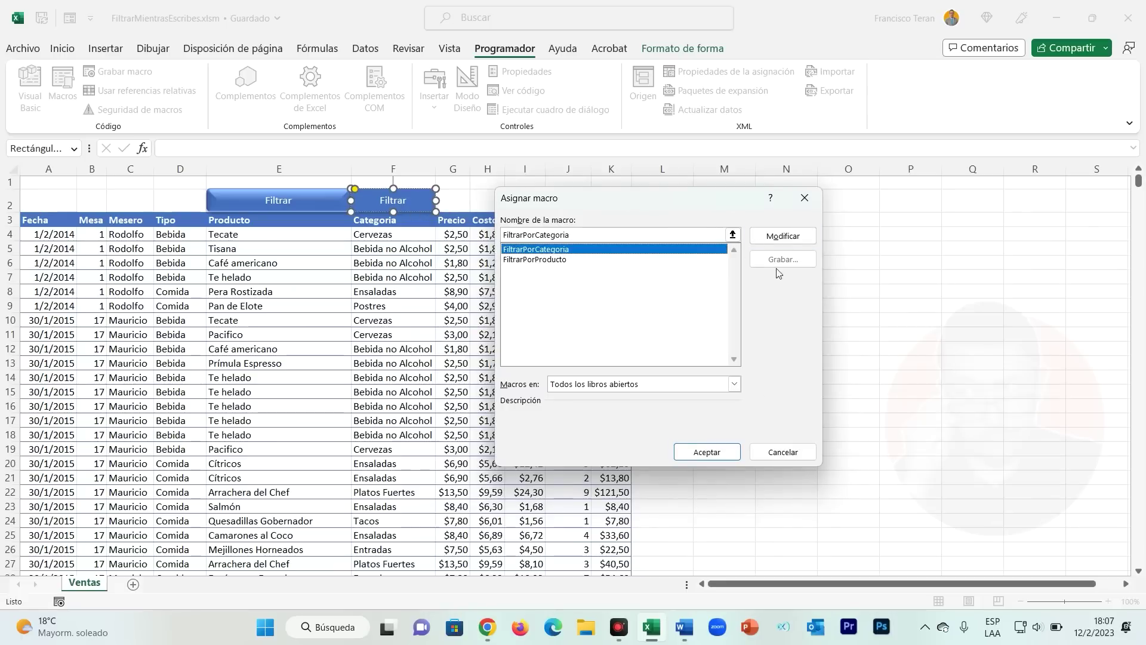
left_click(721, 455)
left_click(484, 332)
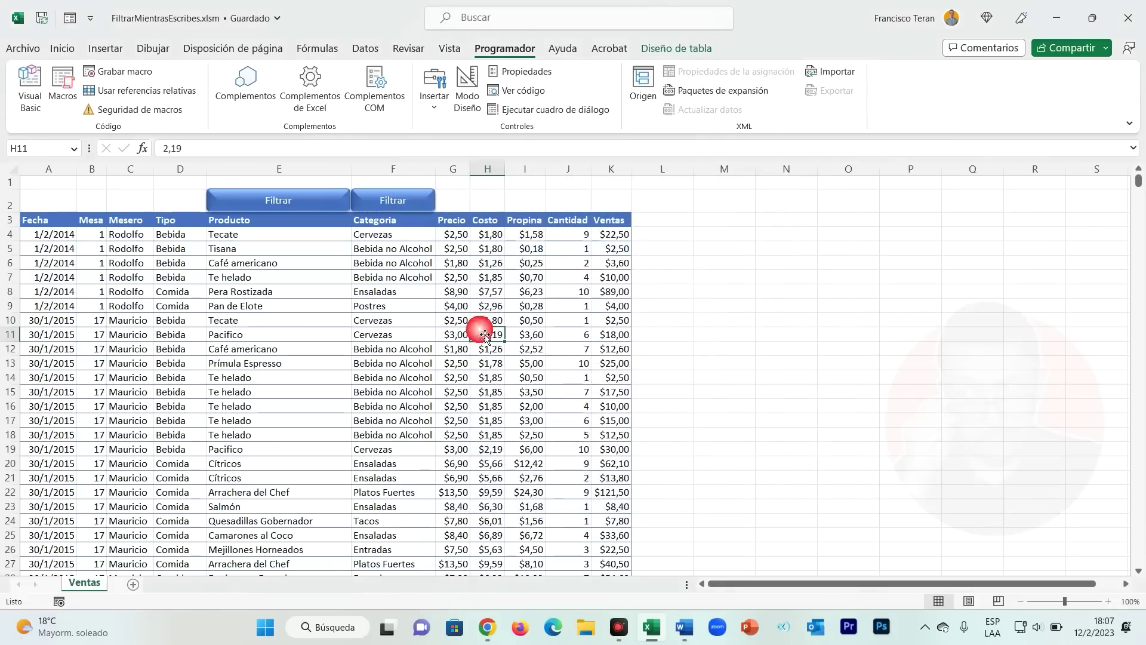
Step: Filter by category Bebida no Alcohol, then by product helado, leaving 912 of 30132 rows
left_click(394, 210)
type("alcohol")
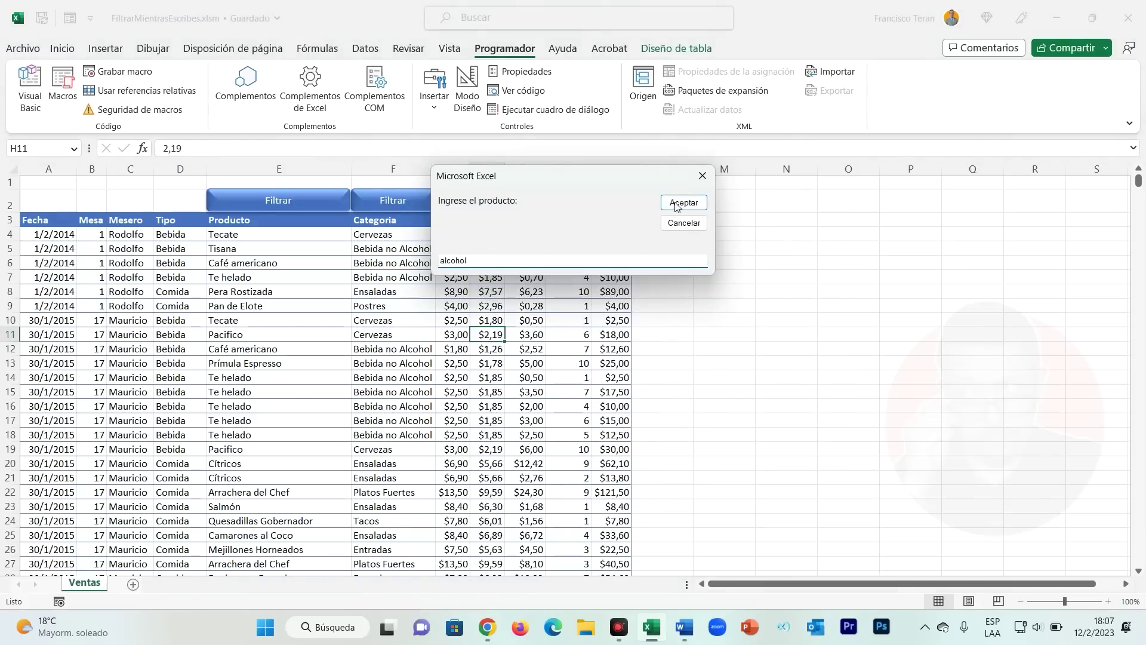
left_click(677, 205)
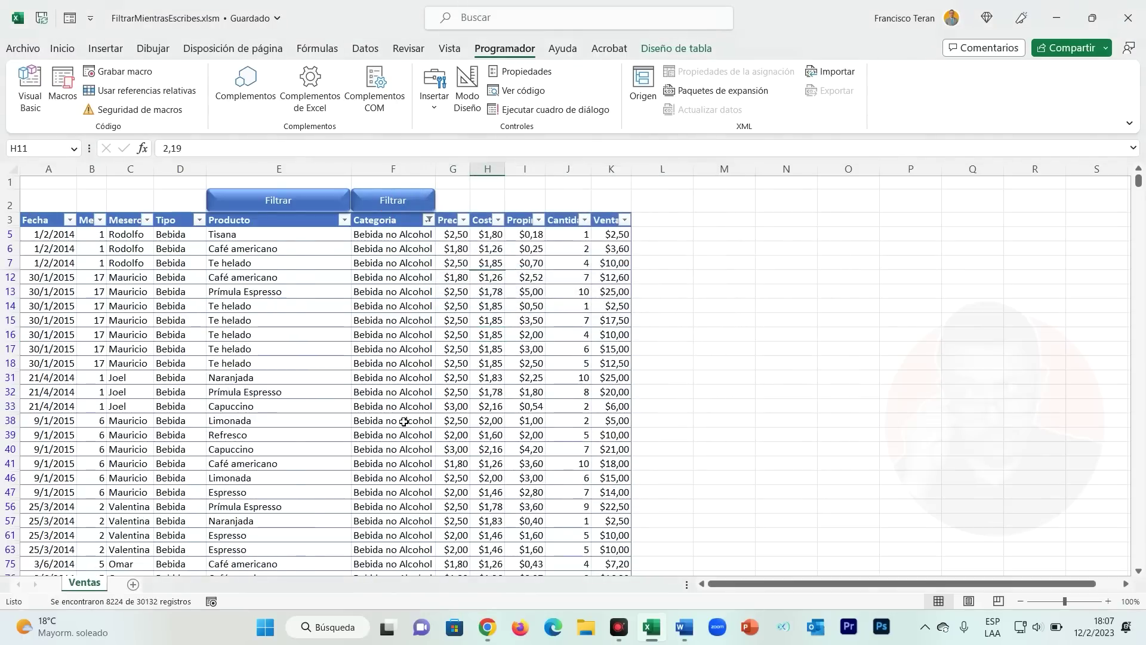
left_click(305, 204)
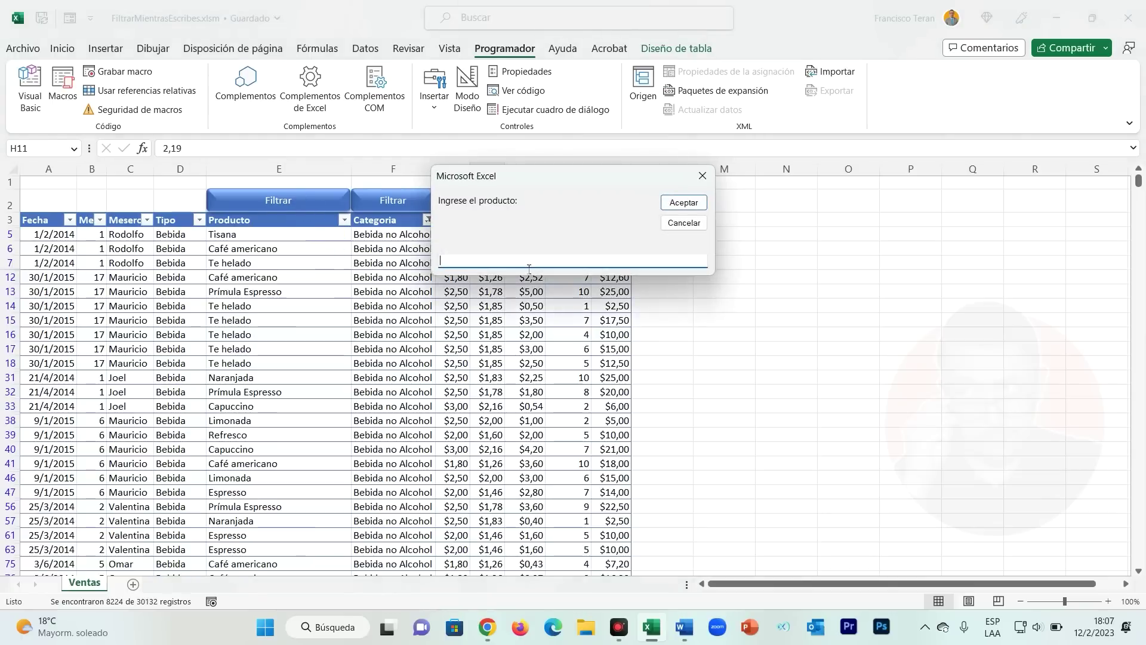
left_click(684, 202)
left_click_drag(289, 236, 281, 494)
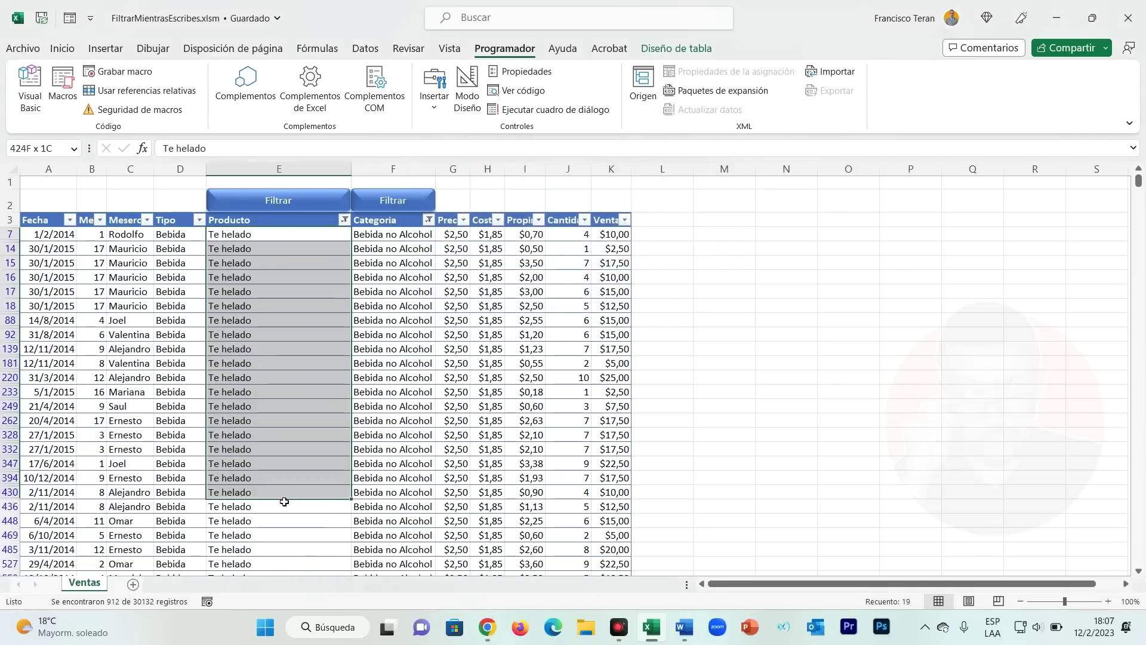
left_click_drag(406, 239, 412, 454)
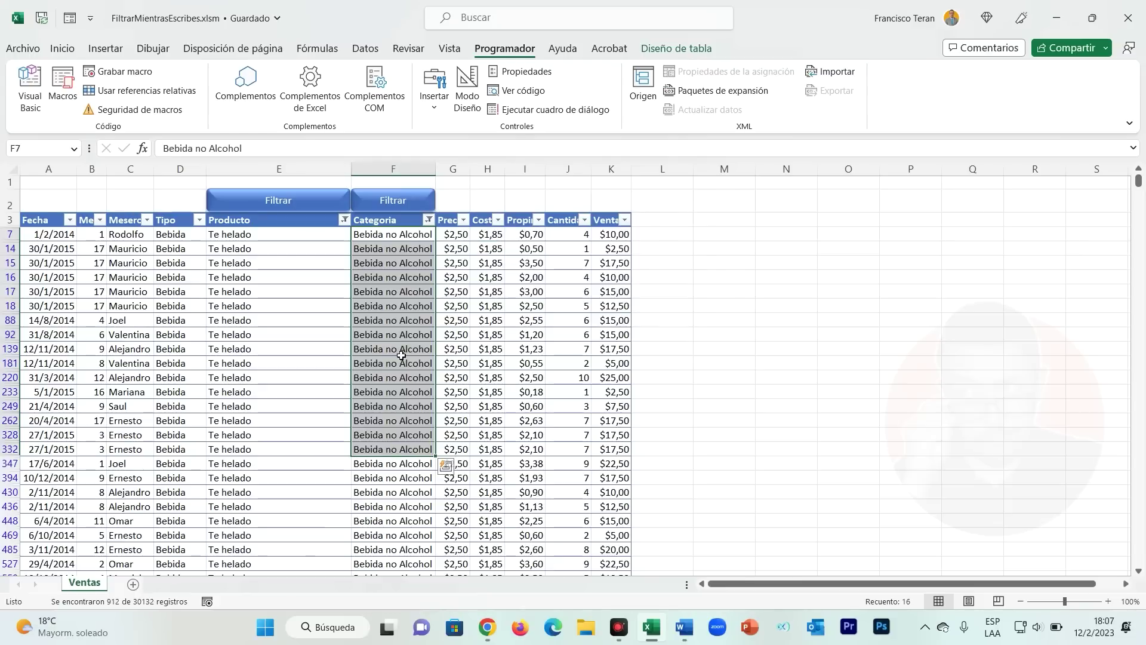
left_click(394, 349)
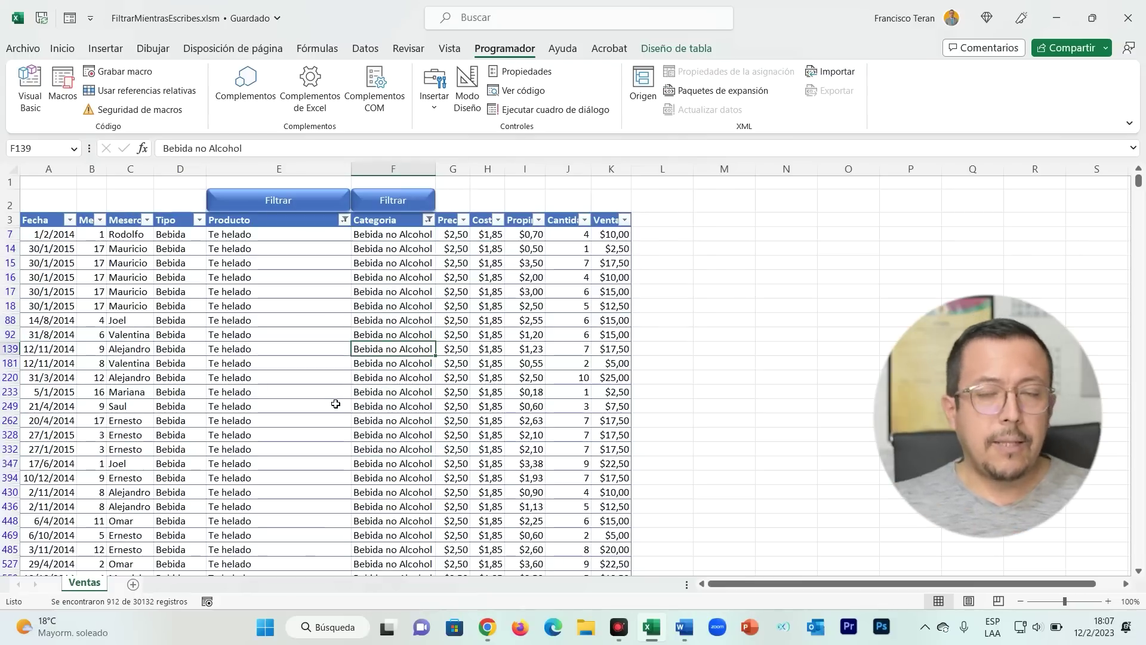